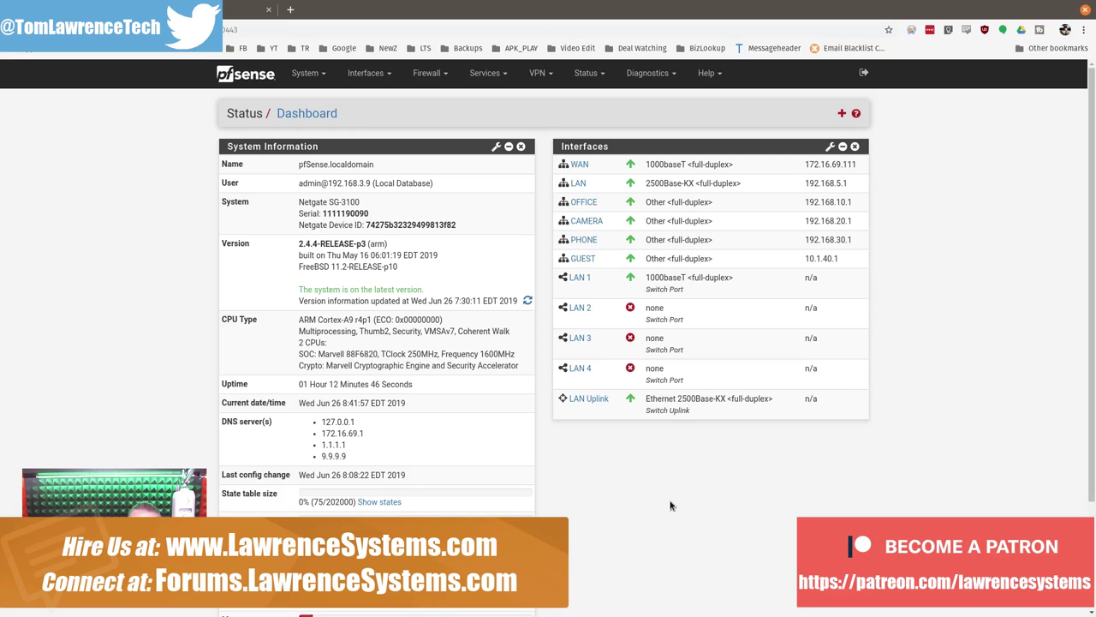
double_click(322, 202)
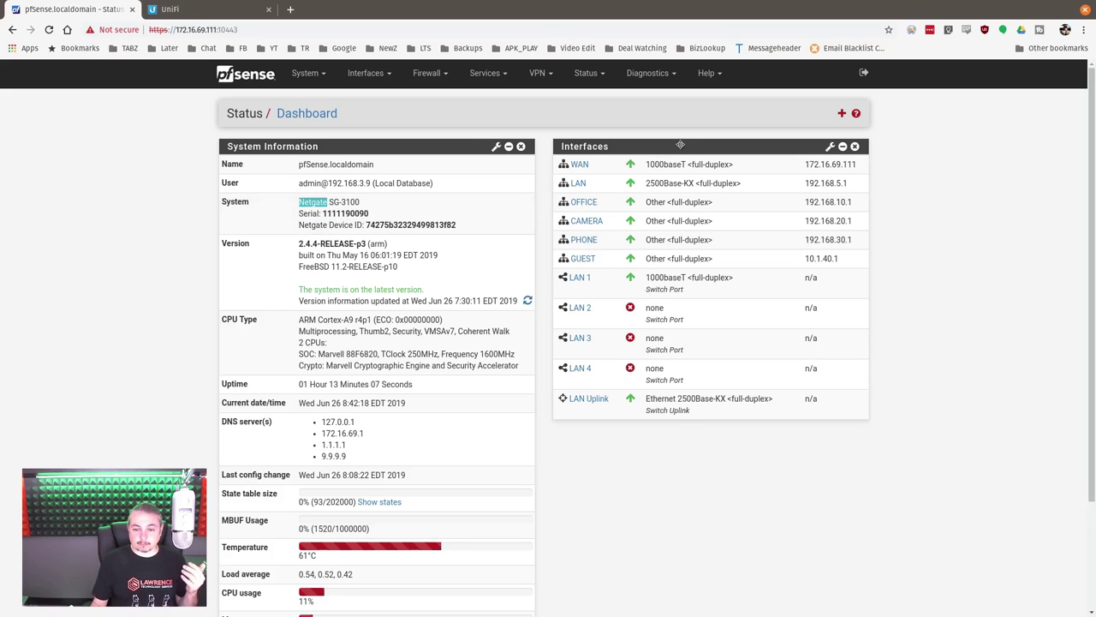
click(818, 164)
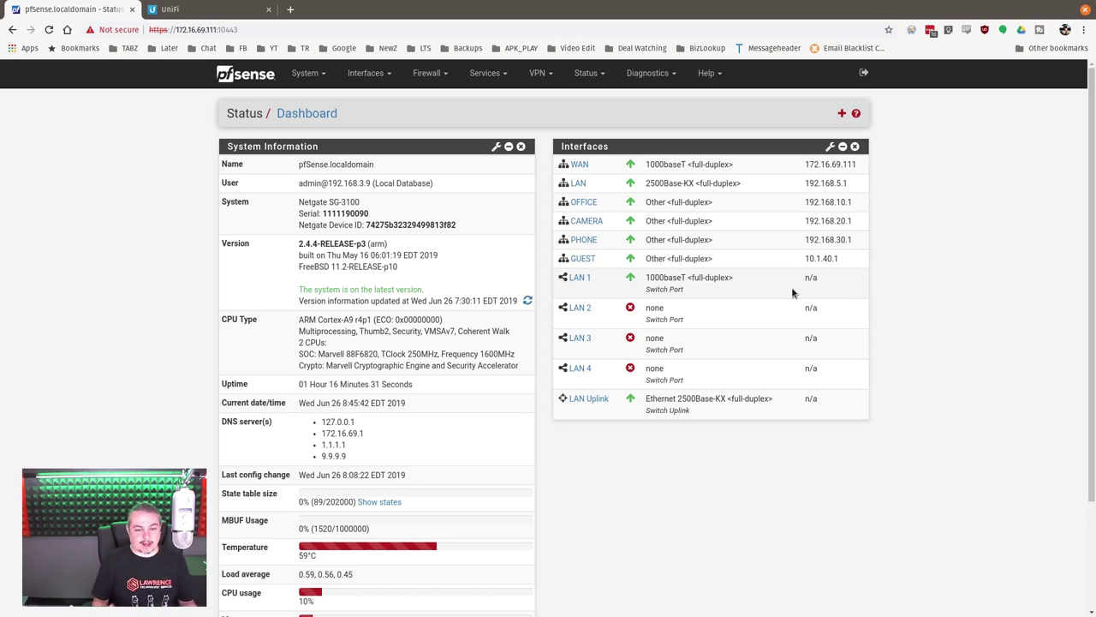
Step: Start a new VLAN with tag 500 on the parent interface mvneta1 (lan)
click(391, 75)
click(372, 99)
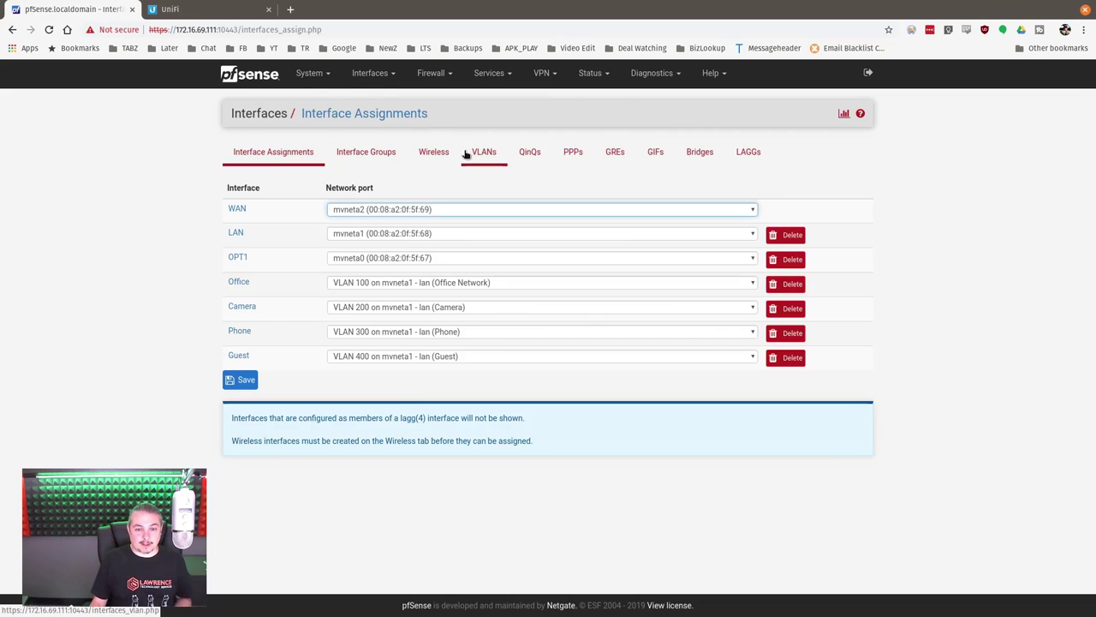
click(477, 158)
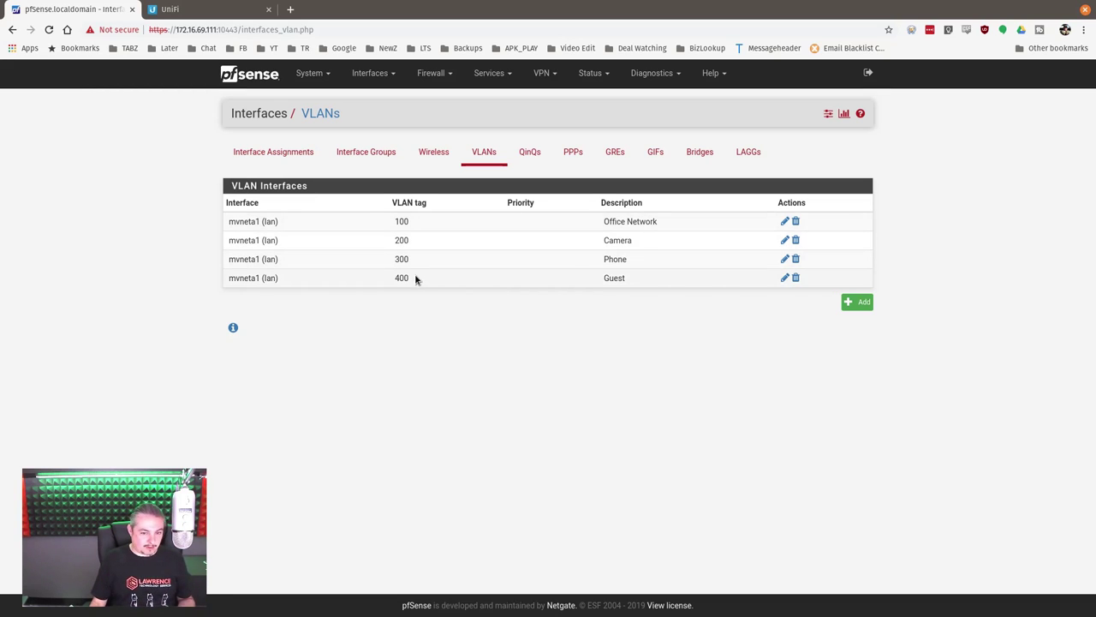
click(860, 303)
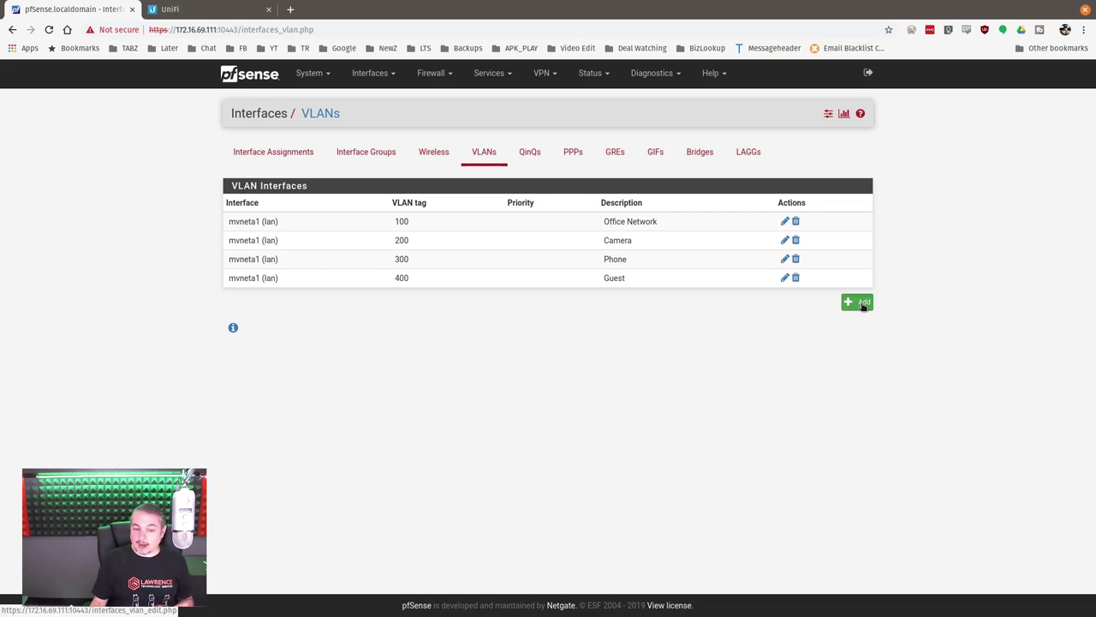
click(389, 236)
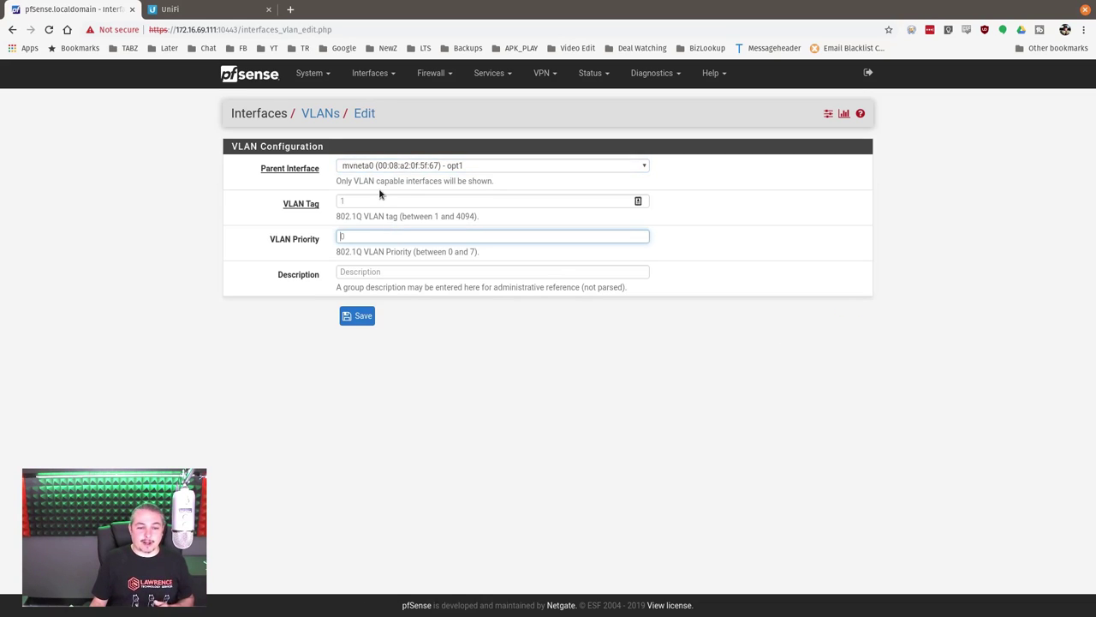
click(382, 202)
text(100)
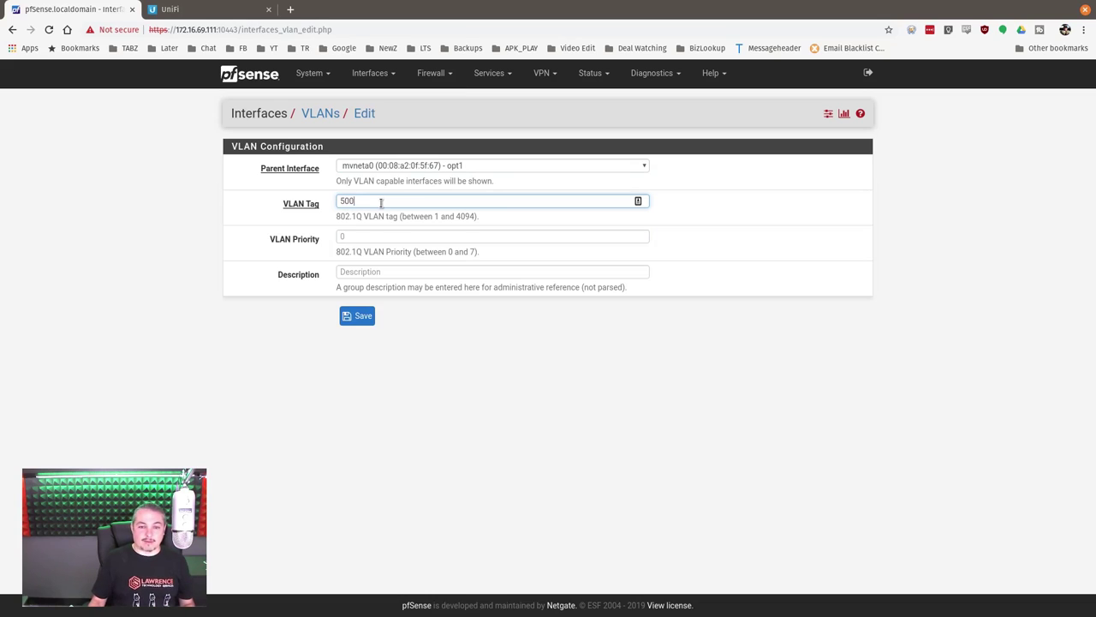
click(393, 167)
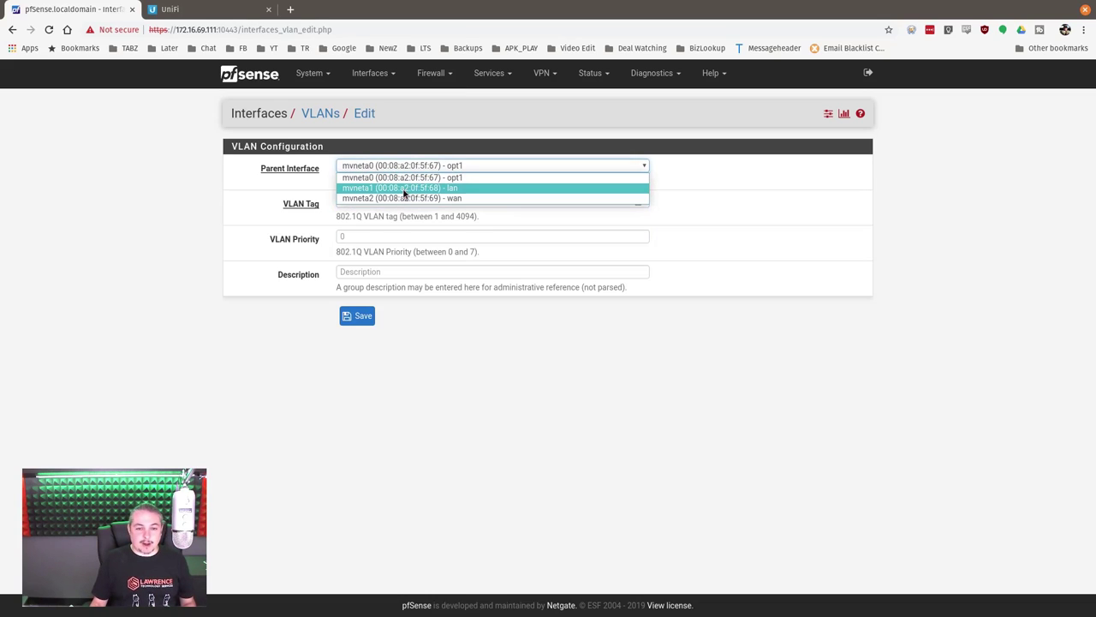
click(403, 189)
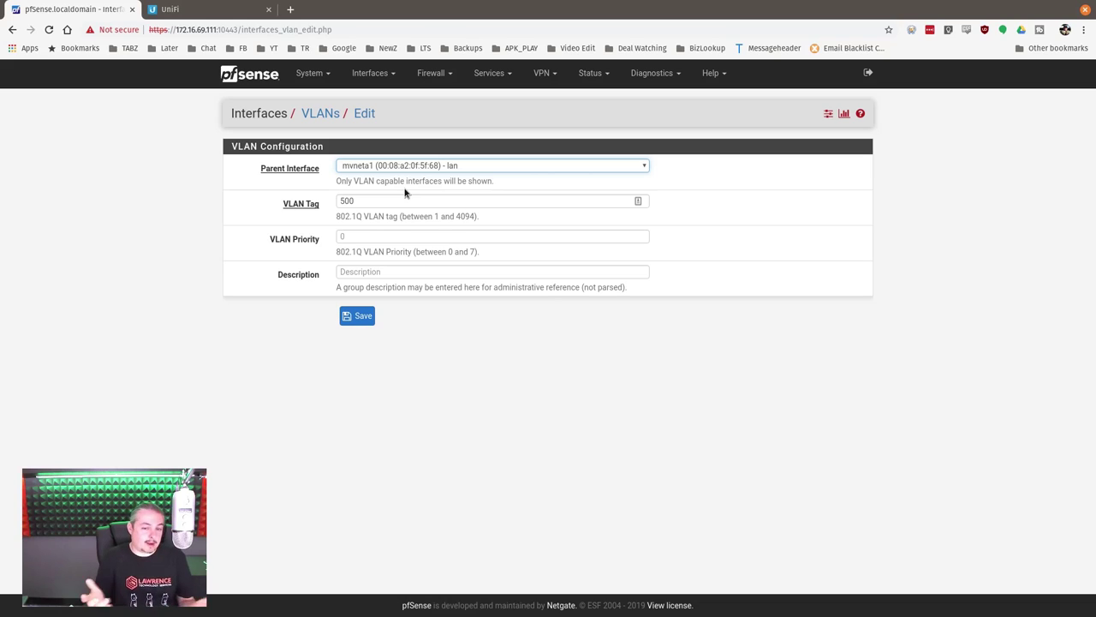
Step: Give the new VLAN the description "IOT Crap" and save it
click(386, 272)
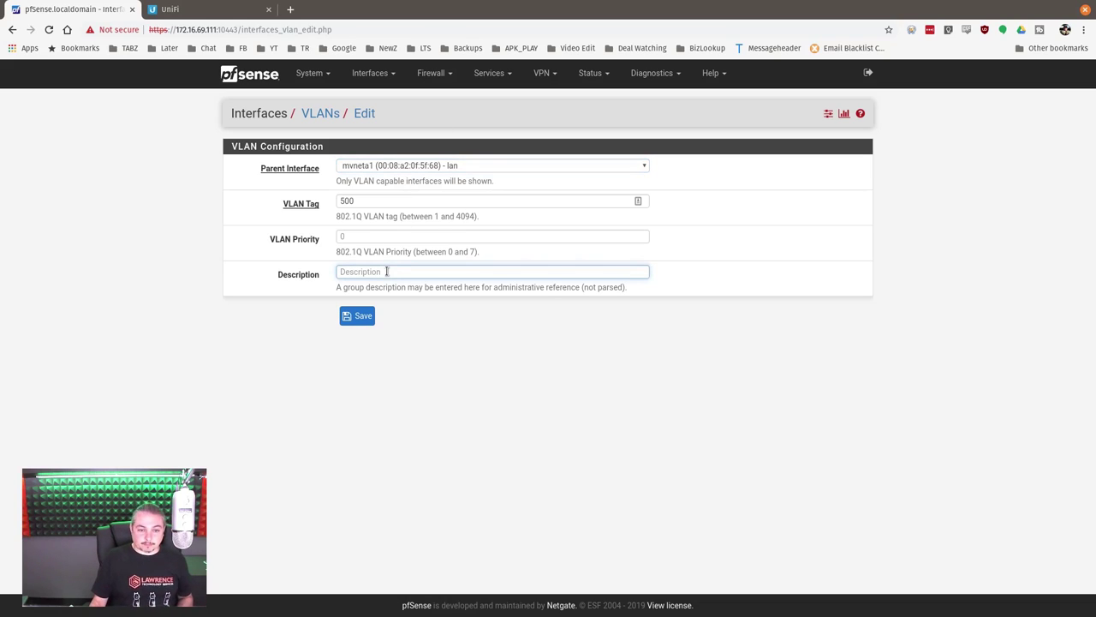
click(377, 200)
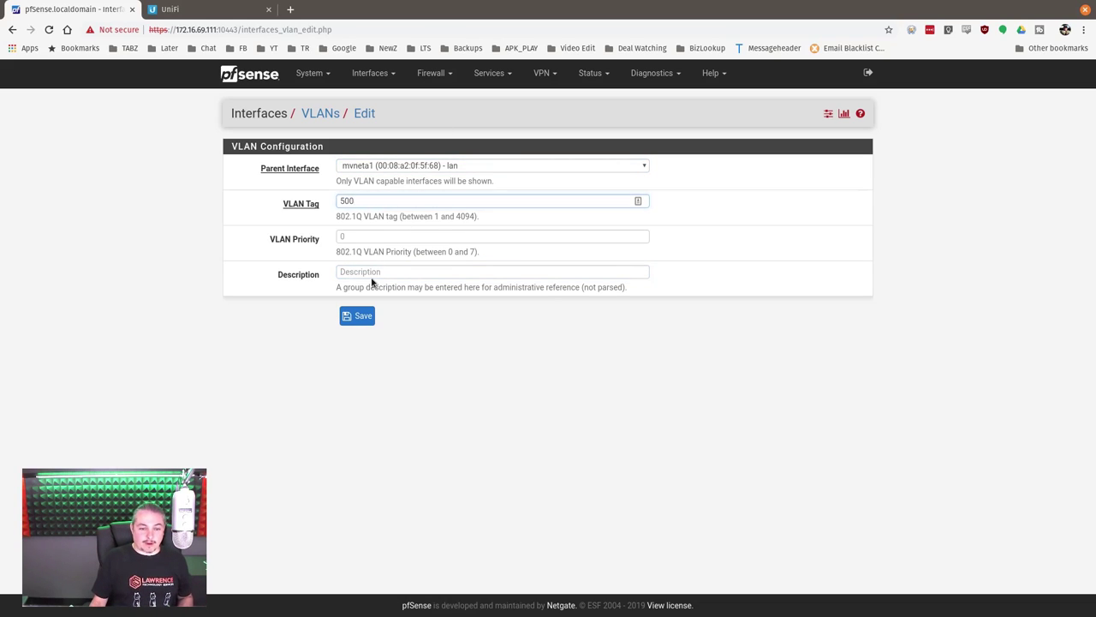
click(356, 270)
text(IOT GR)
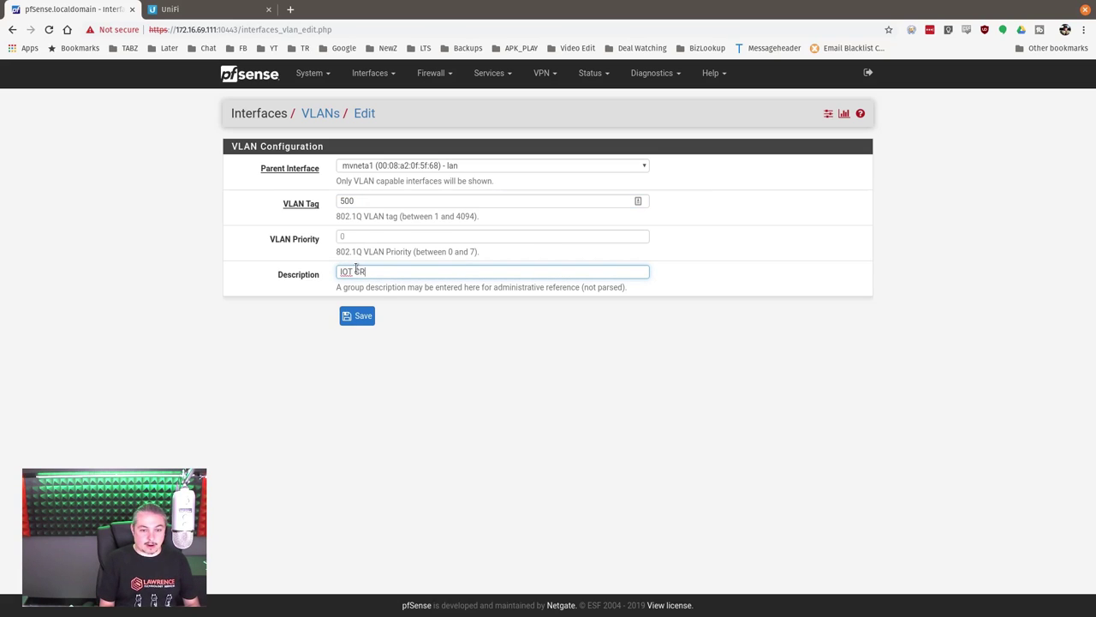
key(BackSpace)
text(rap)
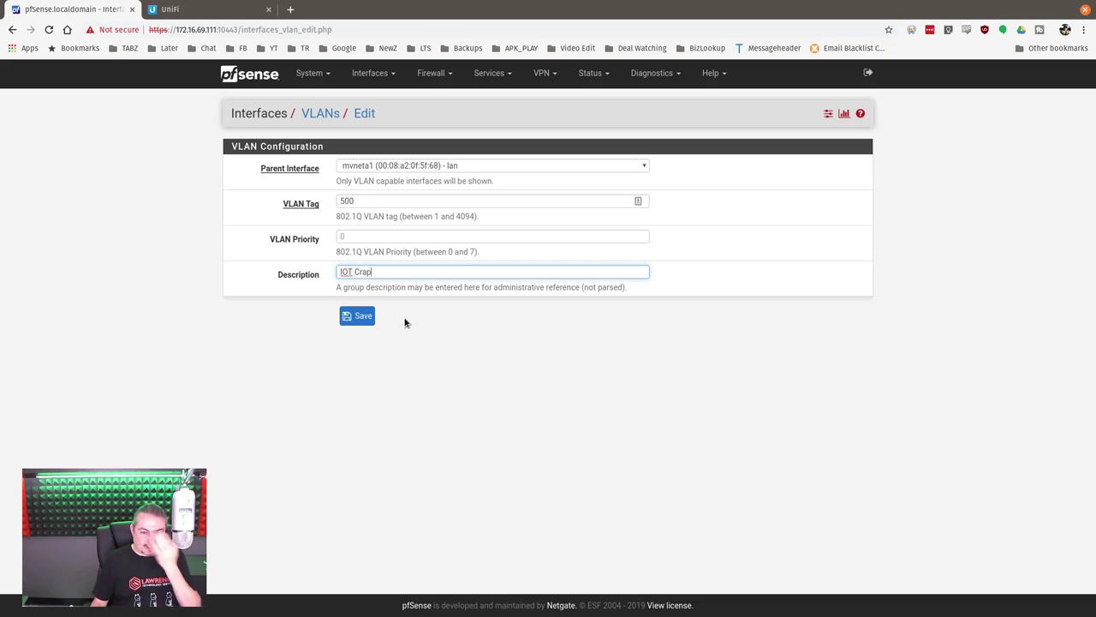
click(356, 317)
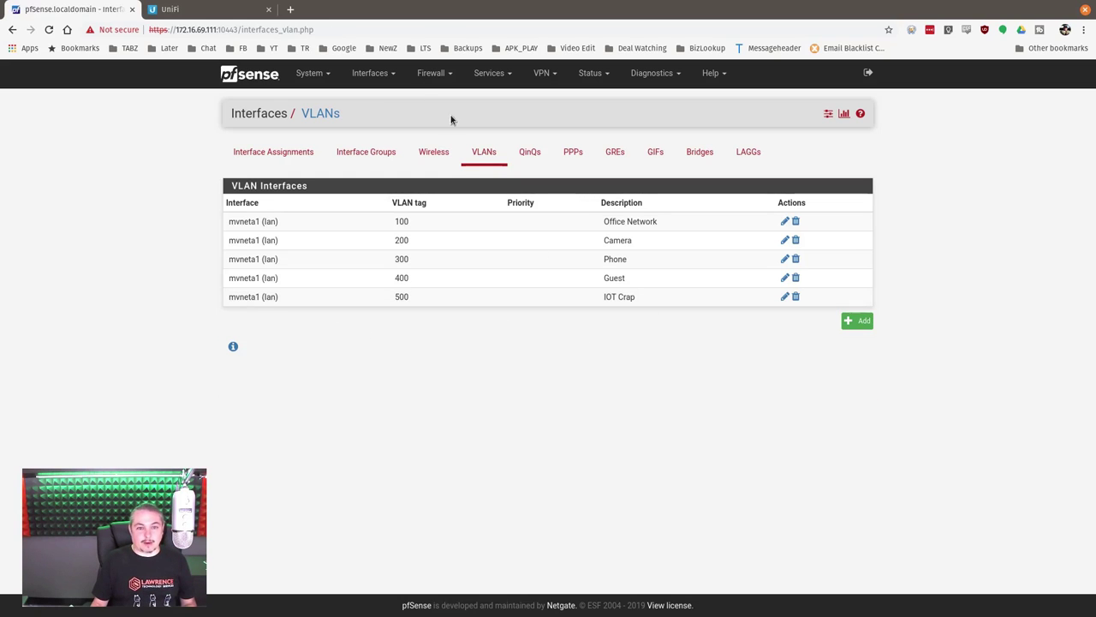
Step: Add an interface assignment for the network port VLAN 500 on mvneta1 - lan (IOT Crap)
click(363, 79)
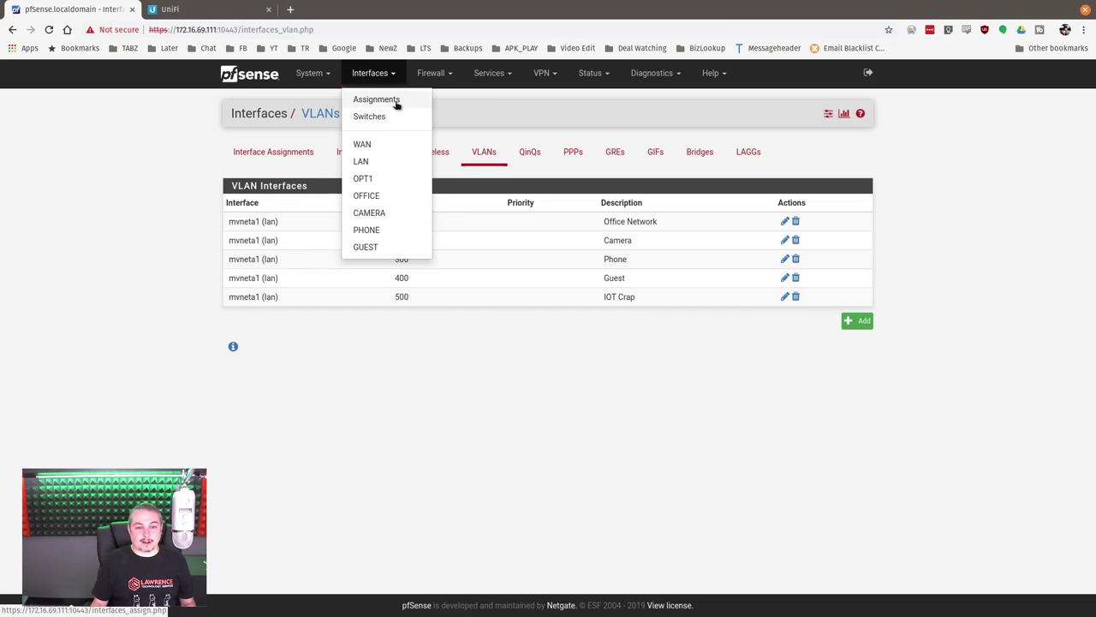
click(394, 101)
click(491, 383)
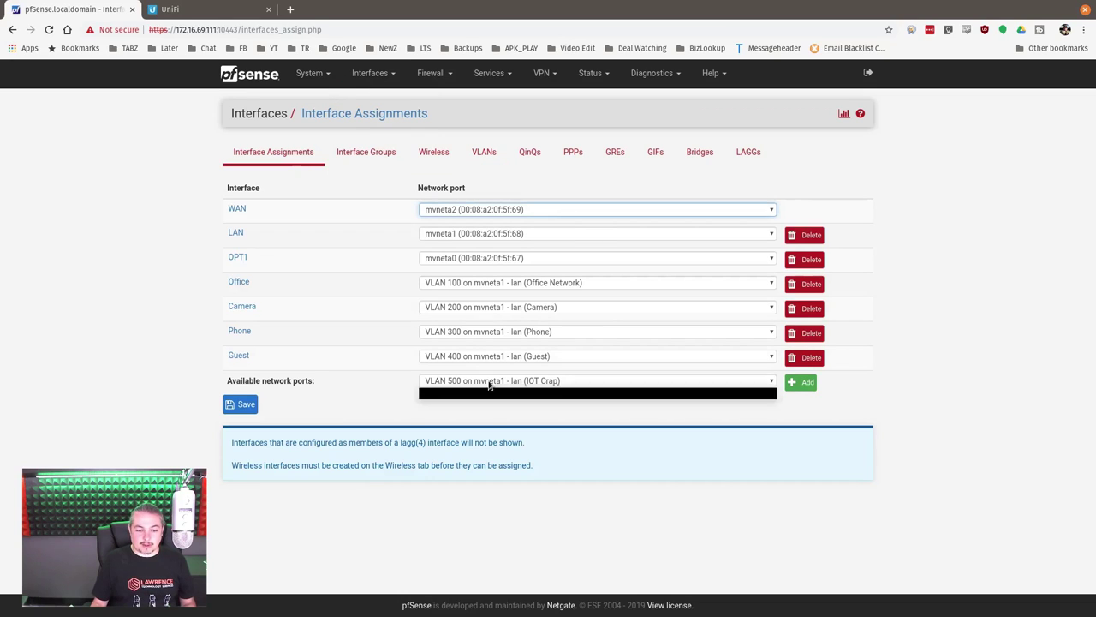
click(491, 387)
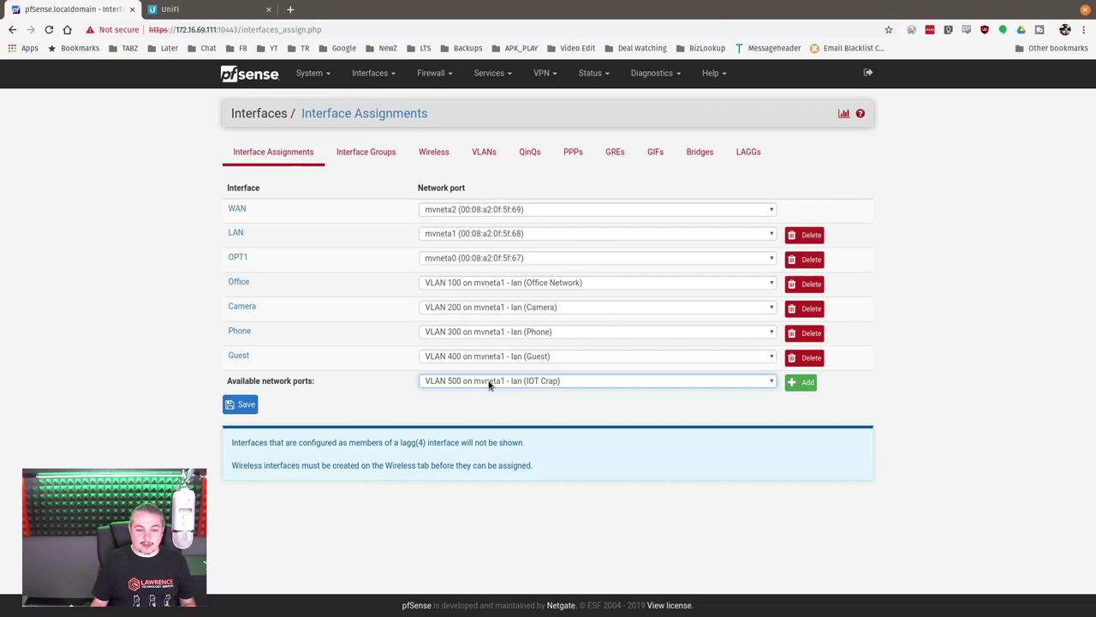
click(798, 386)
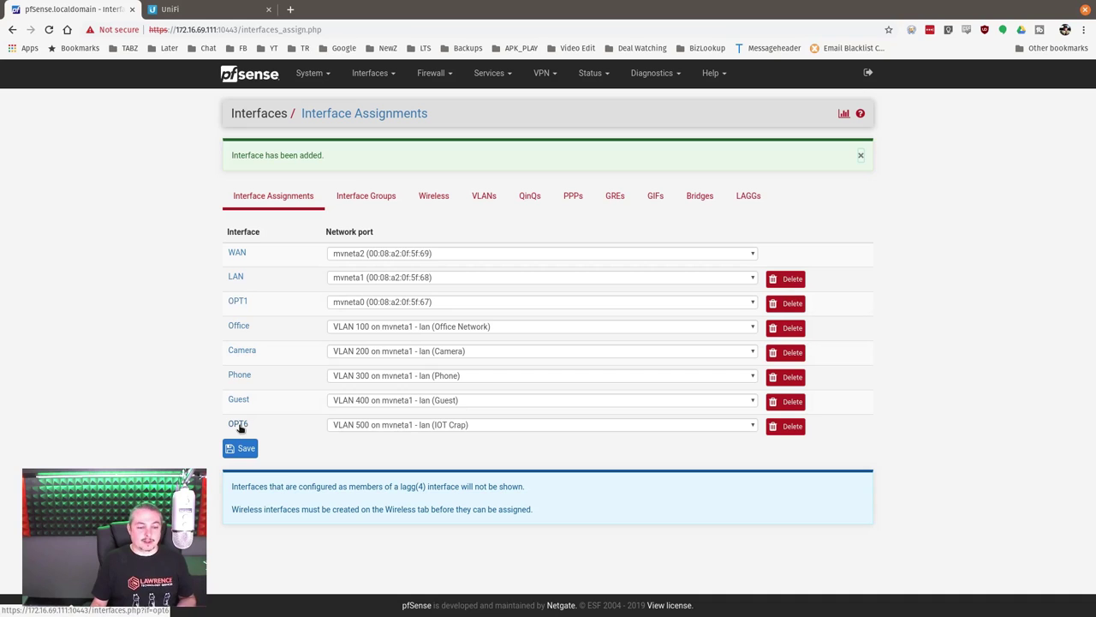
Step: Enable the newly assigned VLAN 500 interface and set its description to IOTCrap
click(238, 426)
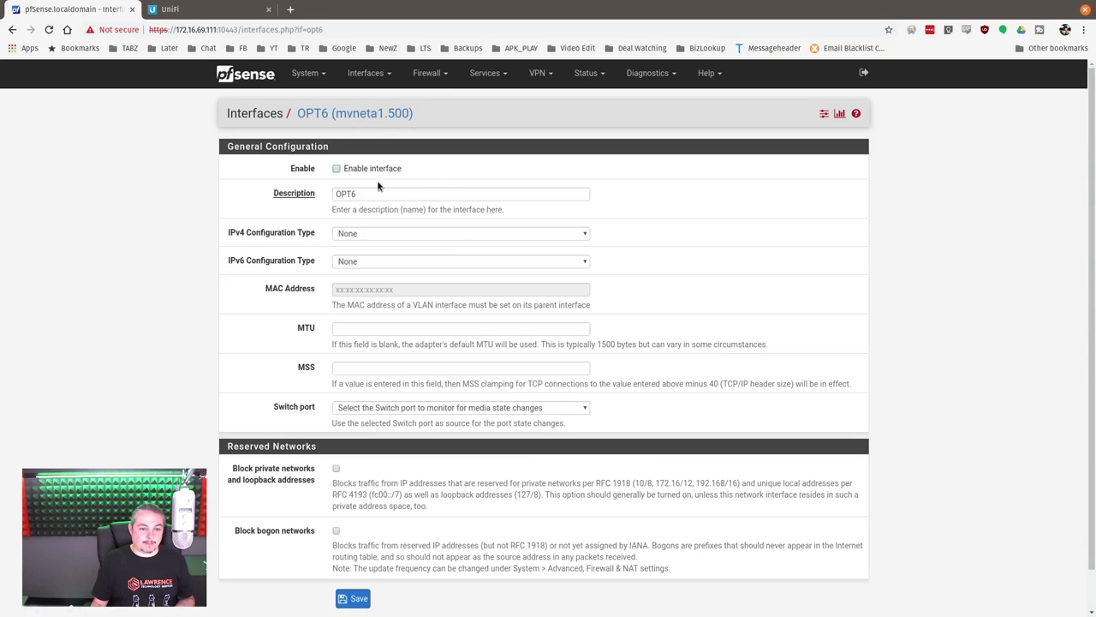
click(372, 171)
click(377, 199)
double_click(369, 195)
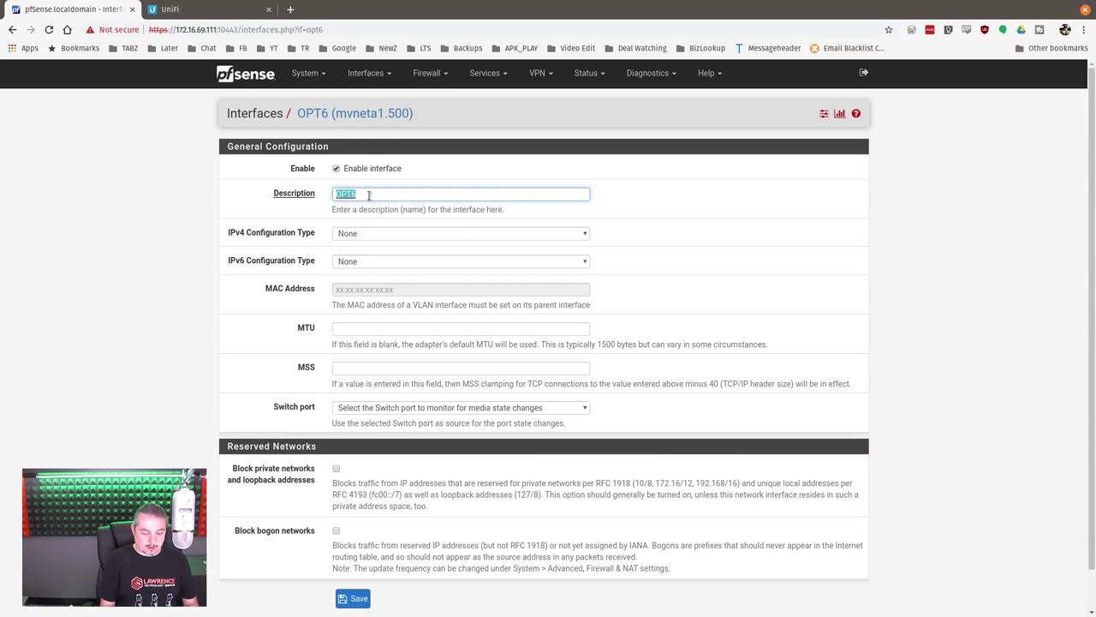
text(IOT CR)
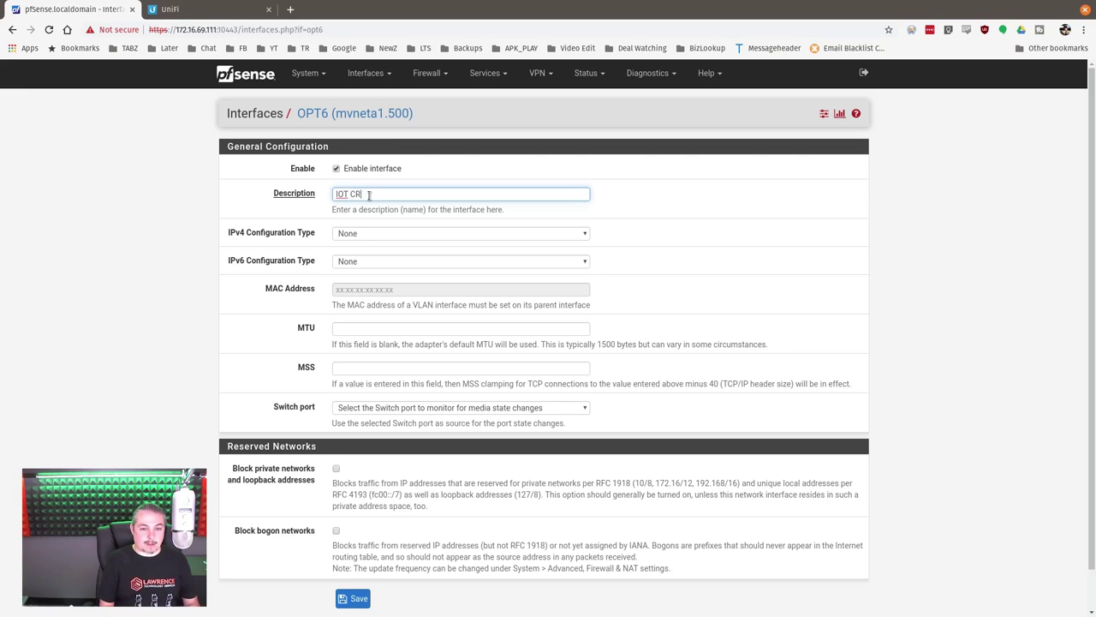
key(BackSpace)
key(BackSpace)
key(BackSpace)
text(Crap)
Step: Give the IOTCrap interface the static IPv4 address 10.1.50.1 with a /24 mask, then save and apply the changes
click(366, 235)
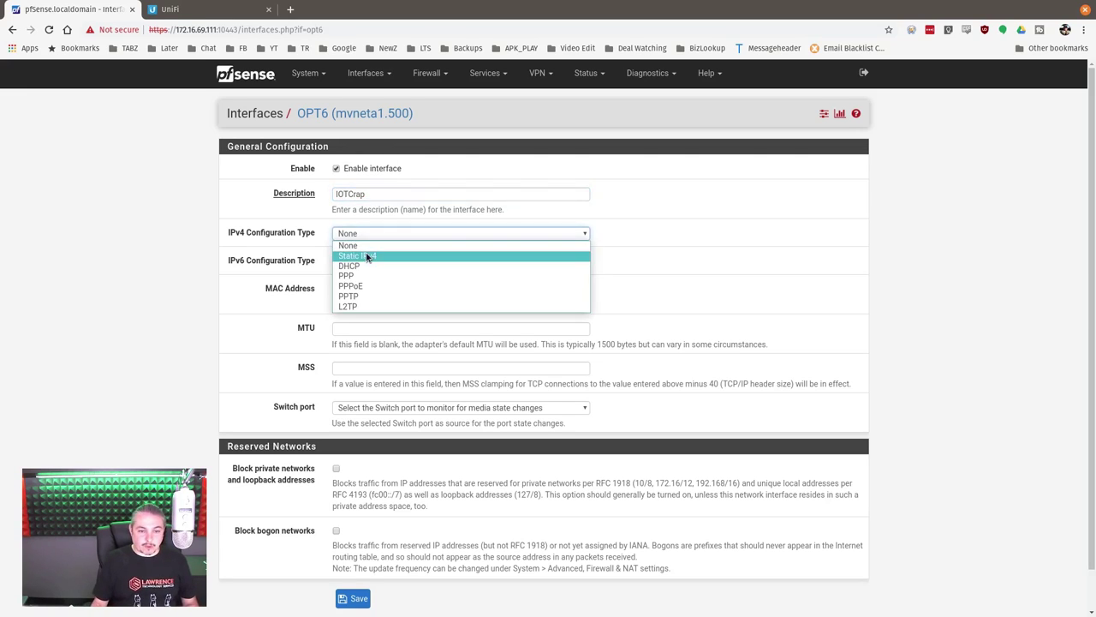
click(370, 256)
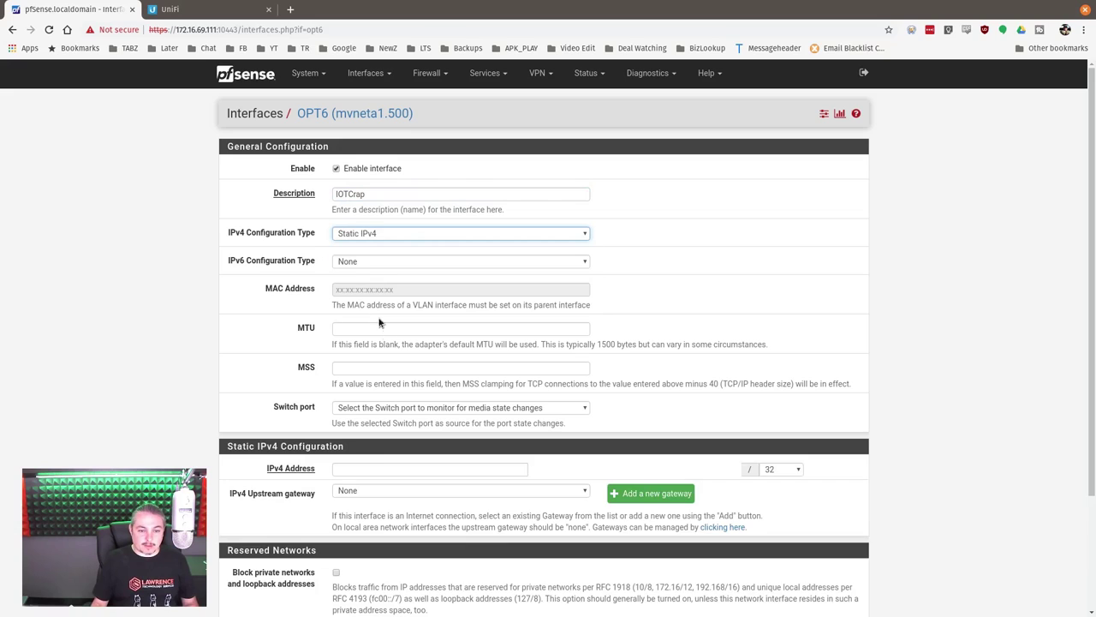
click(378, 470)
text(10.1.)
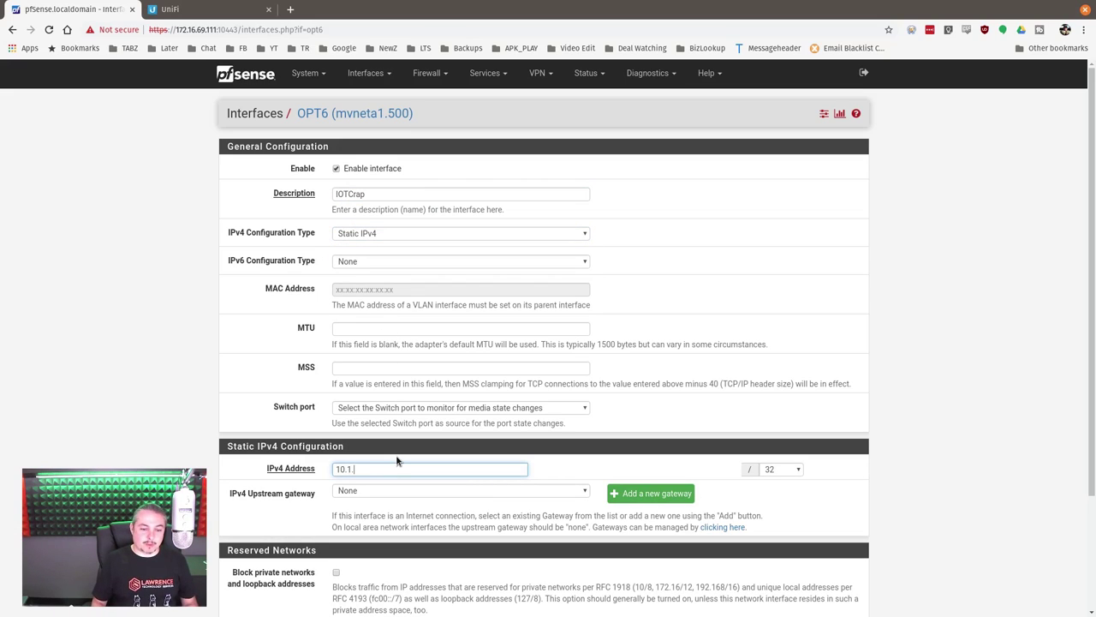
text(50.1)
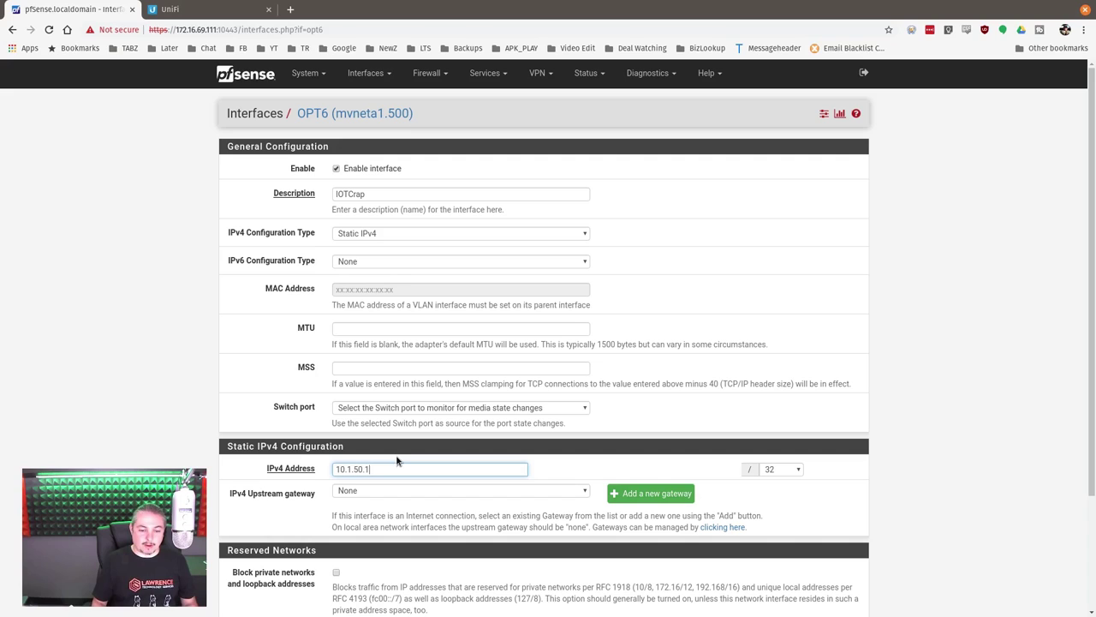
click(788, 470)
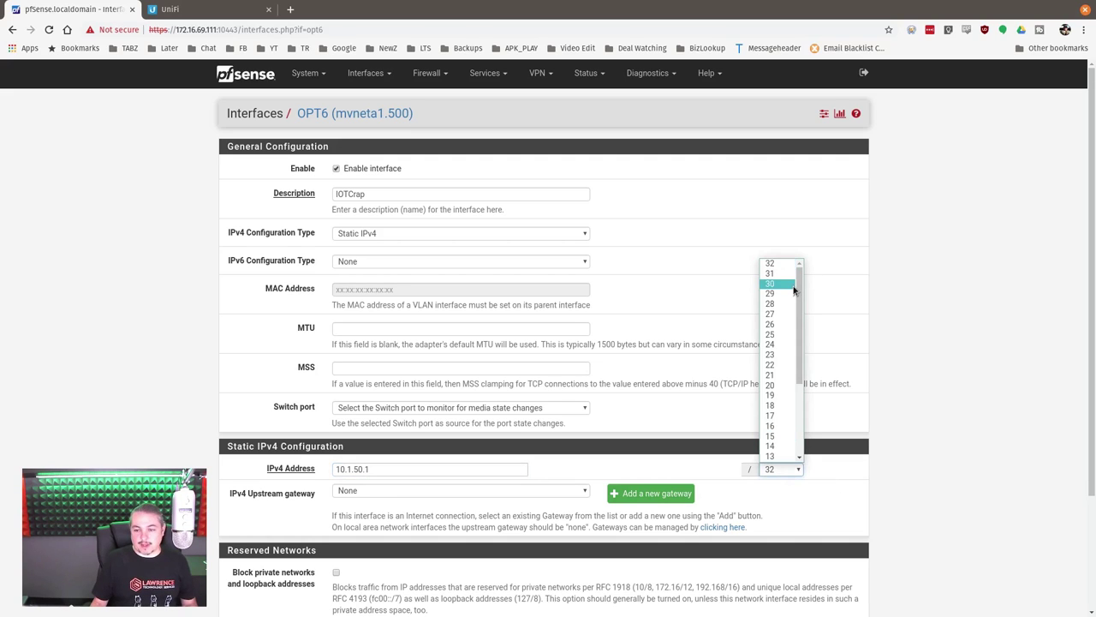
click(774, 343)
click(413, 467)
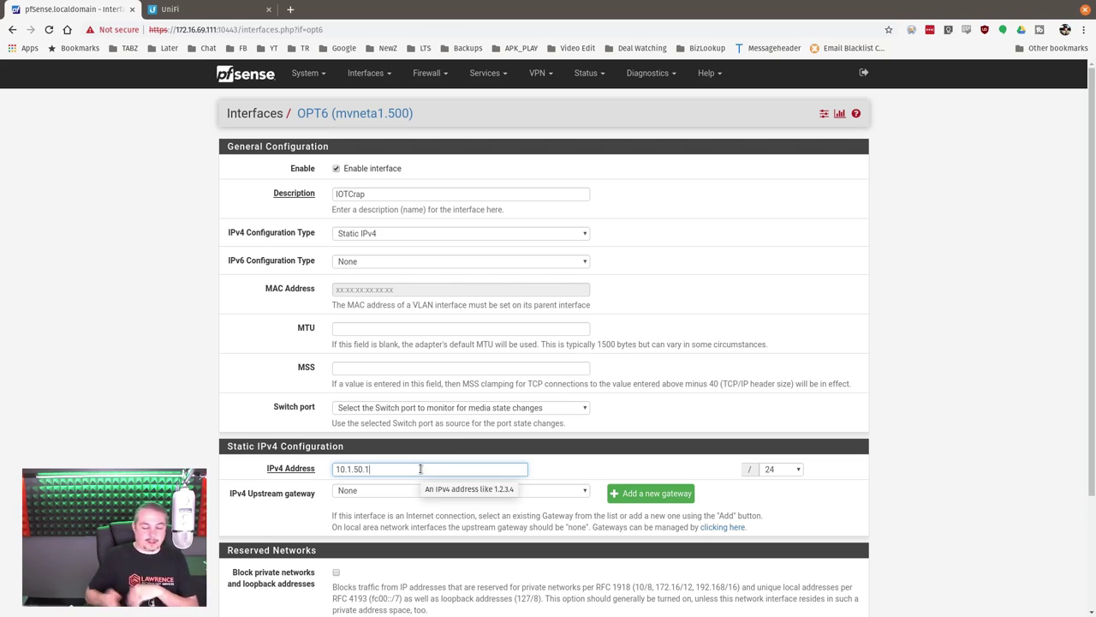
scroll(424, 434, down, 3)
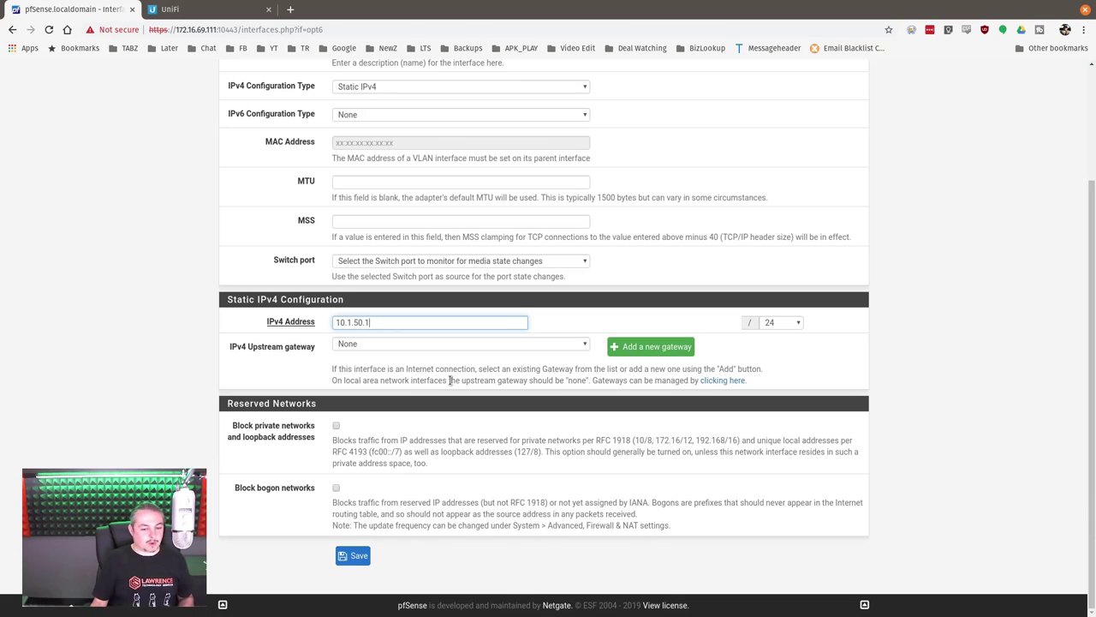
click(358, 555)
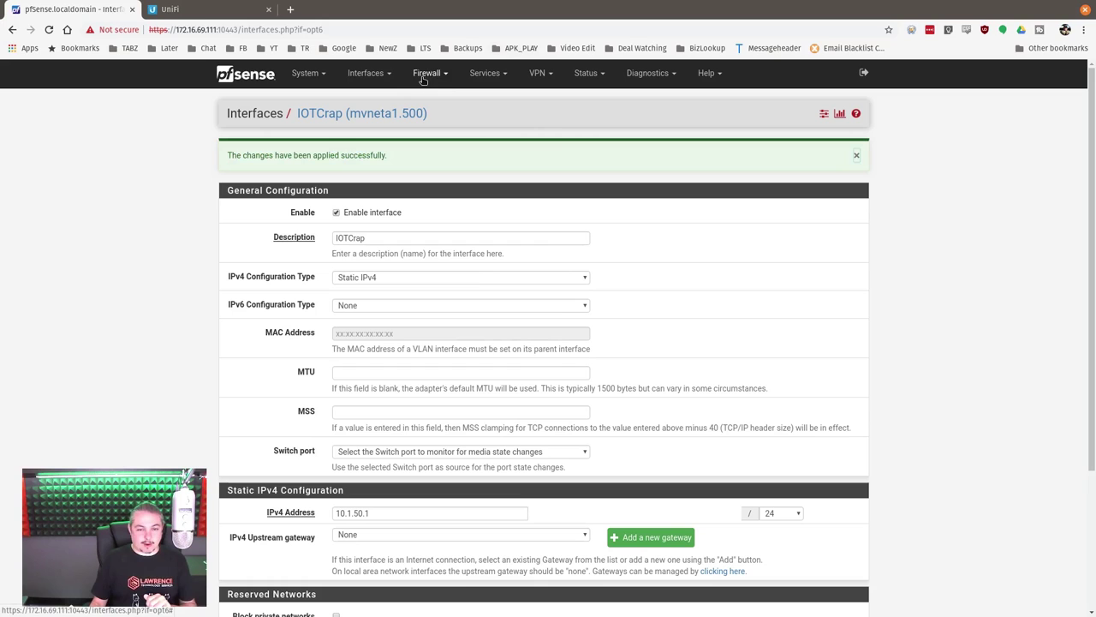
Step: Check the GUEST interface's DHCP settings for reference and enable the DHCP server on the IOTCRAP interface
click(484, 73)
click(514, 154)
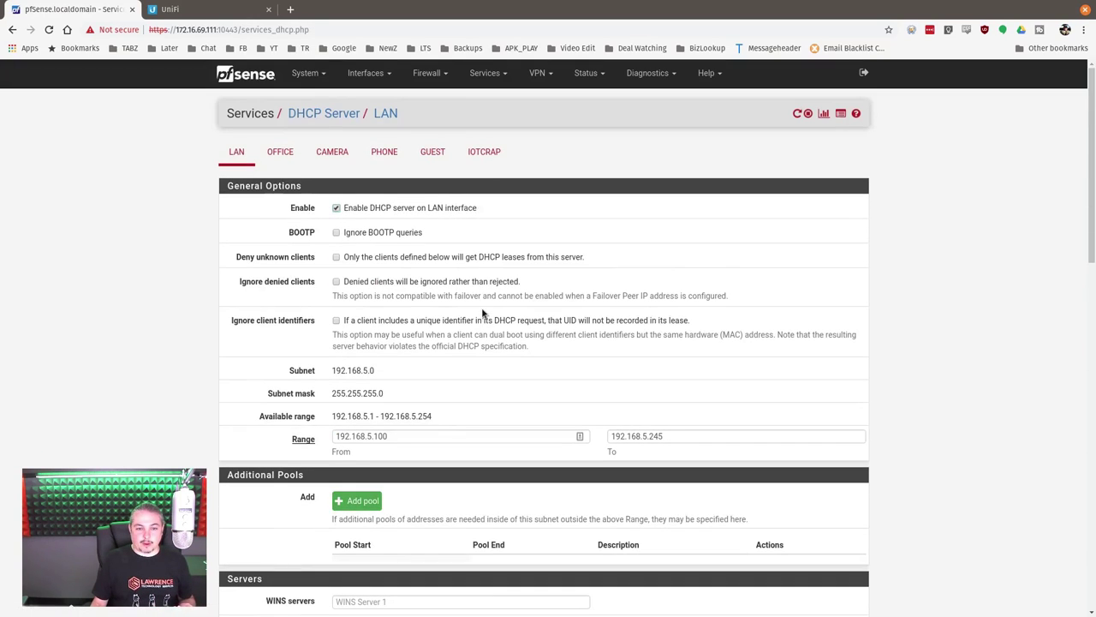
click(484, 156)
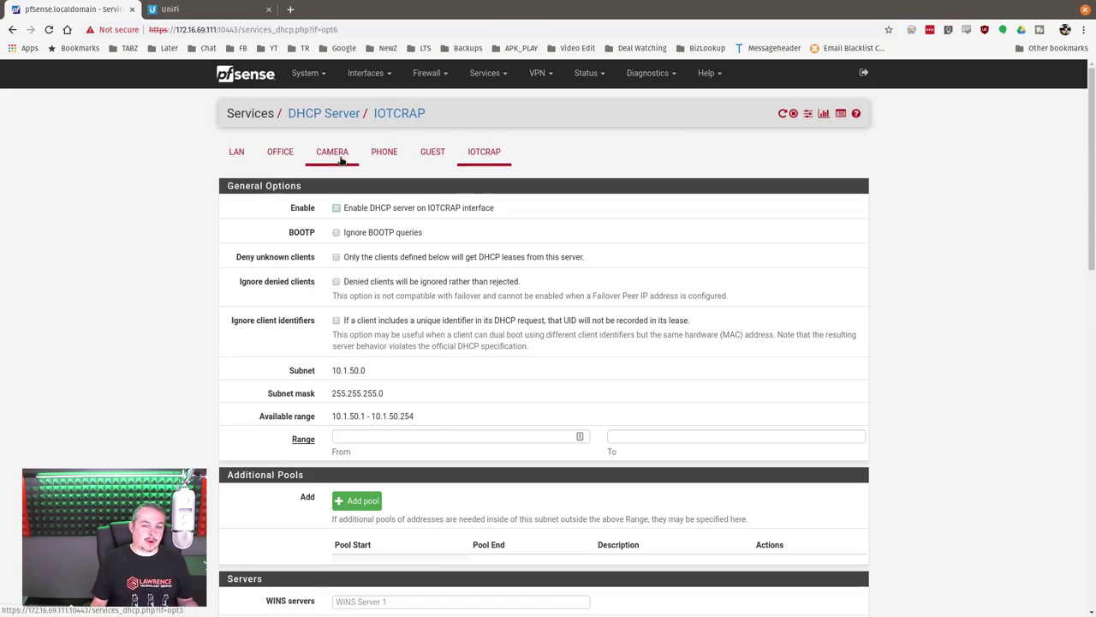
click(433, 163)
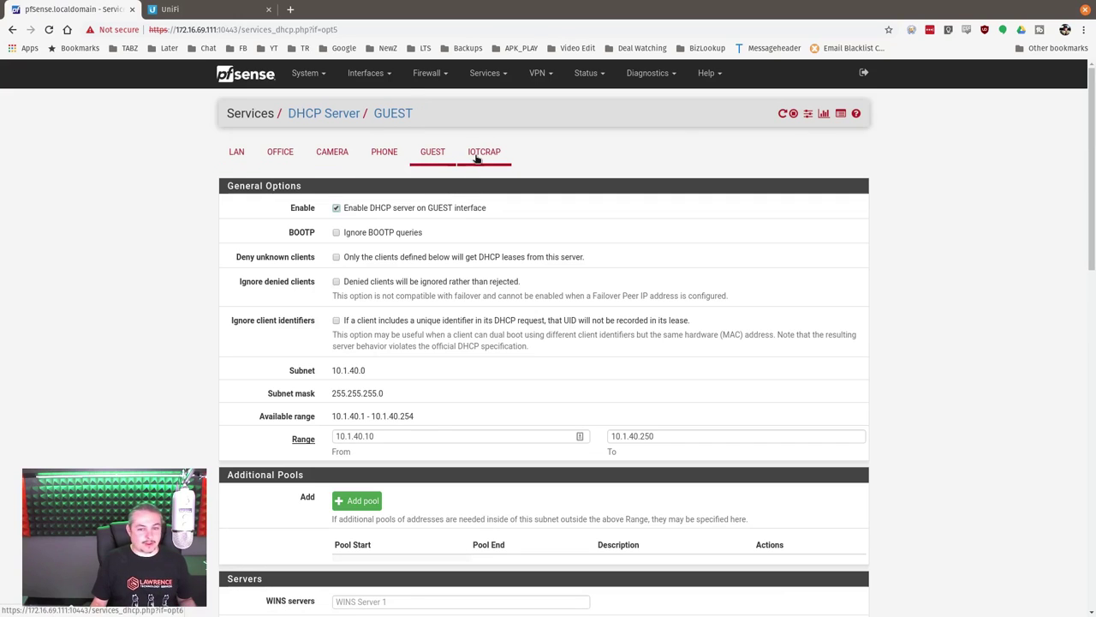
click(483, 154)
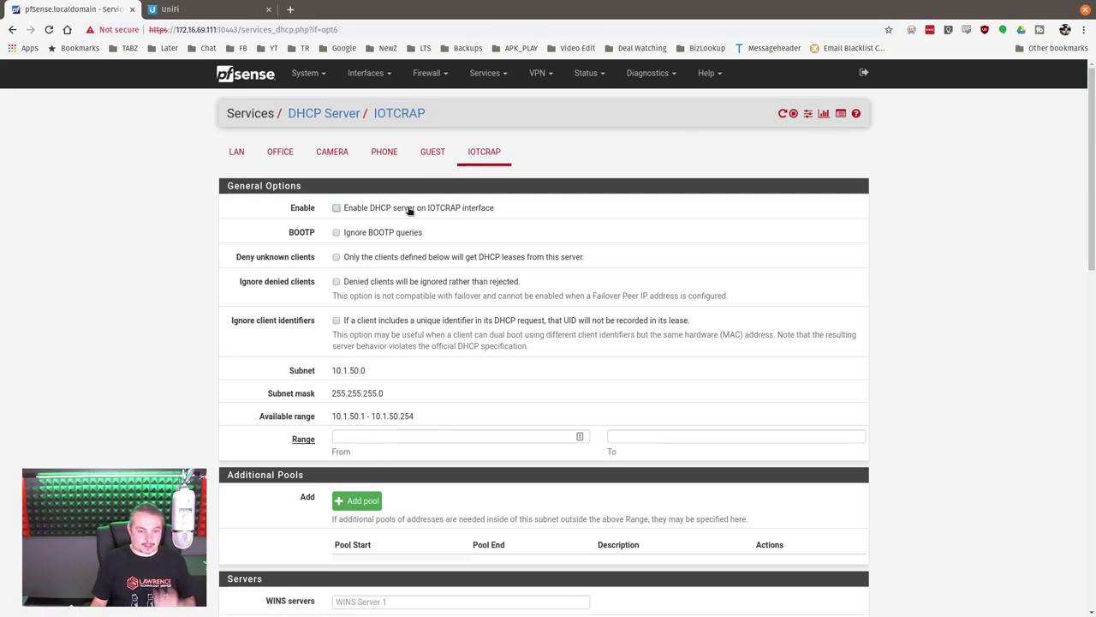
click(410, 211)
Step: Set the start of the IOTCRAP interface's DHCP address range to 10.1.50.10
scroll(462, 236, down, 3)
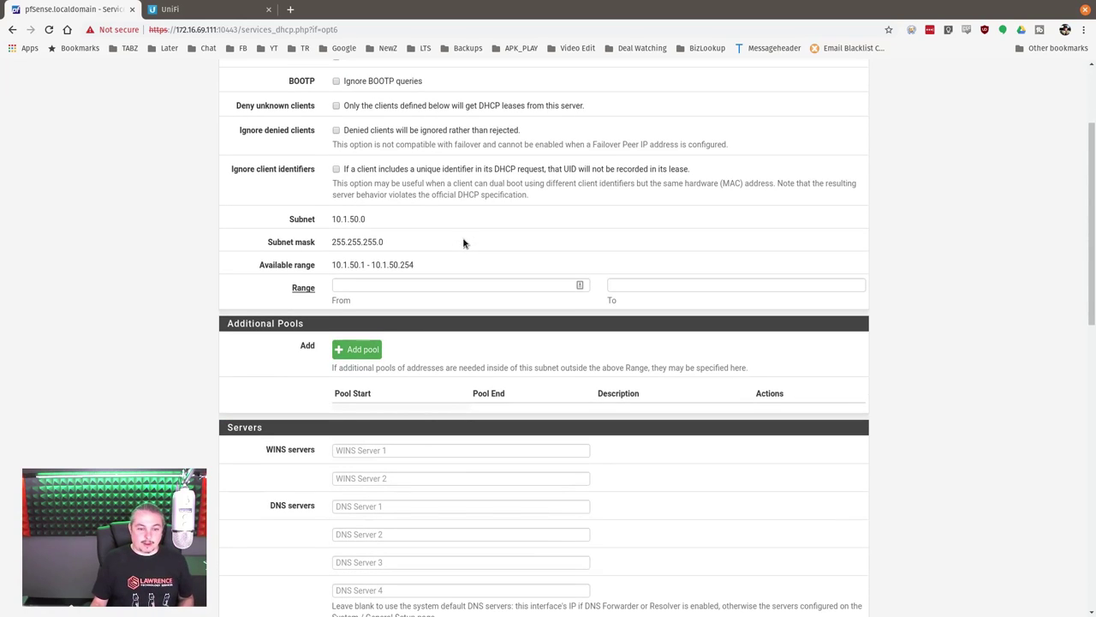
drag(368, 266, 333, 266)
click(349, 285)
text(10.1.50.1)
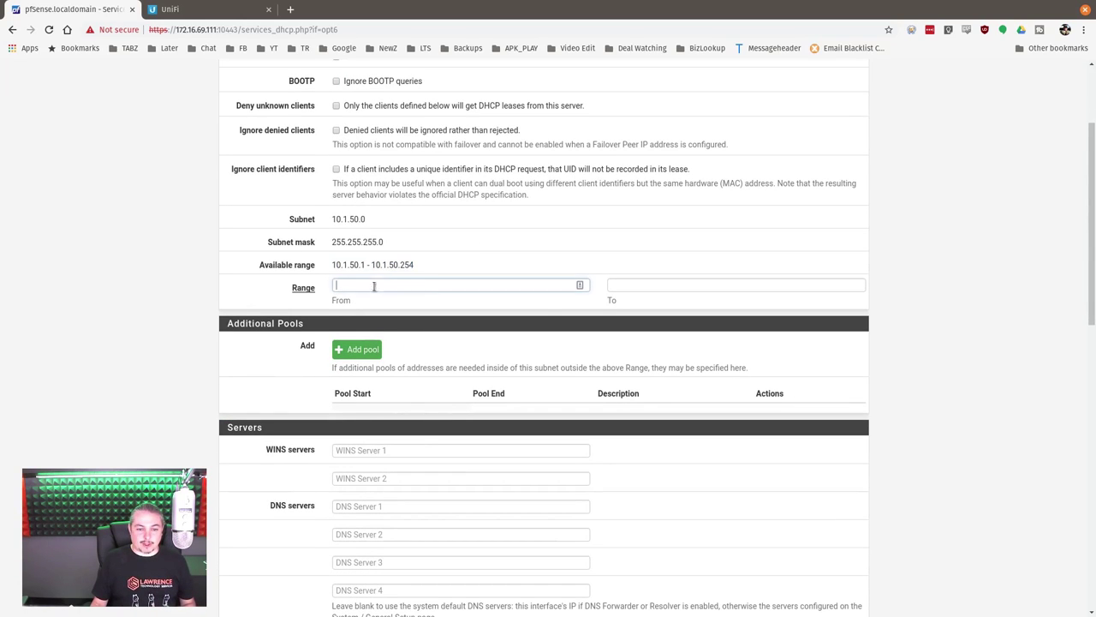
text(1)
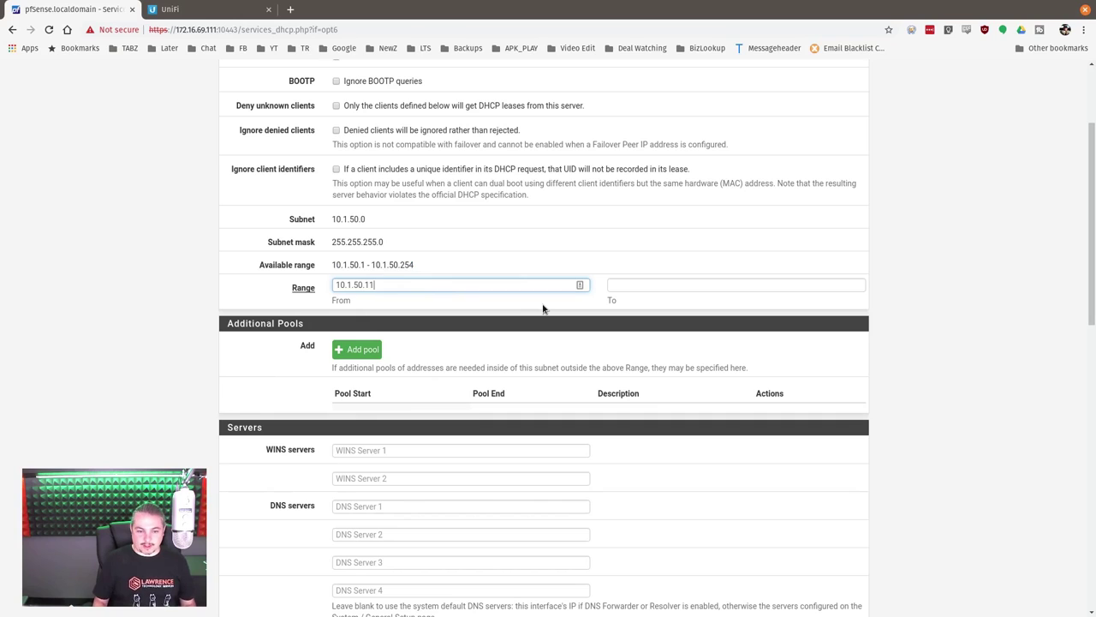
text(0)
Step: Copy the range's start address into the end of the range and change it to 10.1.50.250
key(ctrl+a)
key(ctrl+c)
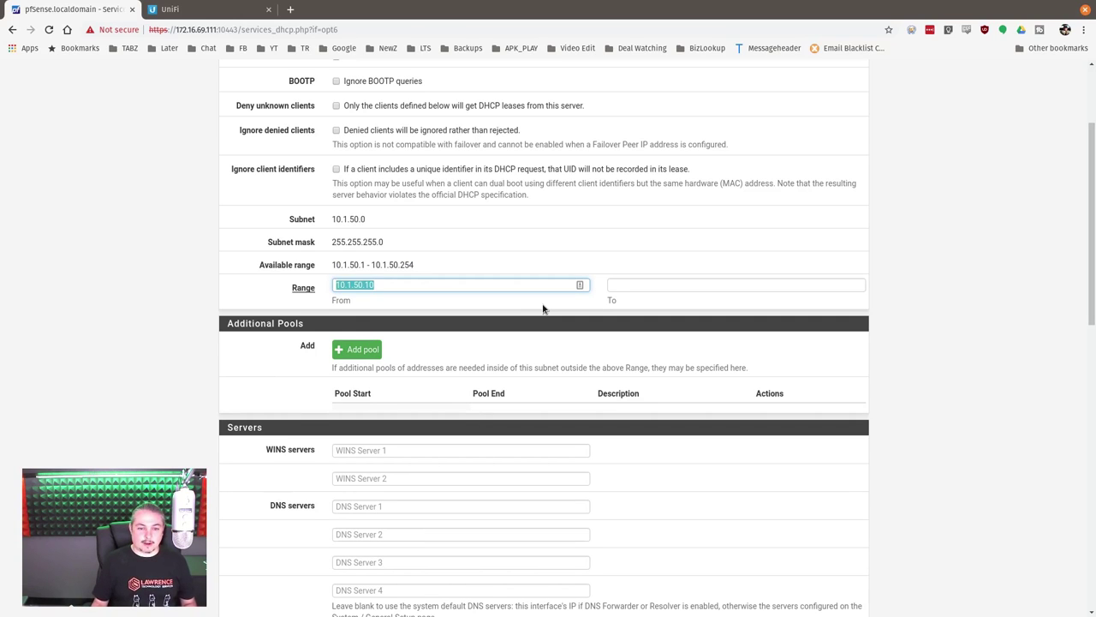
key(Tab)
key(ctrl+v)
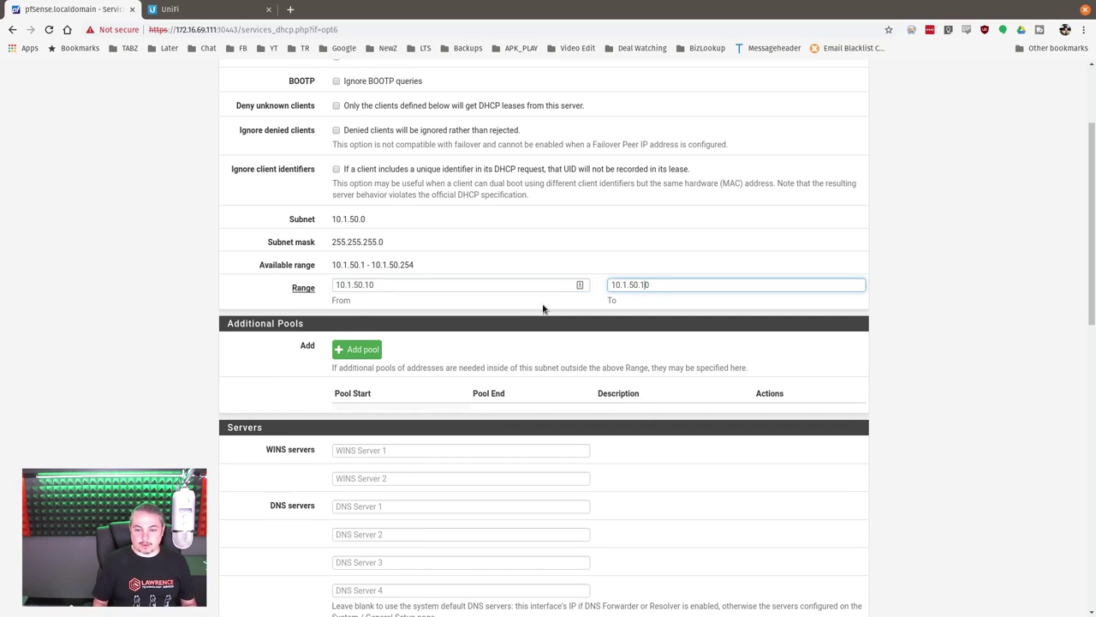
key(shift+Left)
key(shift+Left)
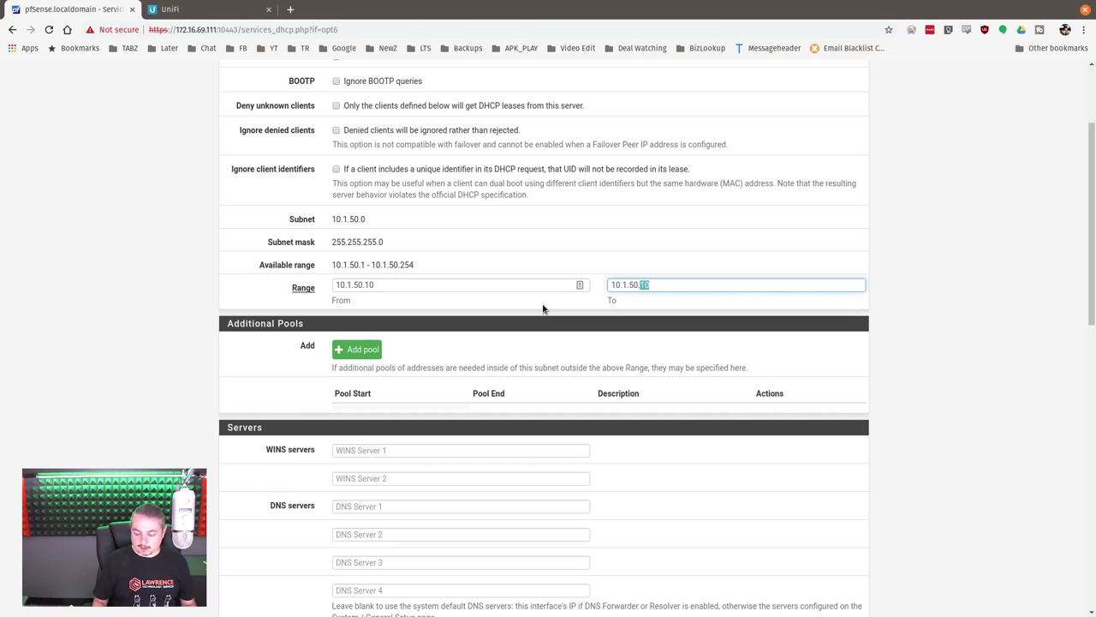
text(250)
click(494, 284)
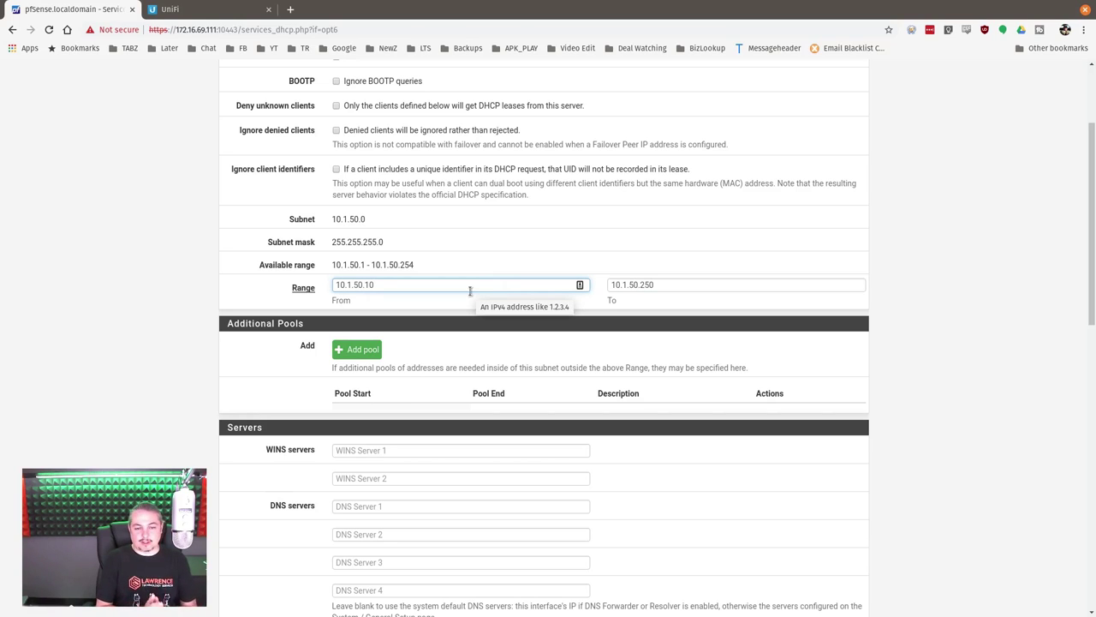
text(0)
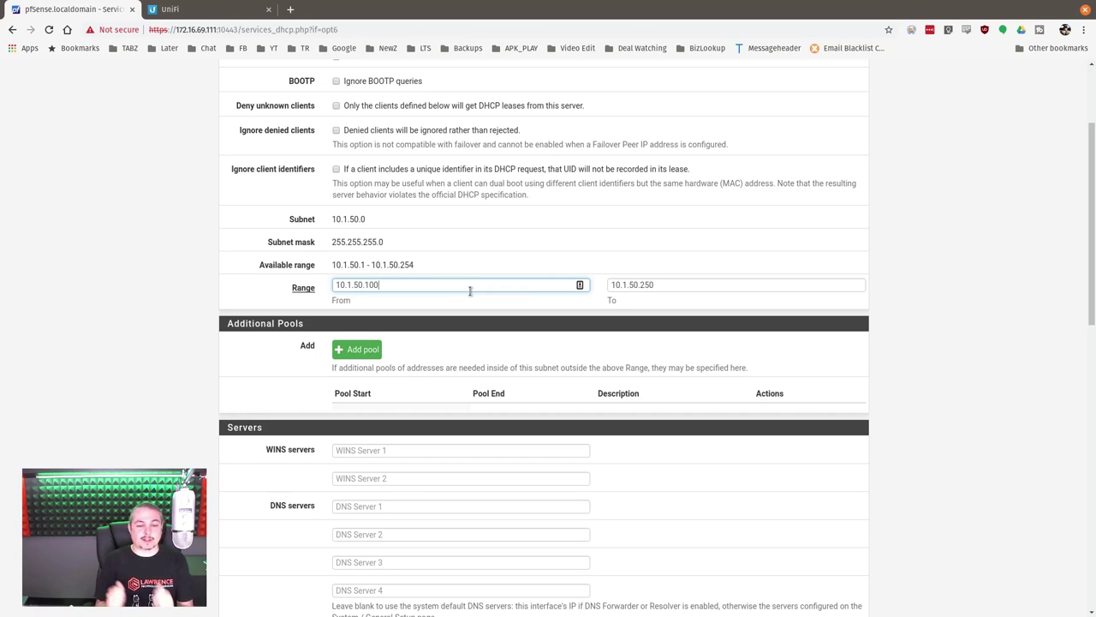
key(BackSpace)
Step: Save the IOTCRAP interface's DHCP server settings
scroll(471, 290, down, 10)
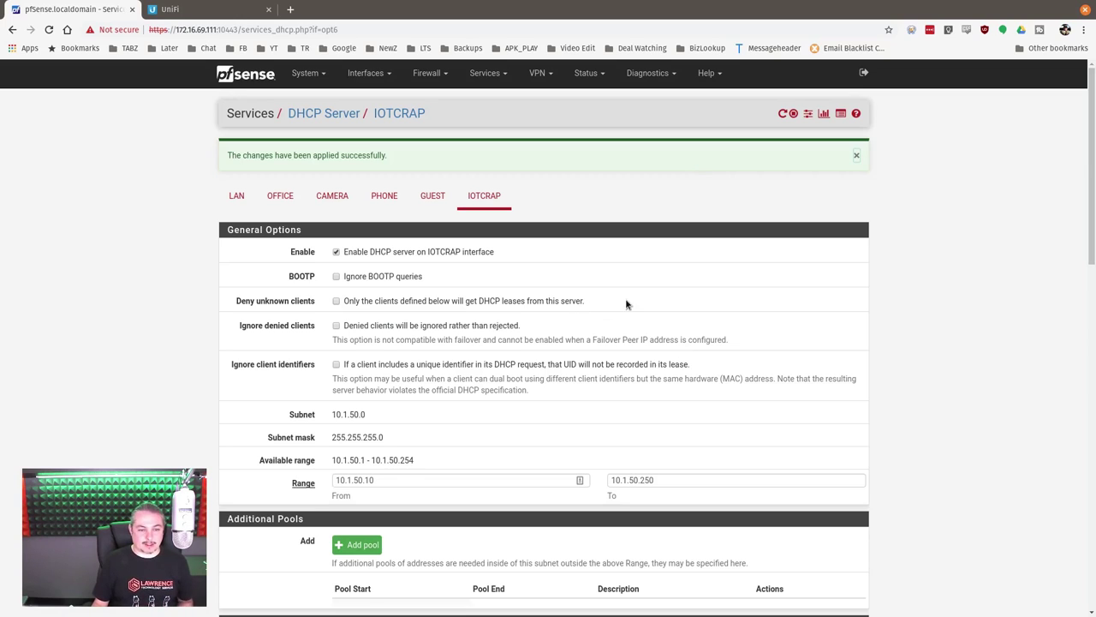
Step: Review the LAN interface's DHCP static mappings and open the mapping for UniFi-CloudKey-Gen2-Plus
click(238, 197)
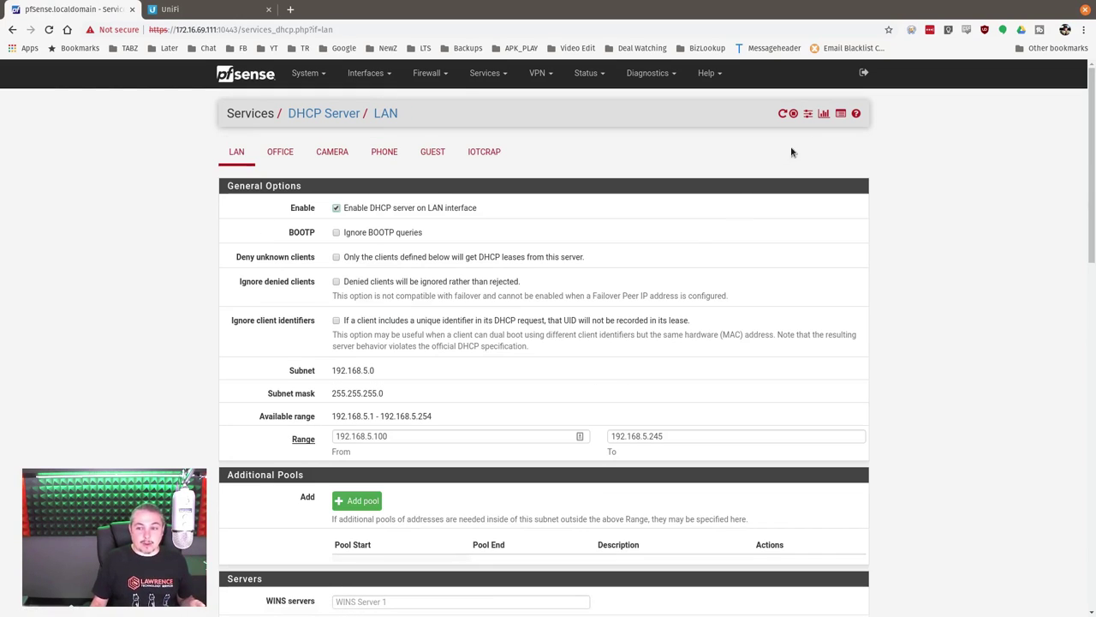
click(809, 114)
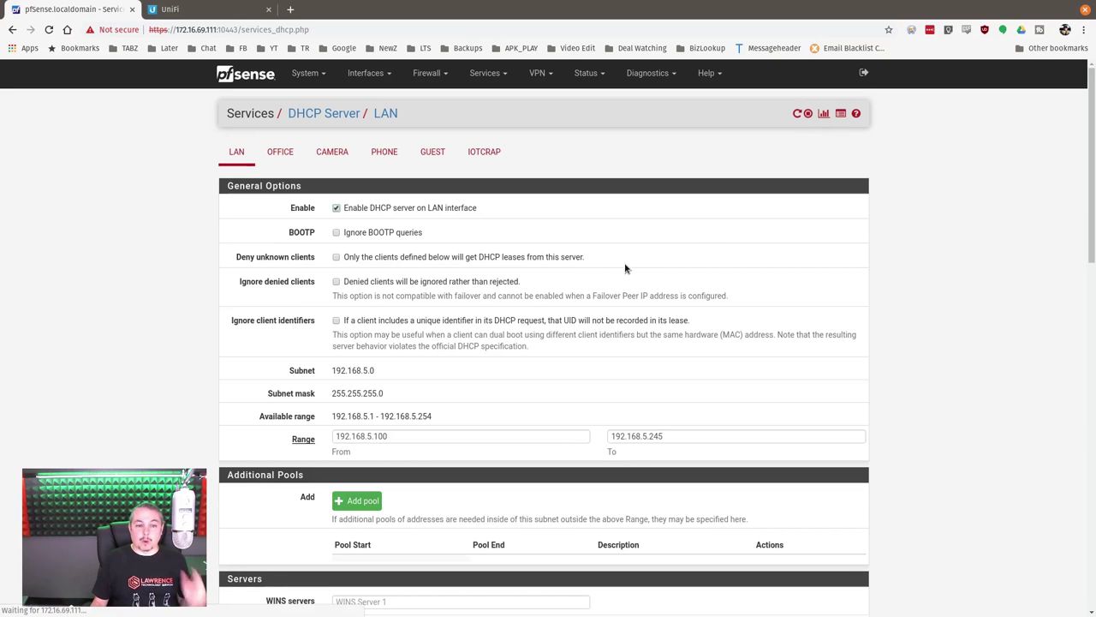
scroll(622, 271, down, 15)
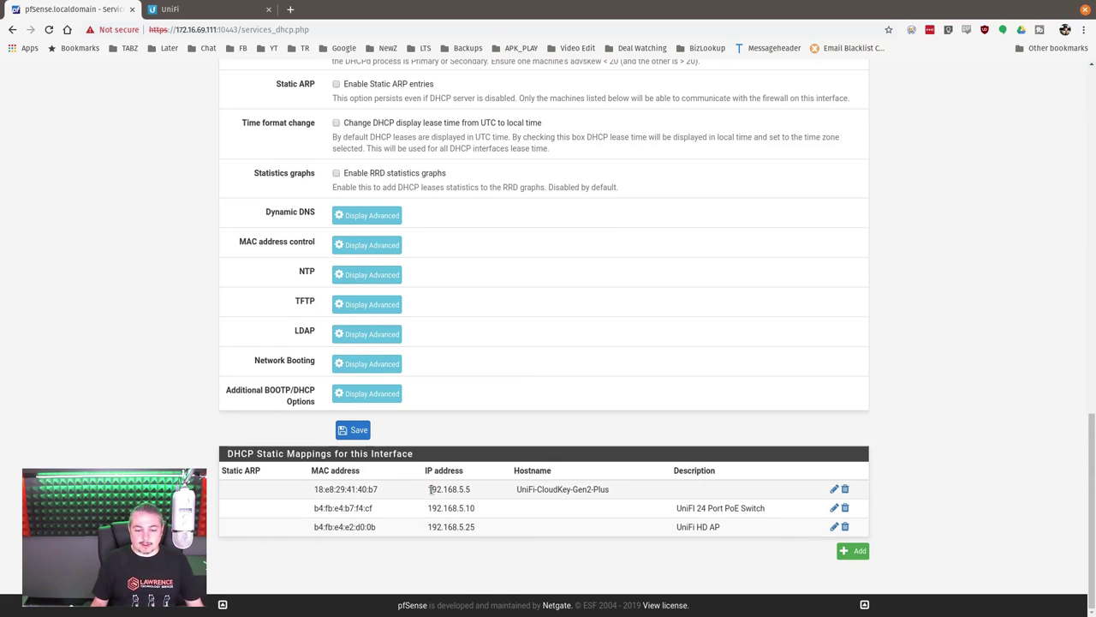
drag(430, 489, 480, 495)
double_click(567, 494)
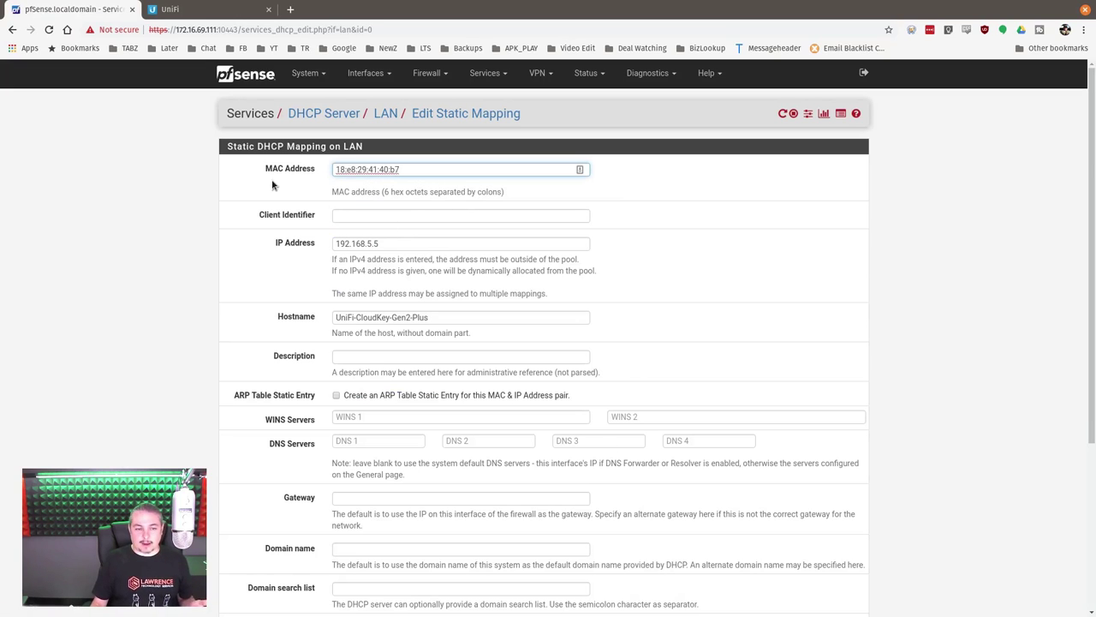
Step: Leave the static mapping, view the DHCP leases status, and return to the dashboard to check the interfaces
click(808, 114)
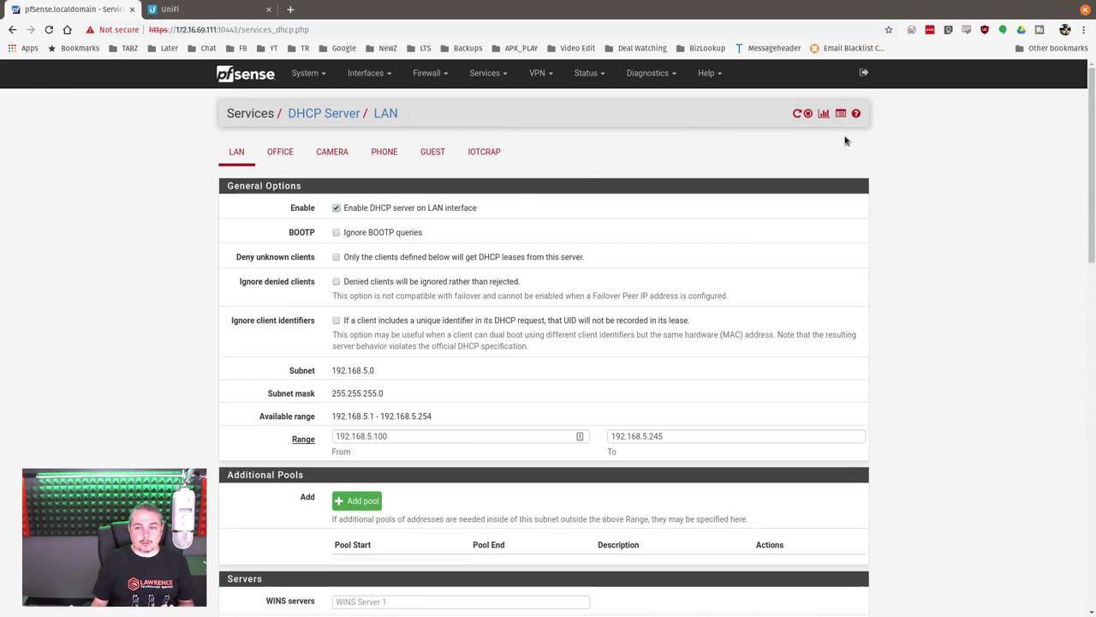
click(824, 115)
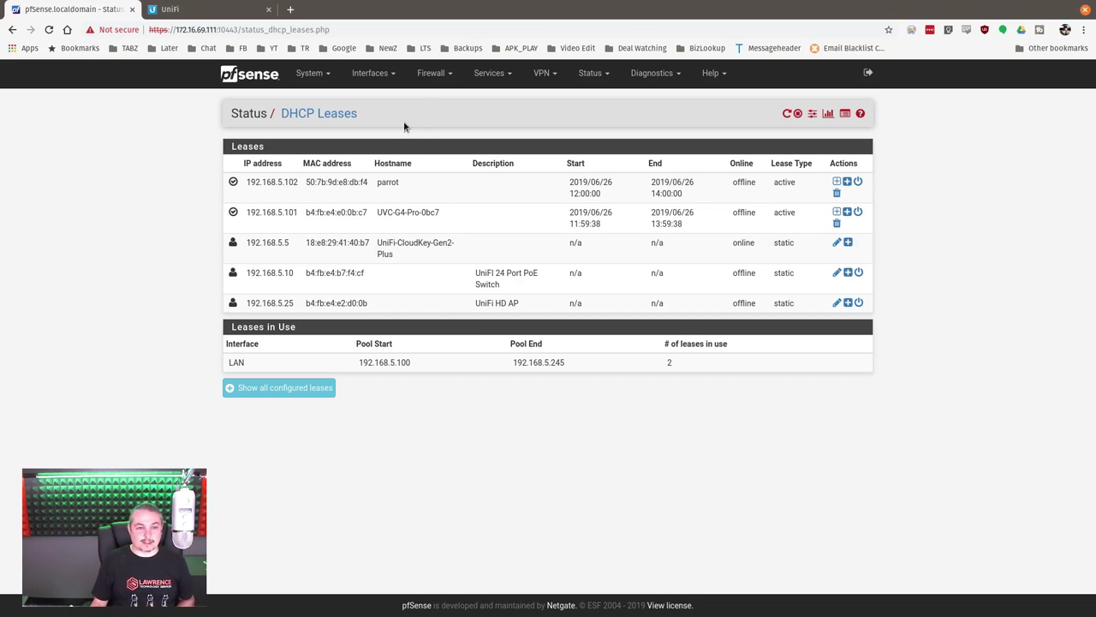
click(242, 78)
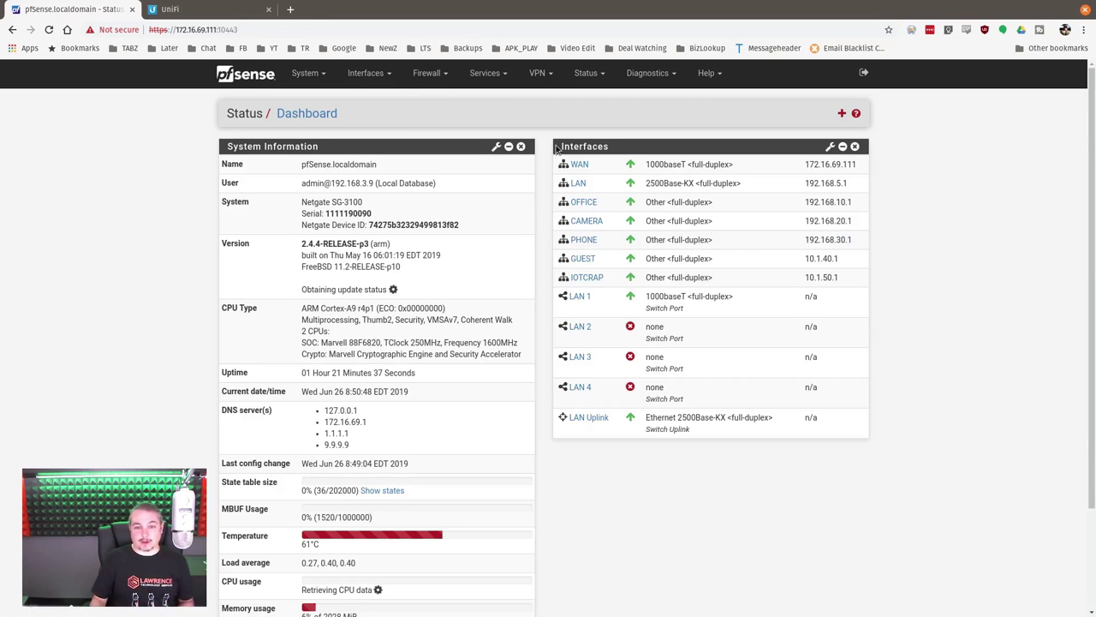
Step: Open the firewall rules and examine those defined for the WAN interface
click(431, 74)
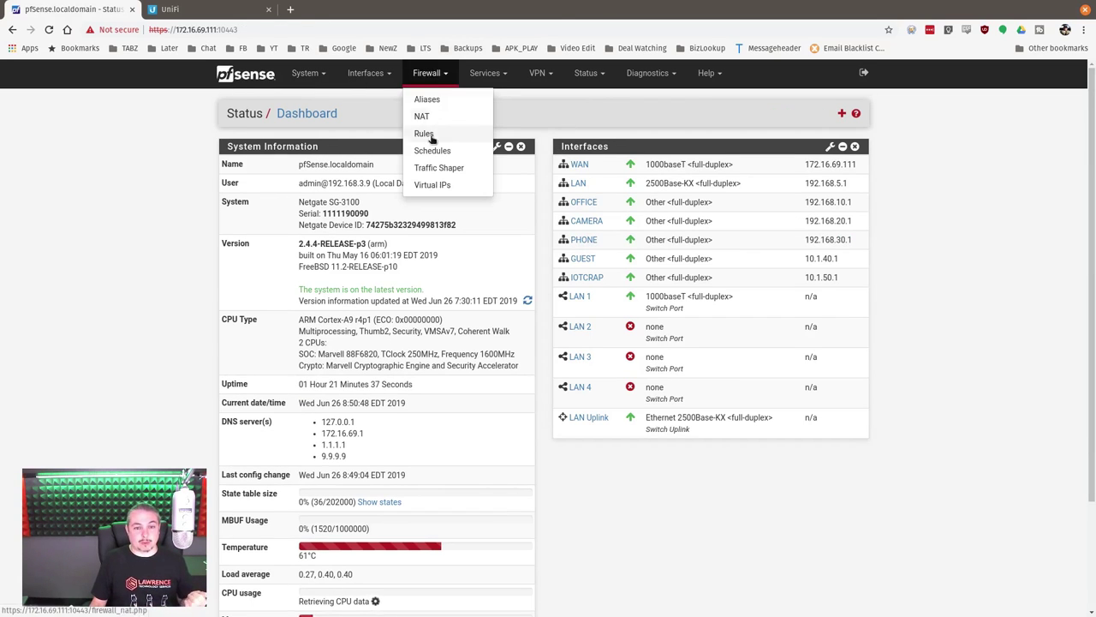
click(429, 137)
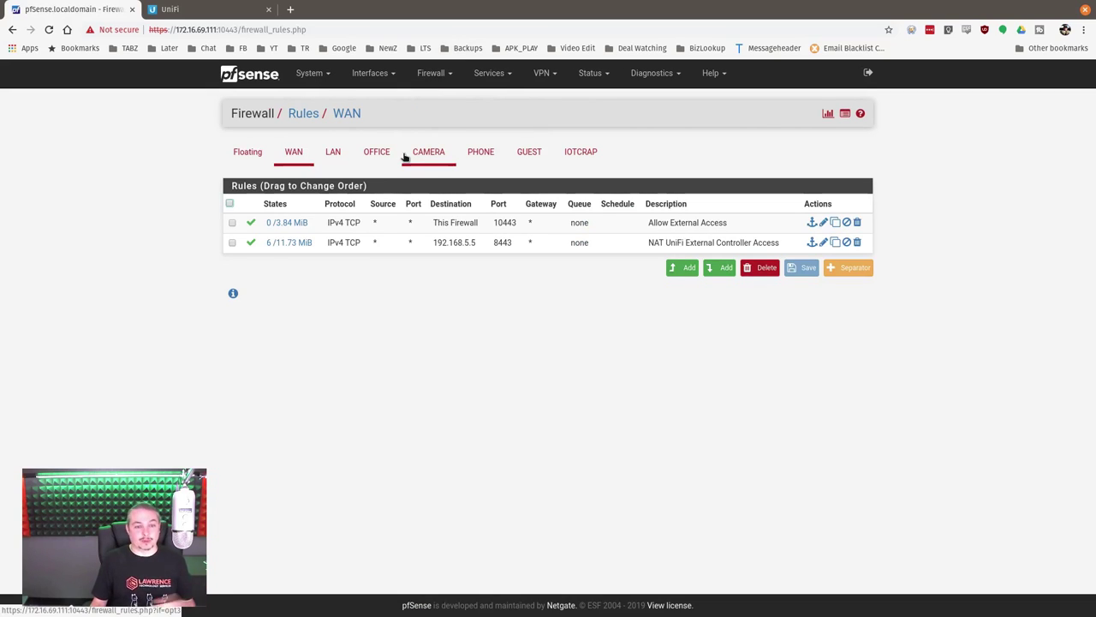
click(293, 154)
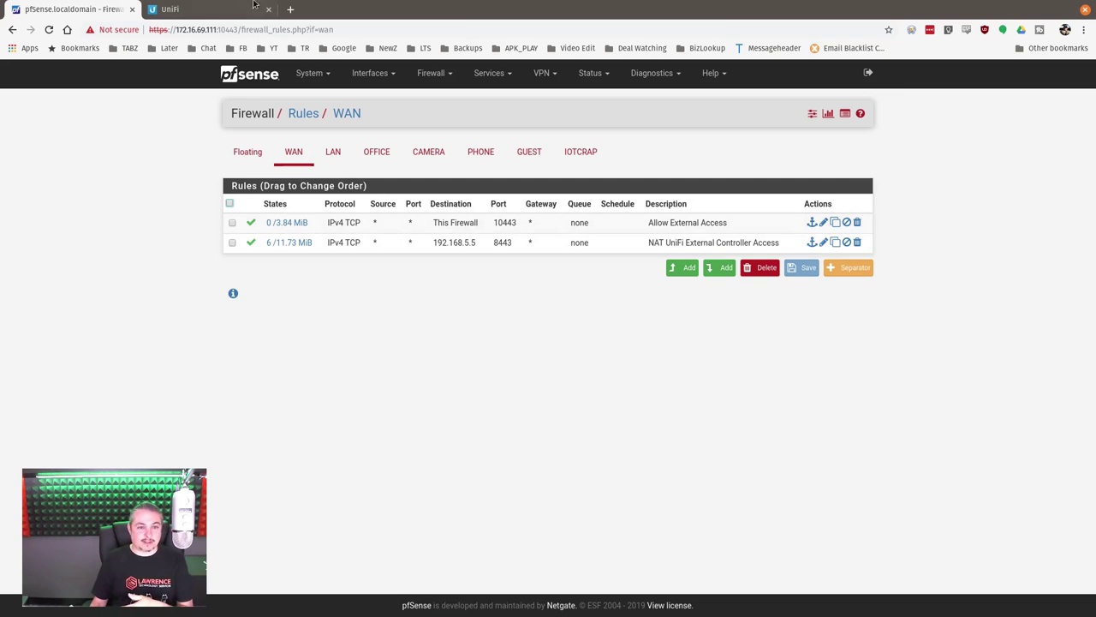
click(222, 8)
click(95, 8)
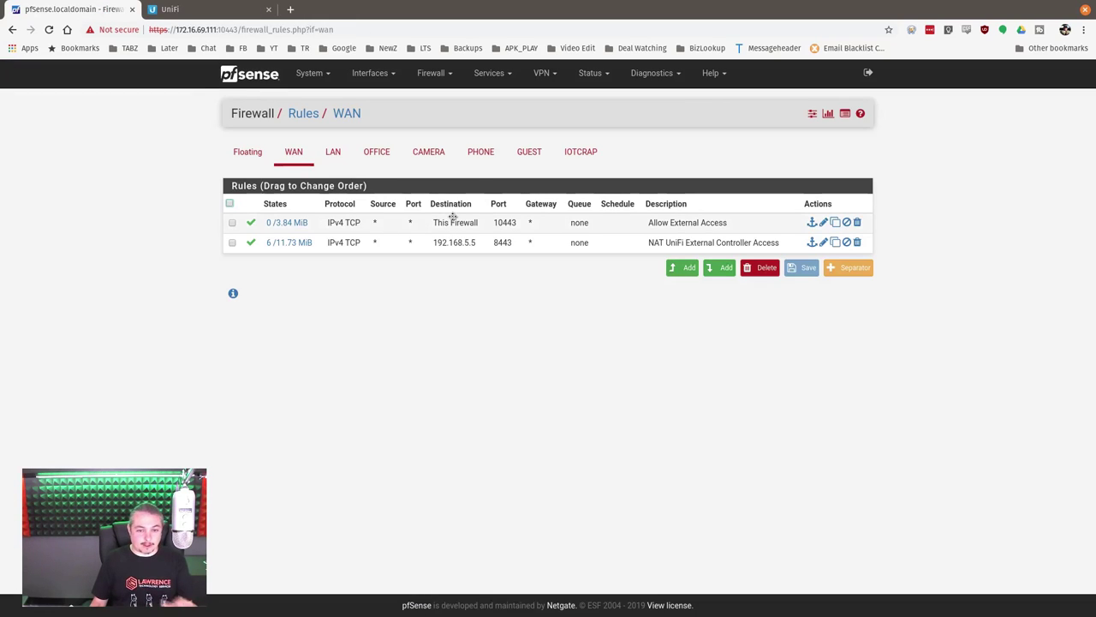
Step: Examine the firewall rules of the LAN, OFFICE, CAMERA and IOTCRAP interfaces, ending on the CAMERA rules
click(338, 158)
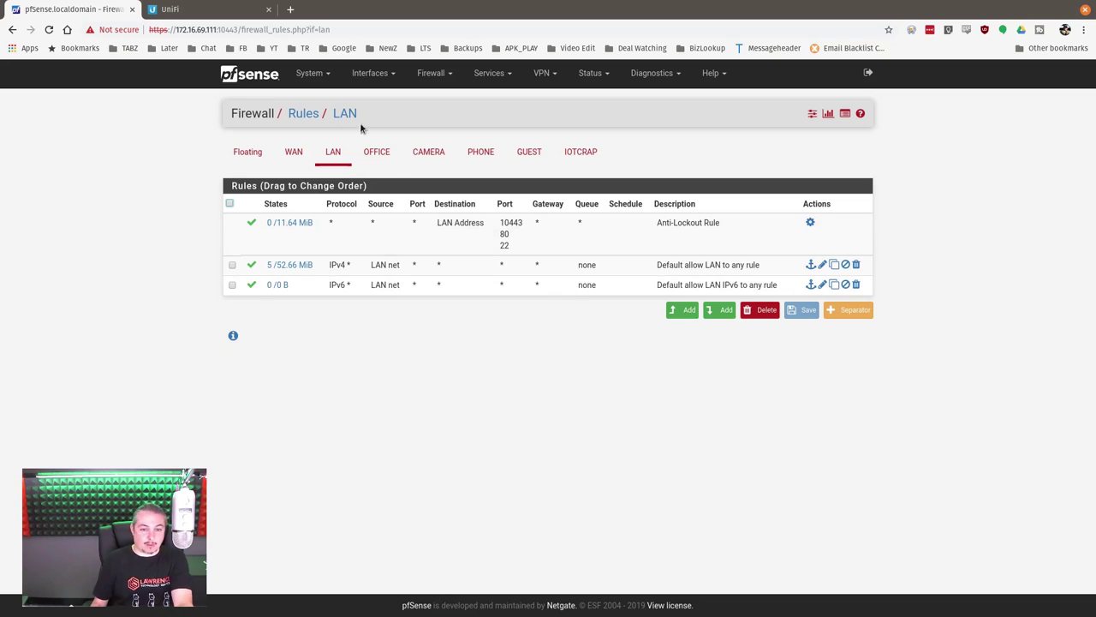
click(376, 151)
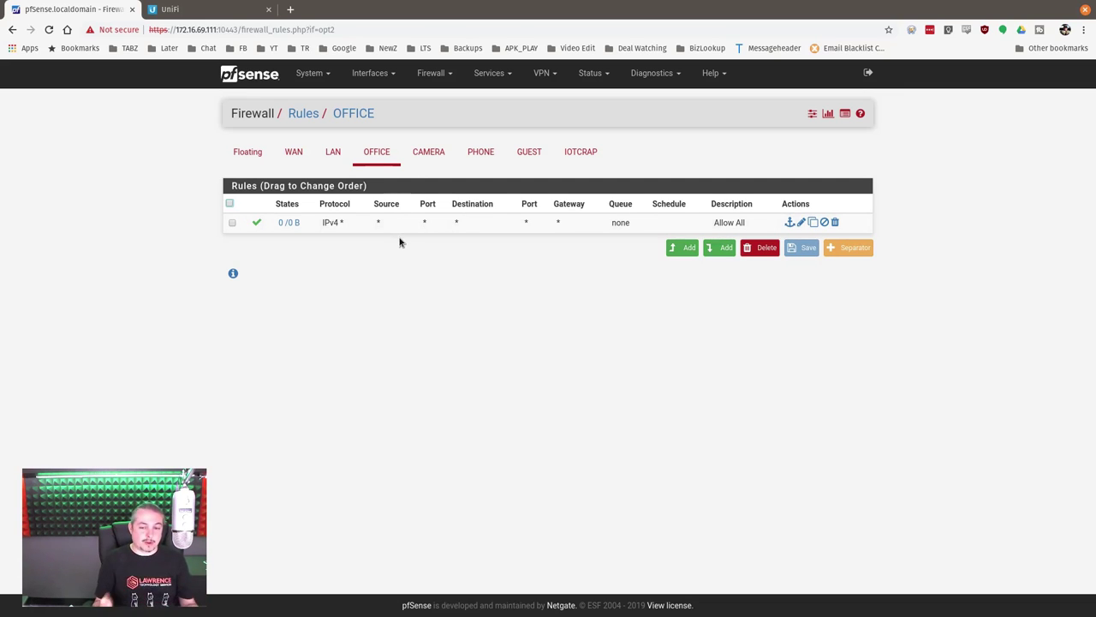
click(432, 151)
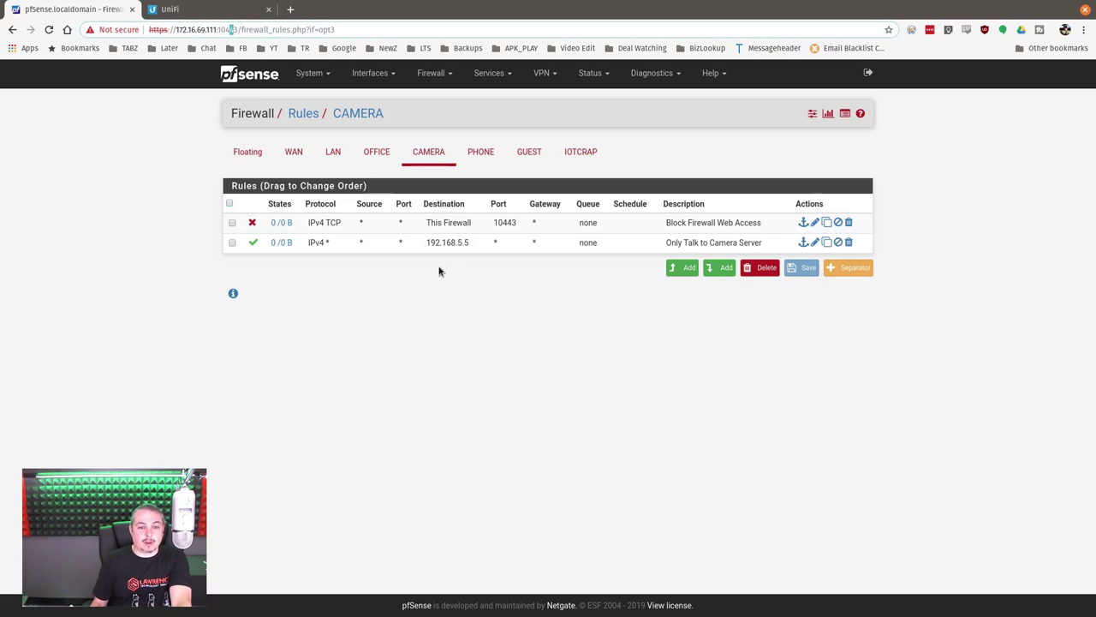
click(440, 295)
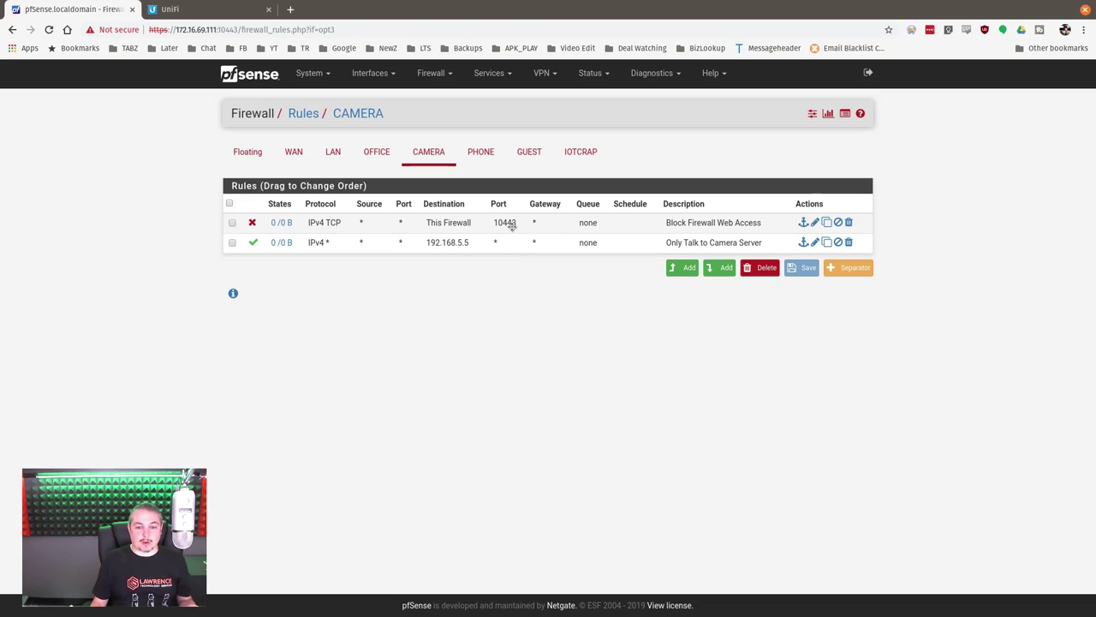
click(480, 154)
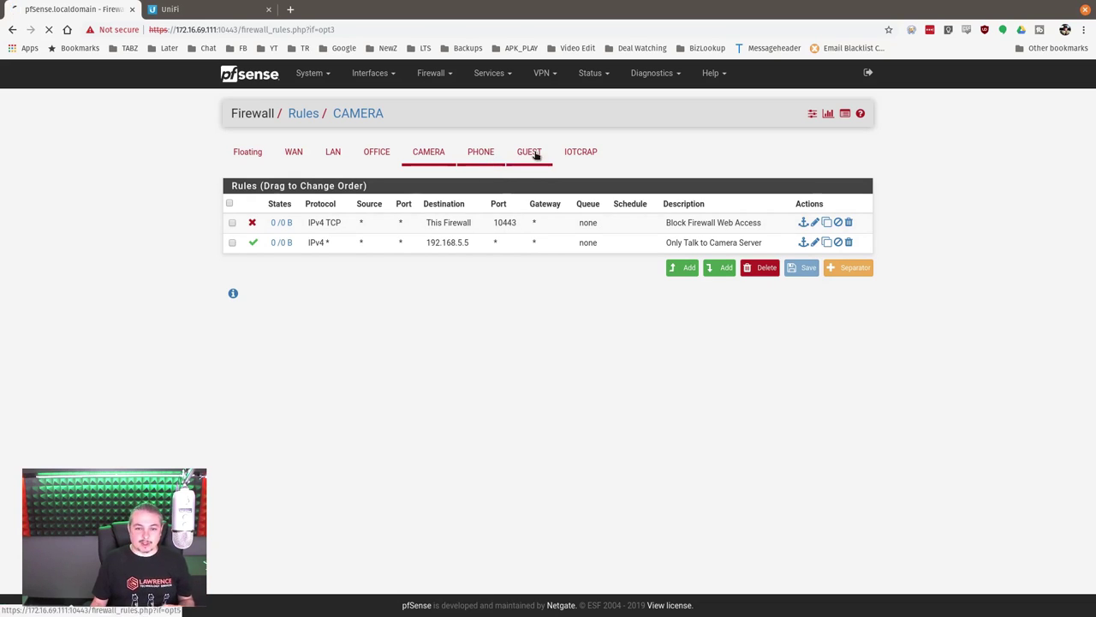
click(580, 153)
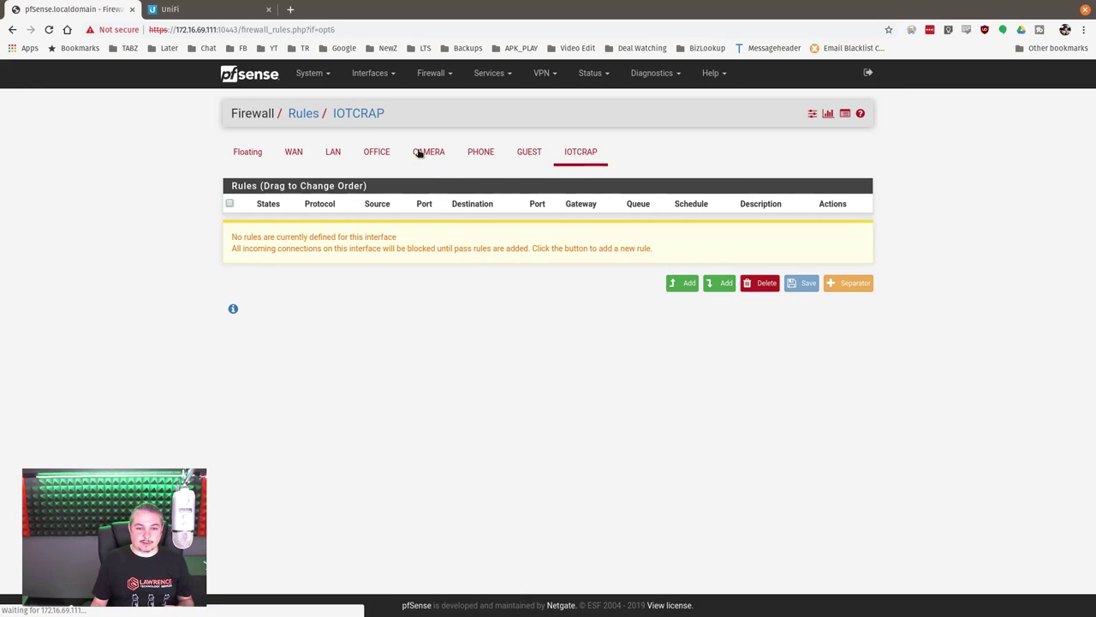
click(418, 152)
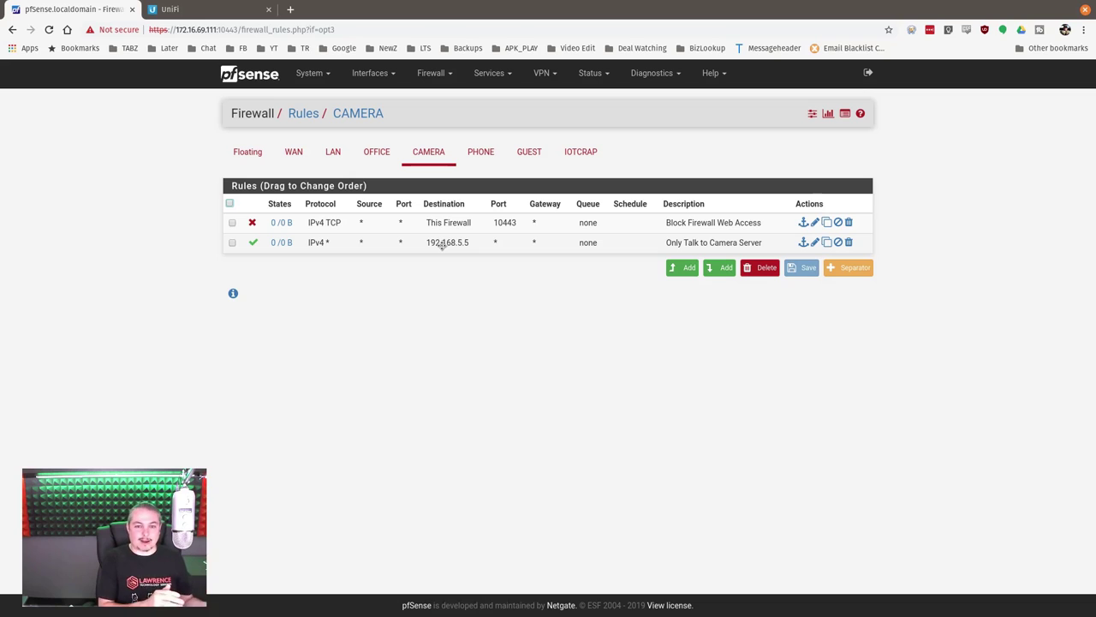
Step: Examine the PHONE and GUEST firewall rules along with the networks in the Office_and_LAN and PrivateNetworks aliases
click(483, 153)
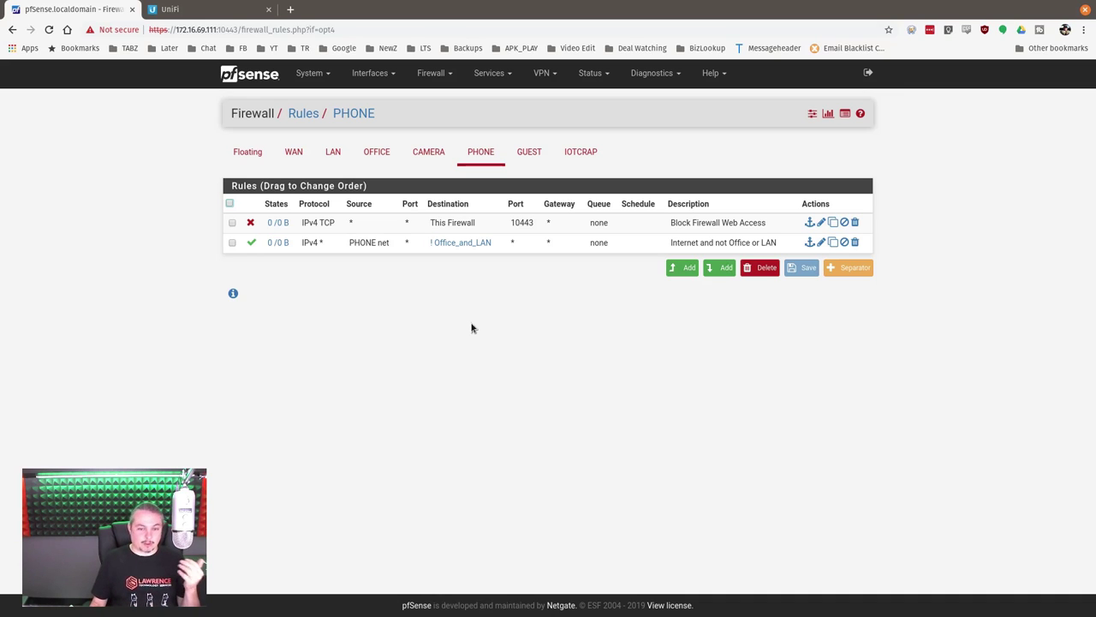
mouse_move(458, 244)
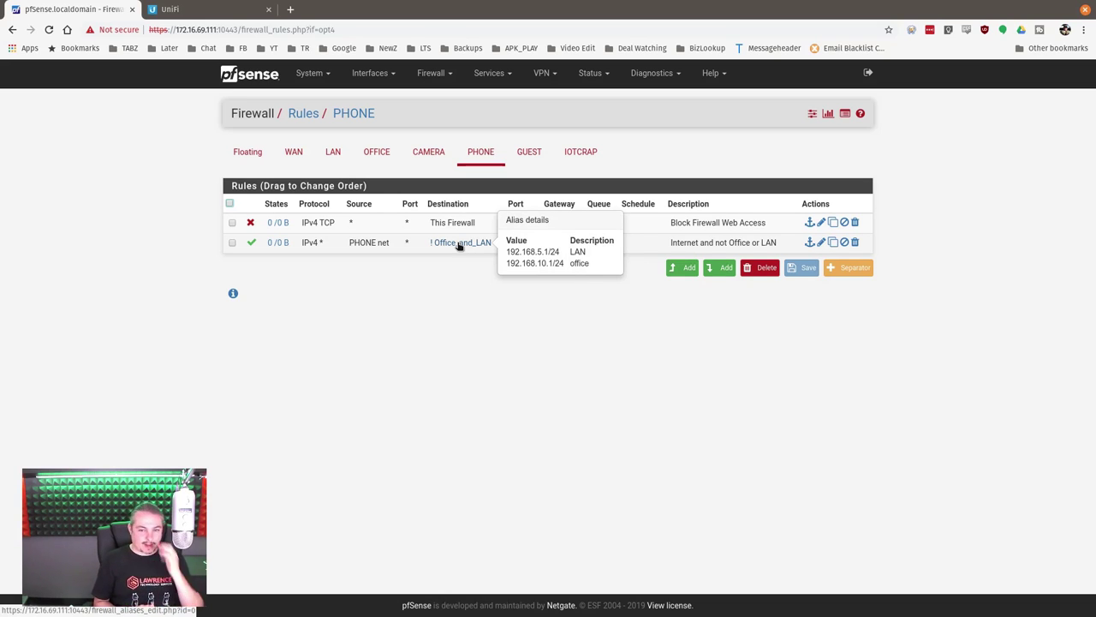
click(523, 151)
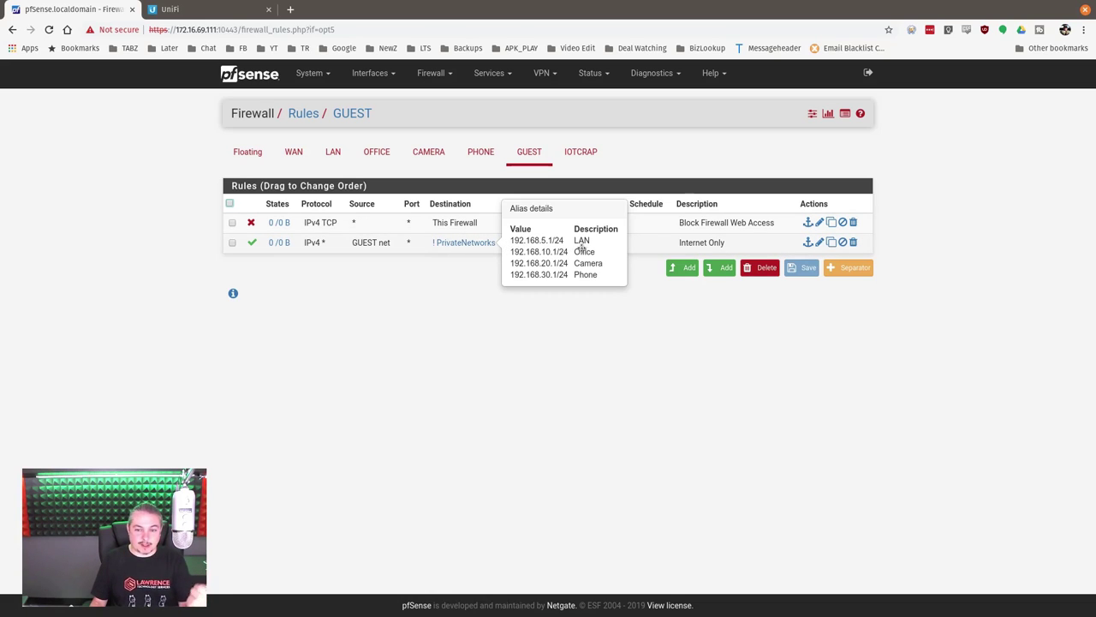
click(467, 243)
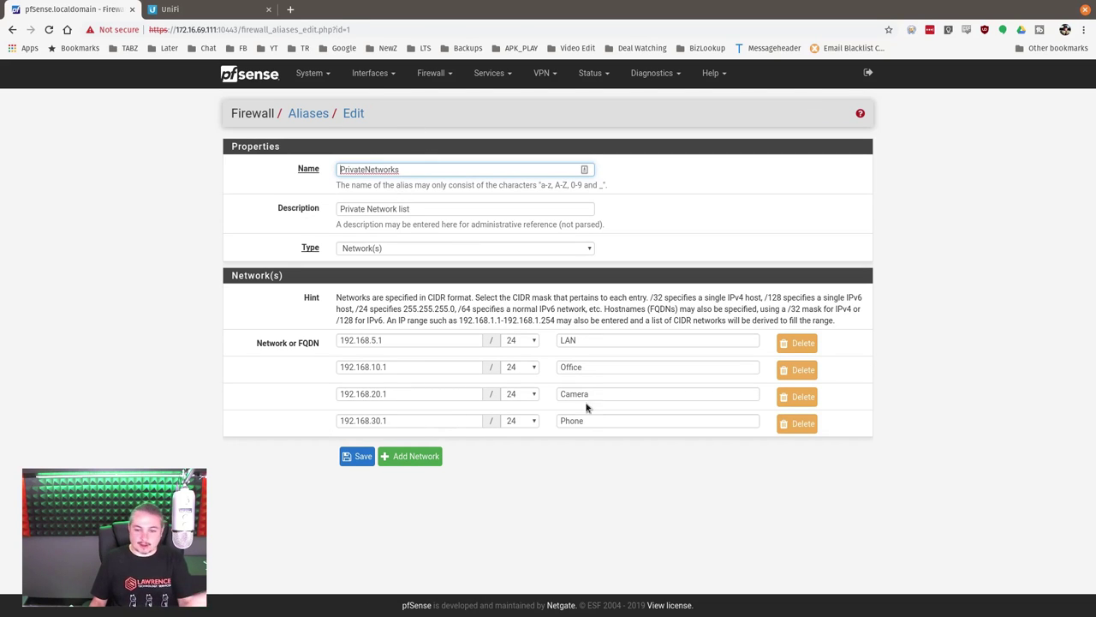
click(12, 38)
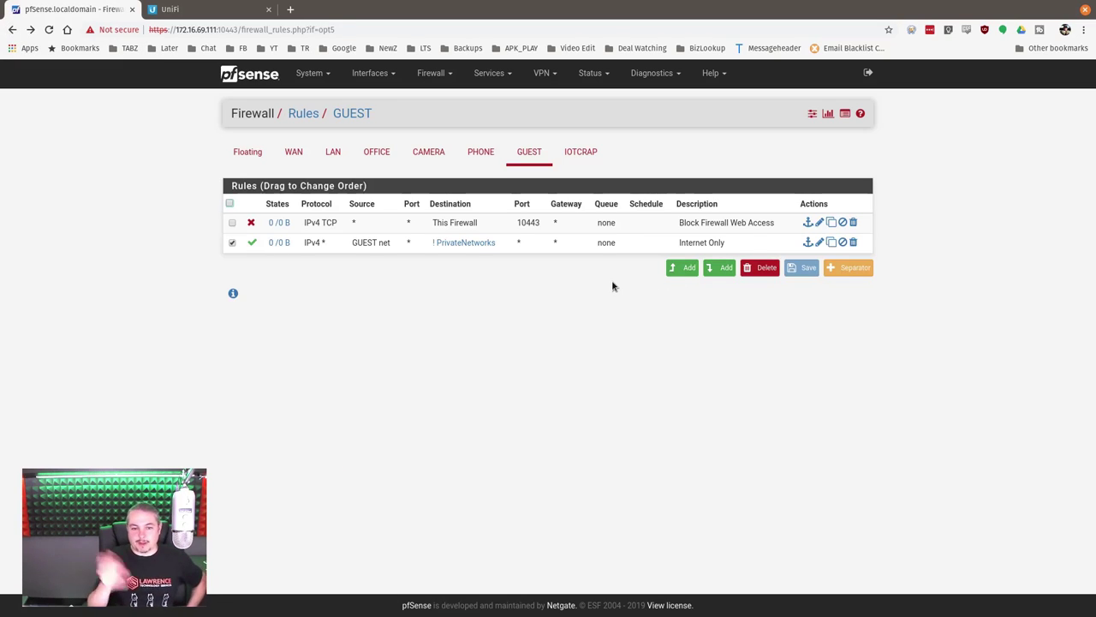
Step: Open the GUEST interface's Internet Only rule and examine its action, source and destination settings
click(818, 243)
scroll(521, 338, down, 3)
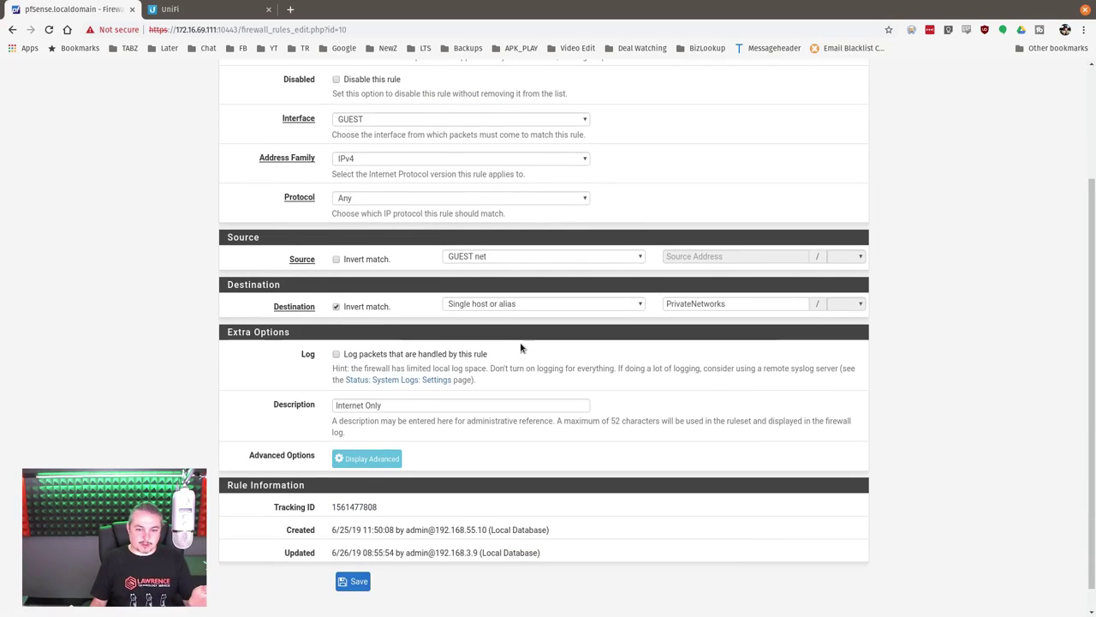
scroll(520, 347, down, 1)
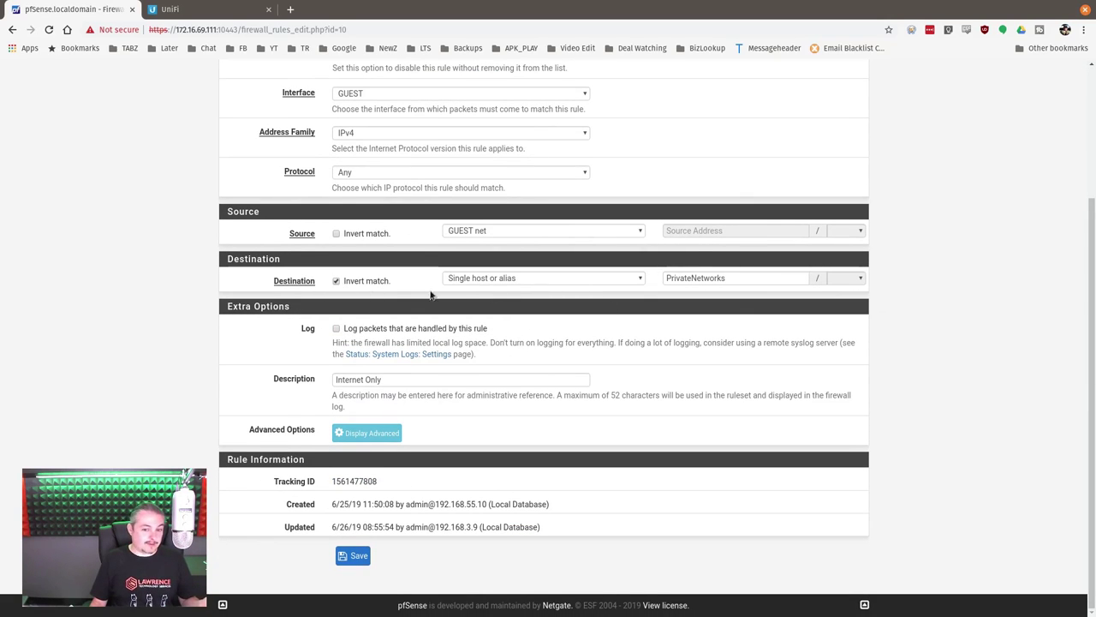
scroll(405, 414, up, 2)
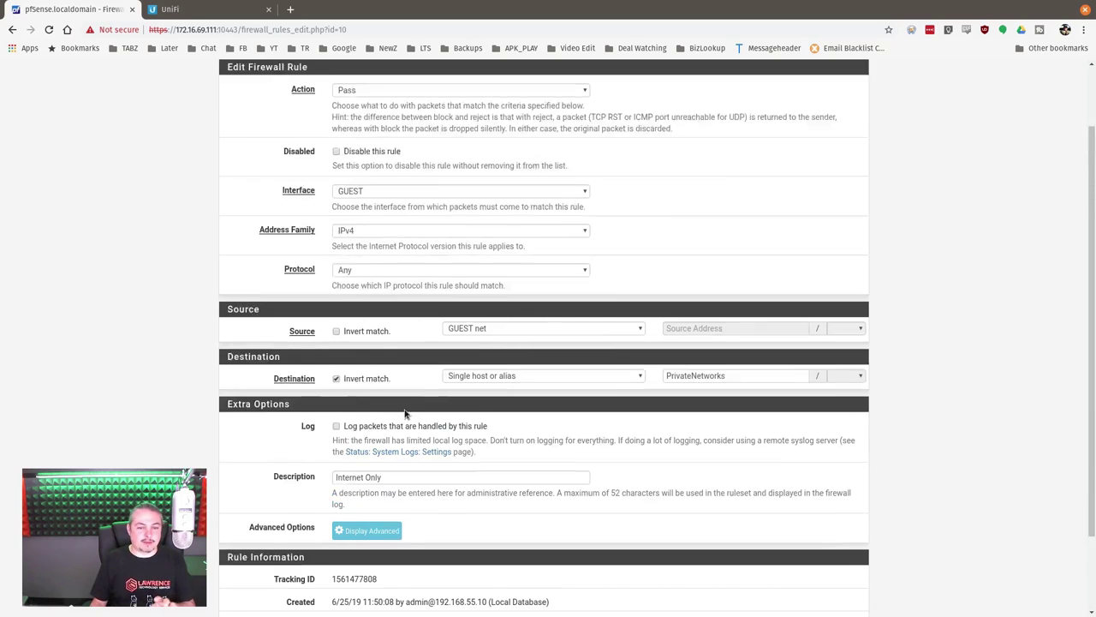
Step: Return to the firewall rules list, compare the IOTCRAP and GUEST rules, and examine the networks in the PrivateNetworks alias
scroll(405, 414, up, 2)
click(304, 114)
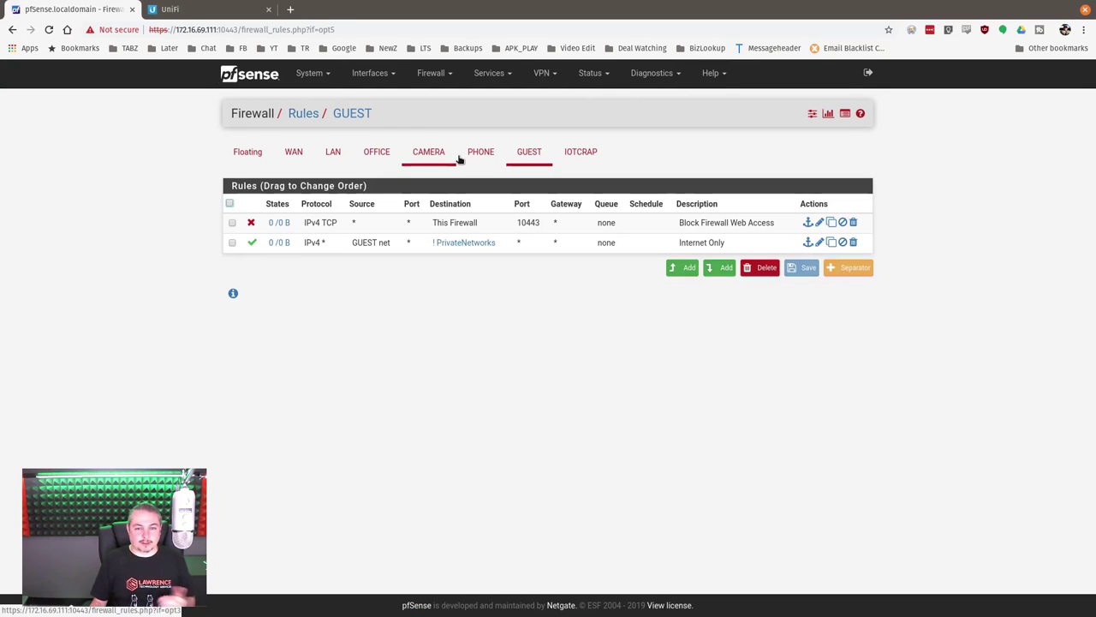
click(565, 158)
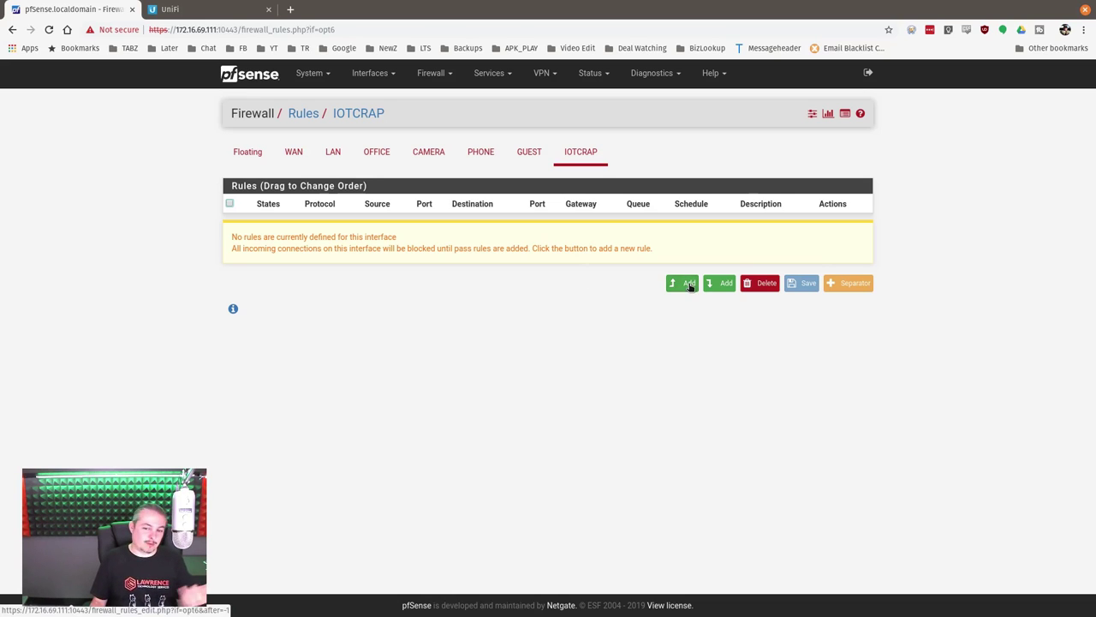
click(530, 158)
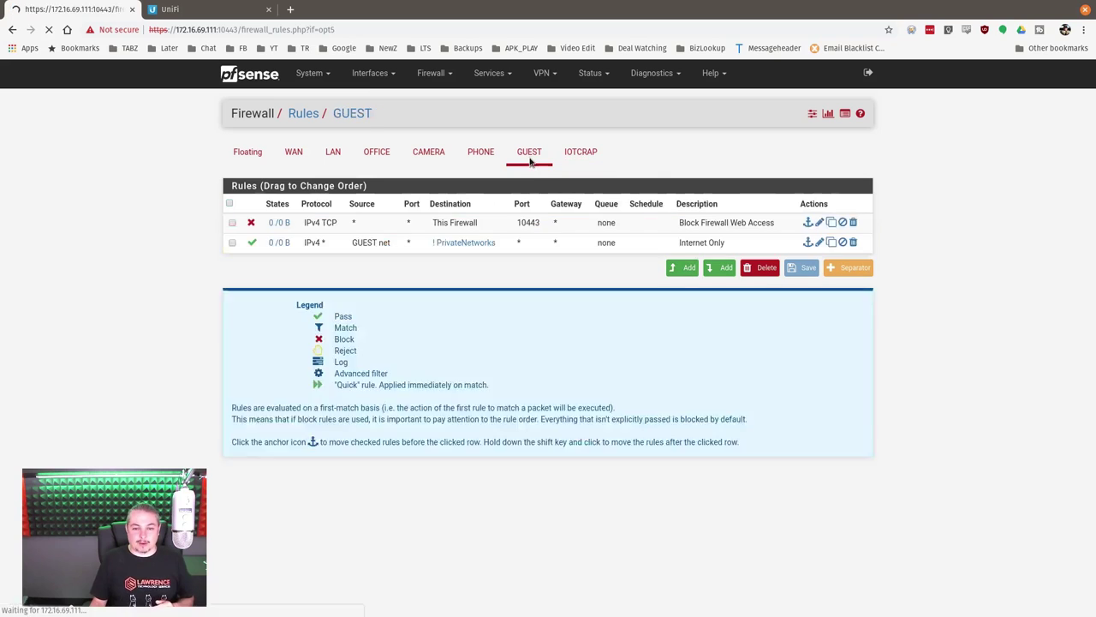
mouse_move(457, 246)
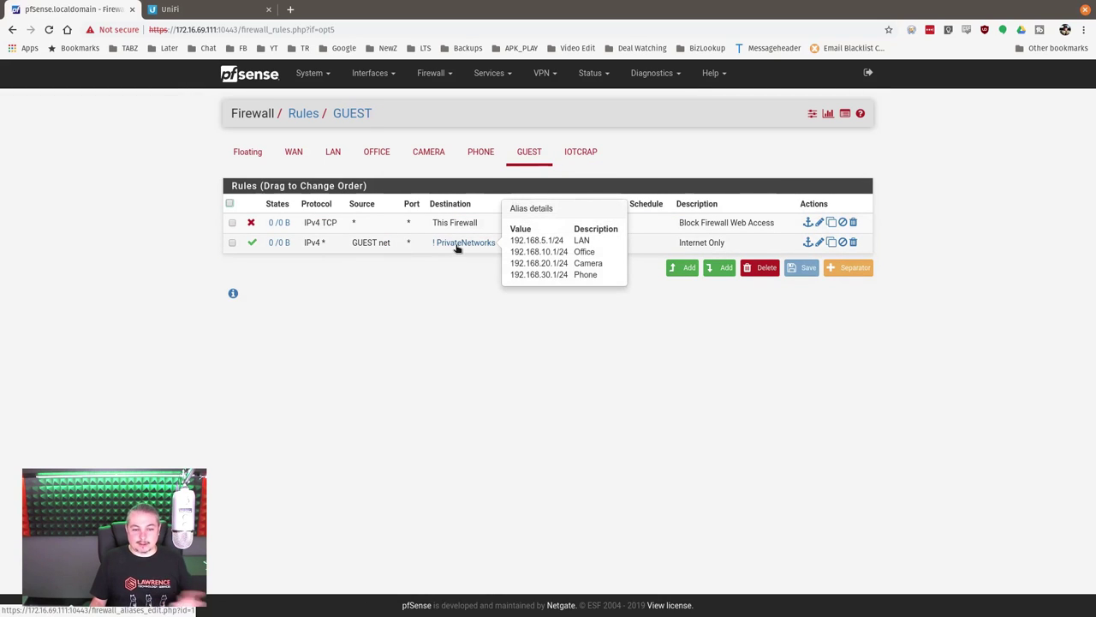
Step: Add a pass rule on the IOTCRAP interface with protocol Any and IOTCRAP net as its source
click(579, 154)
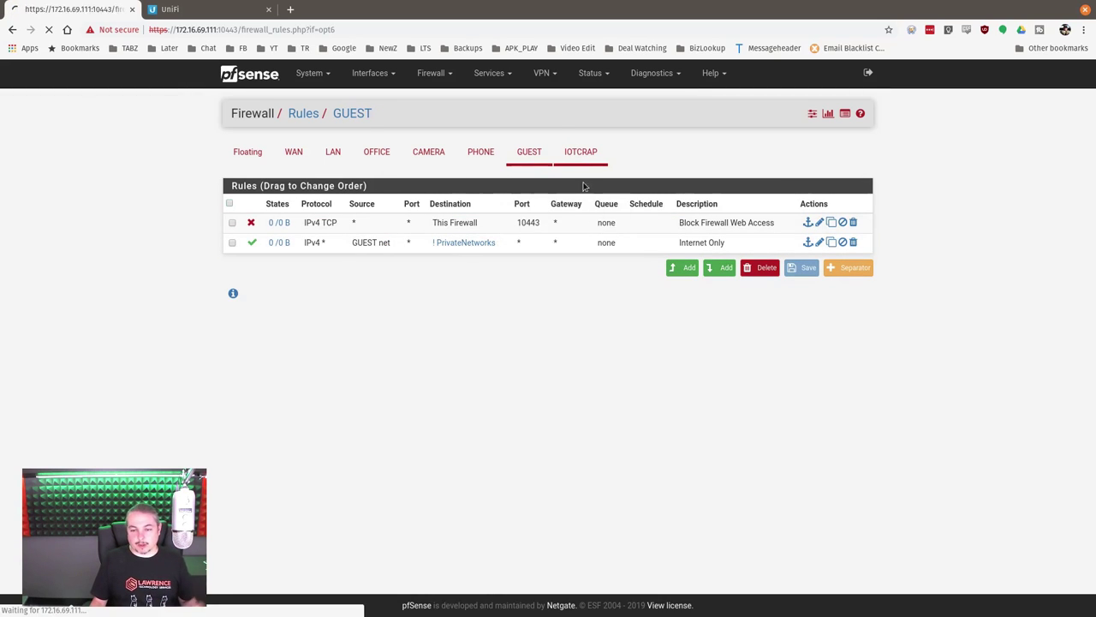
click(688, 283)
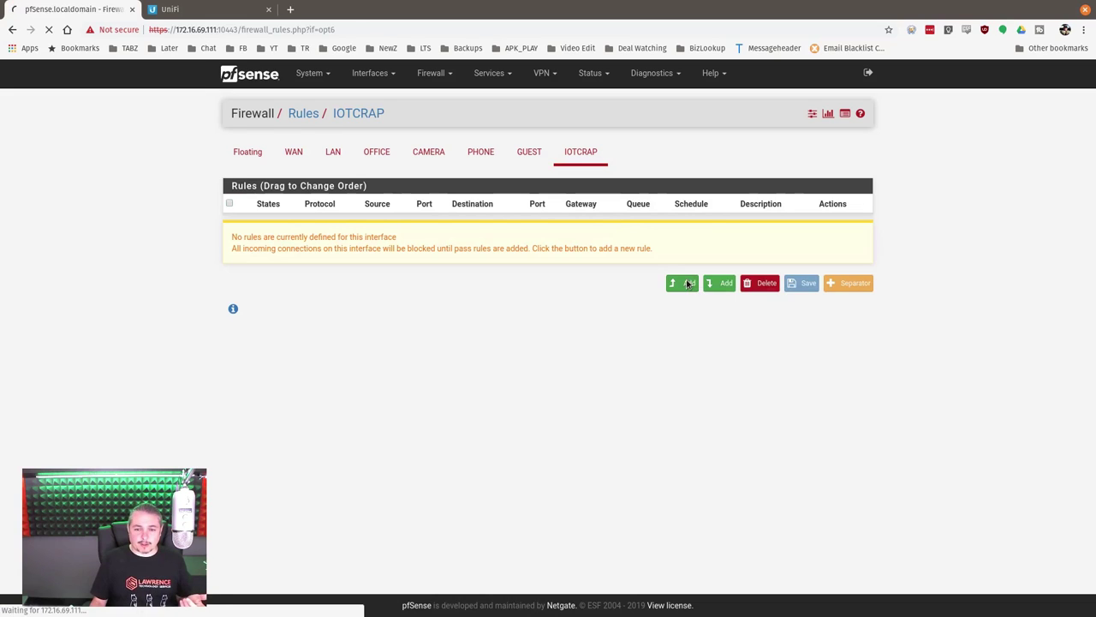
click(384, 355)
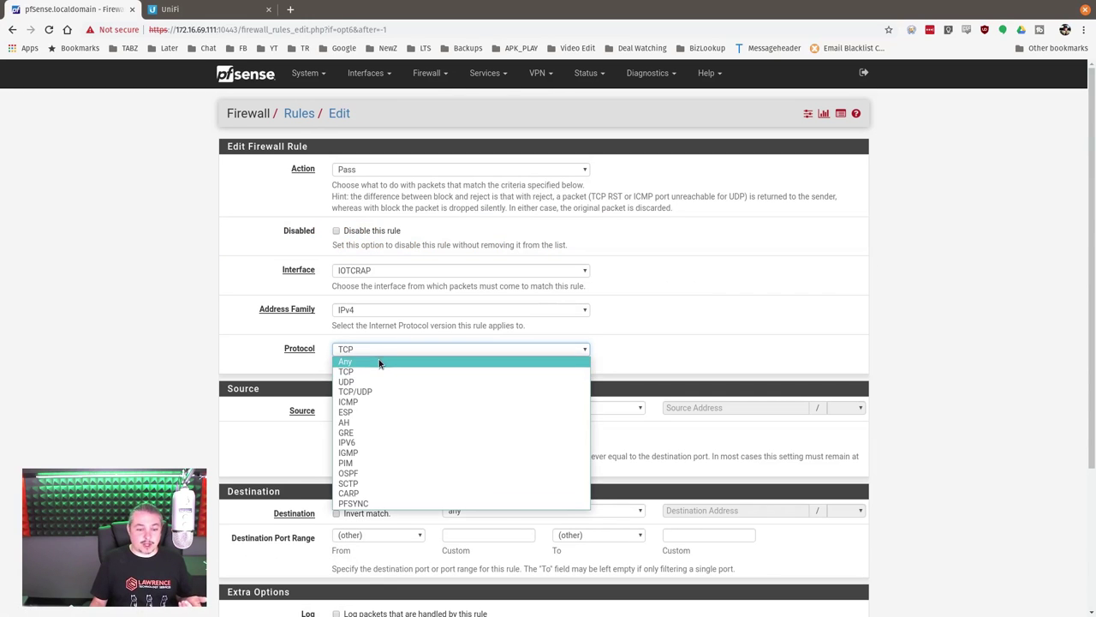
click(382, 361)
scroll(383, 347, down, 1)
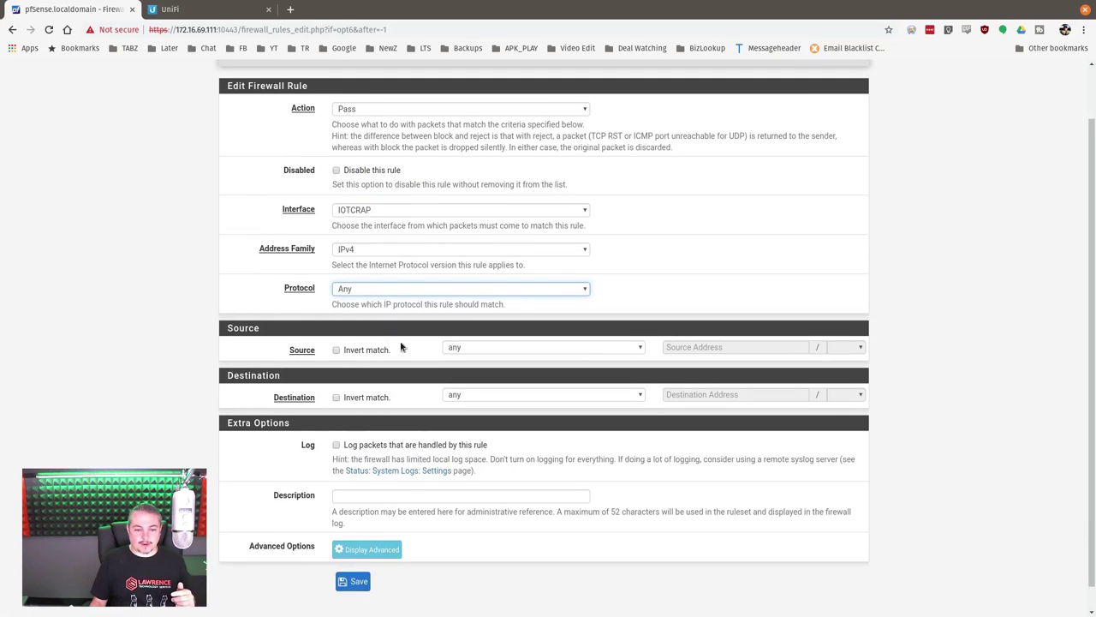
click(465, 347)
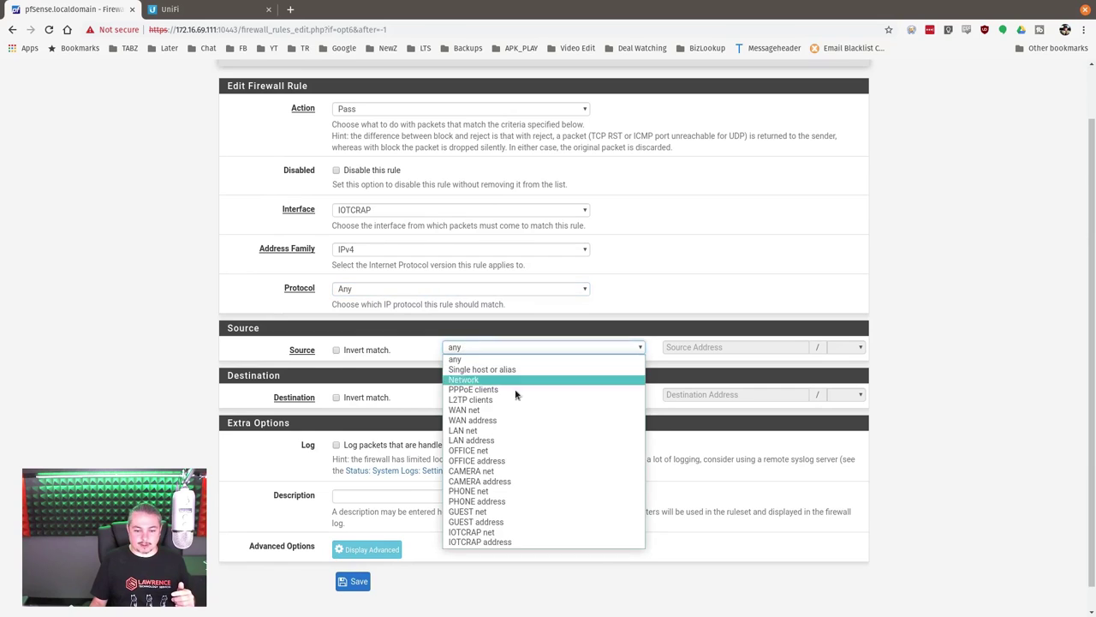
click(527, 534)
Step: Set the rule's destination to an inverted match of the PrivateNetworks alias
click(374, 401)
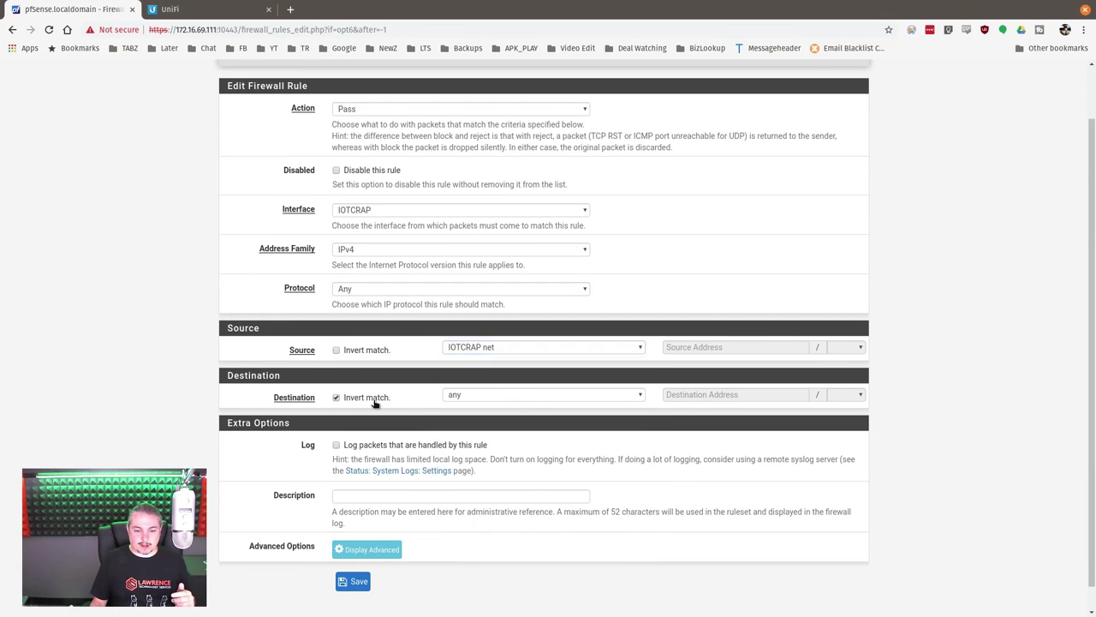
click(454, 395)
click(483, 423)
click(748, 393)
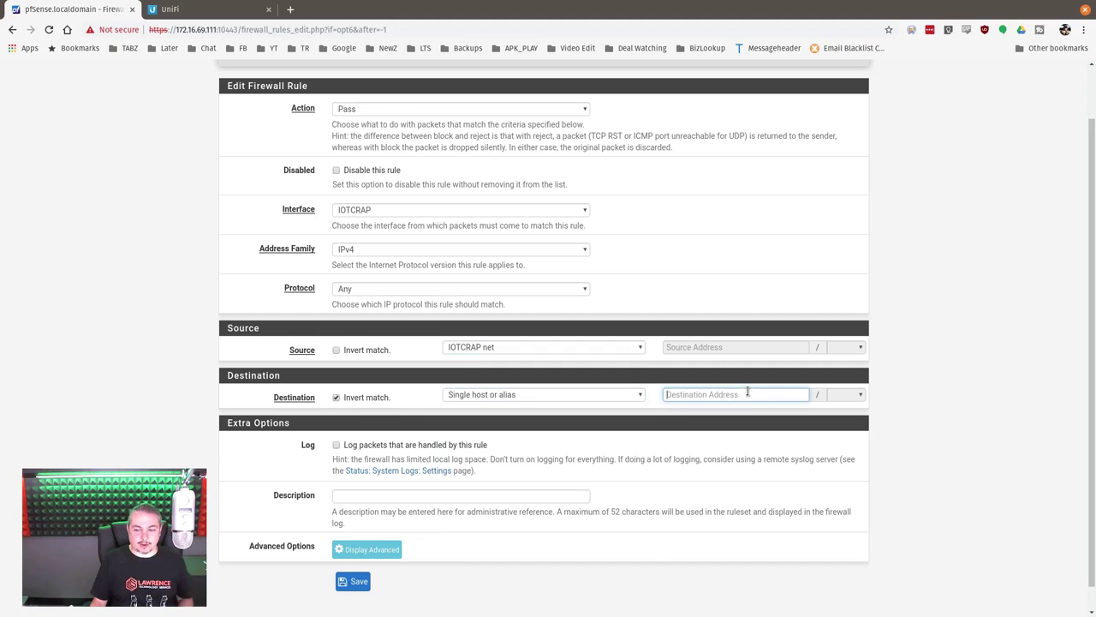
text(1)
key(BackSpace)
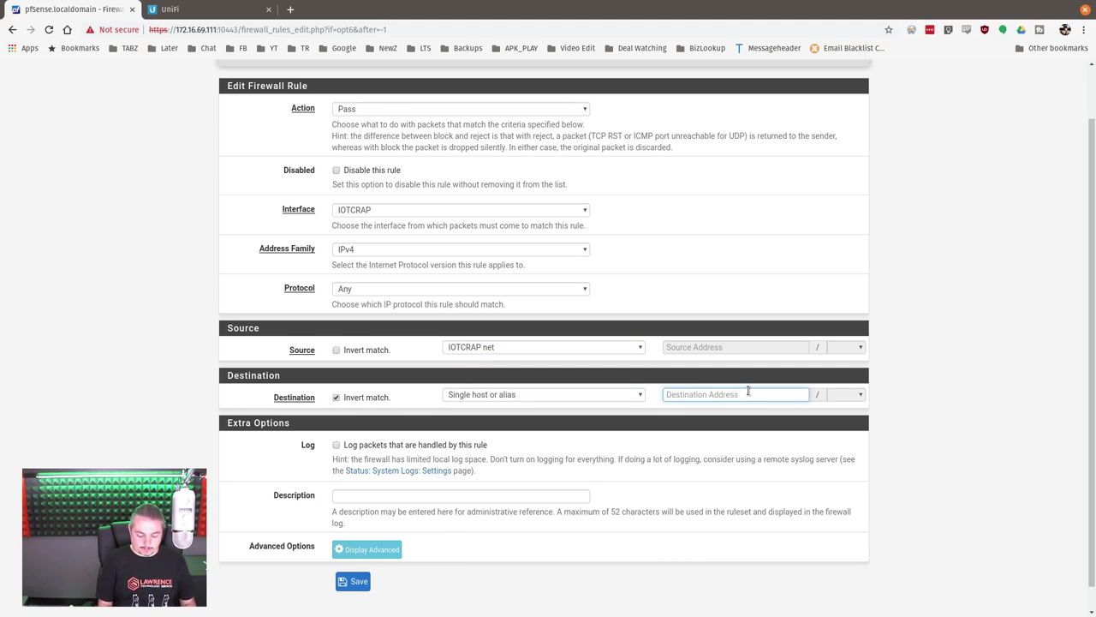
text(Pf)
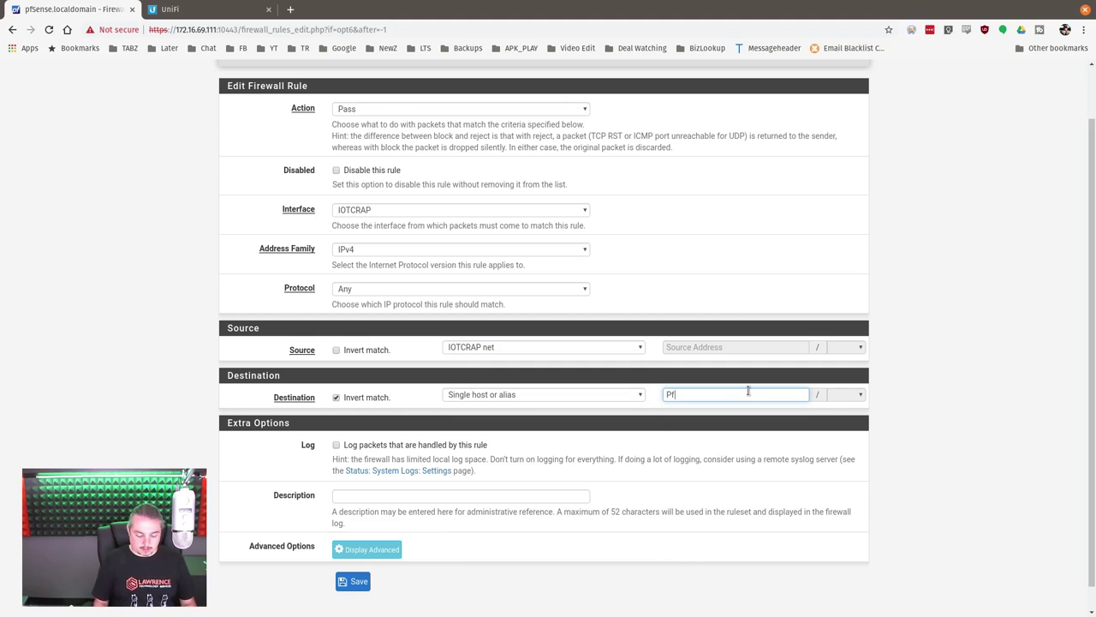
text(iv)
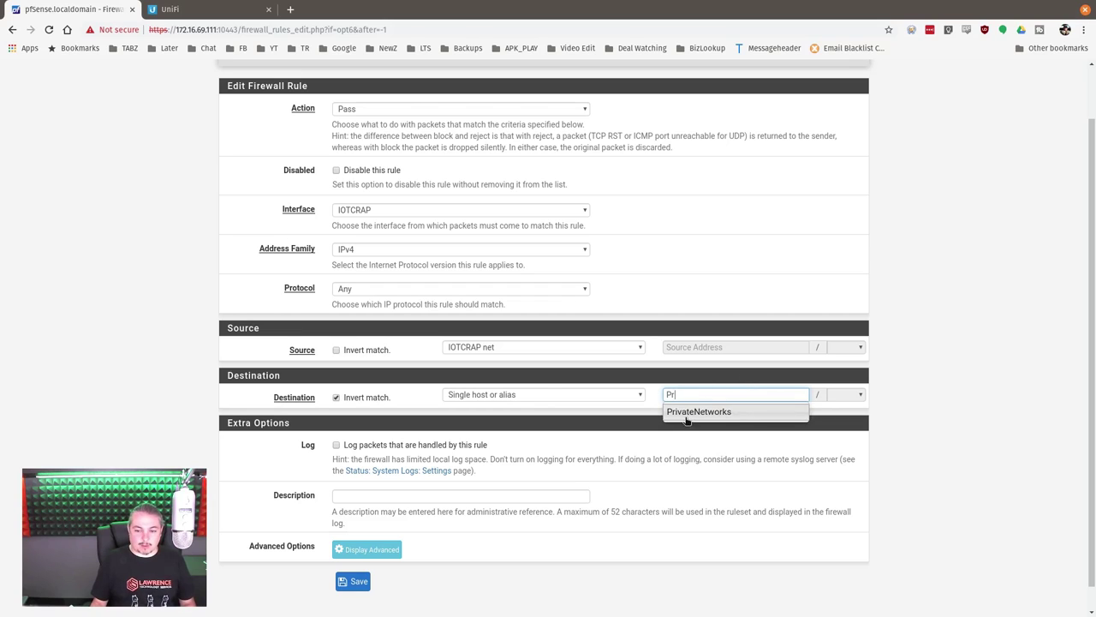
click(688, 418)
Step: Describe the rule as "Allow Internet block private", save it and apply the firewall changes
click(442, 497)
text(ALlow)
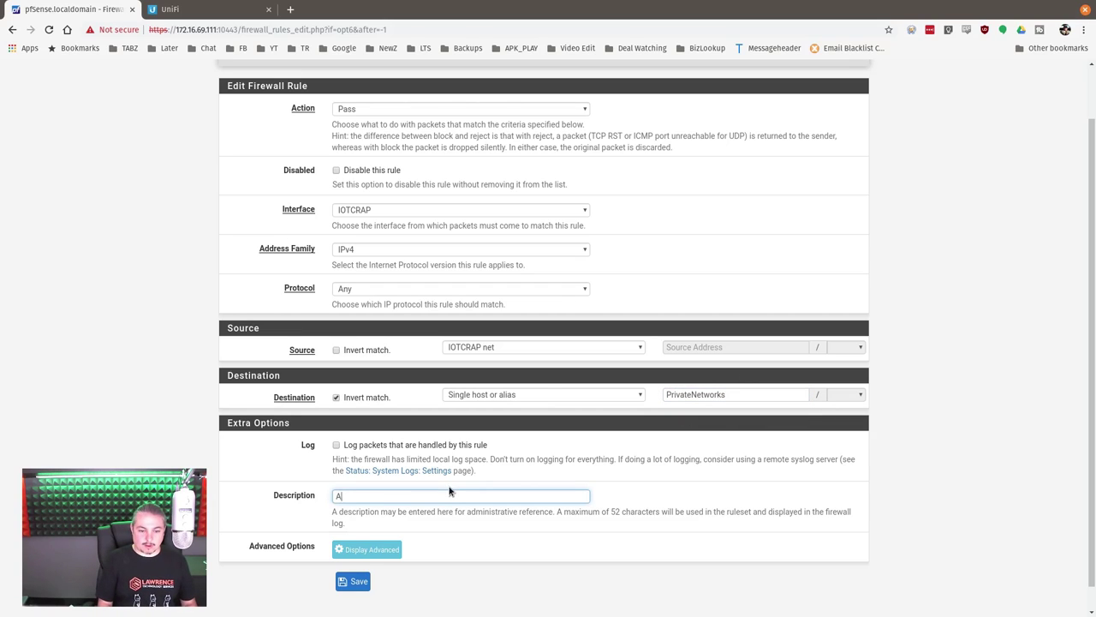
key(BackSpace)
key(BackSpace)
key(BackSpace)
key(BackSpace)
key(BackSpace)
text(Al)
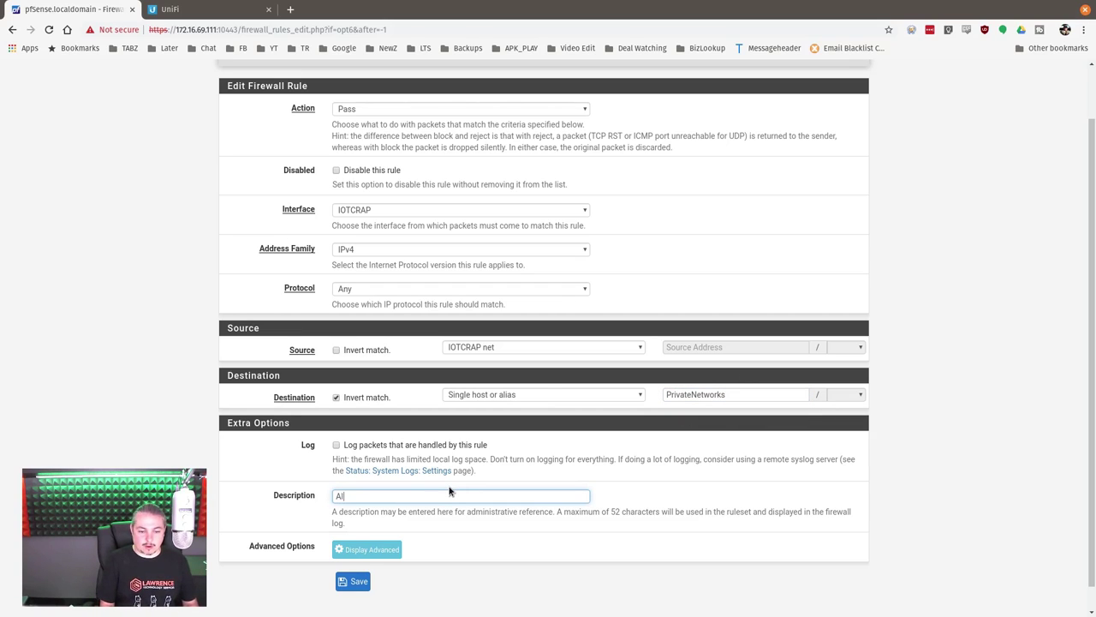
text(low Internet bl)
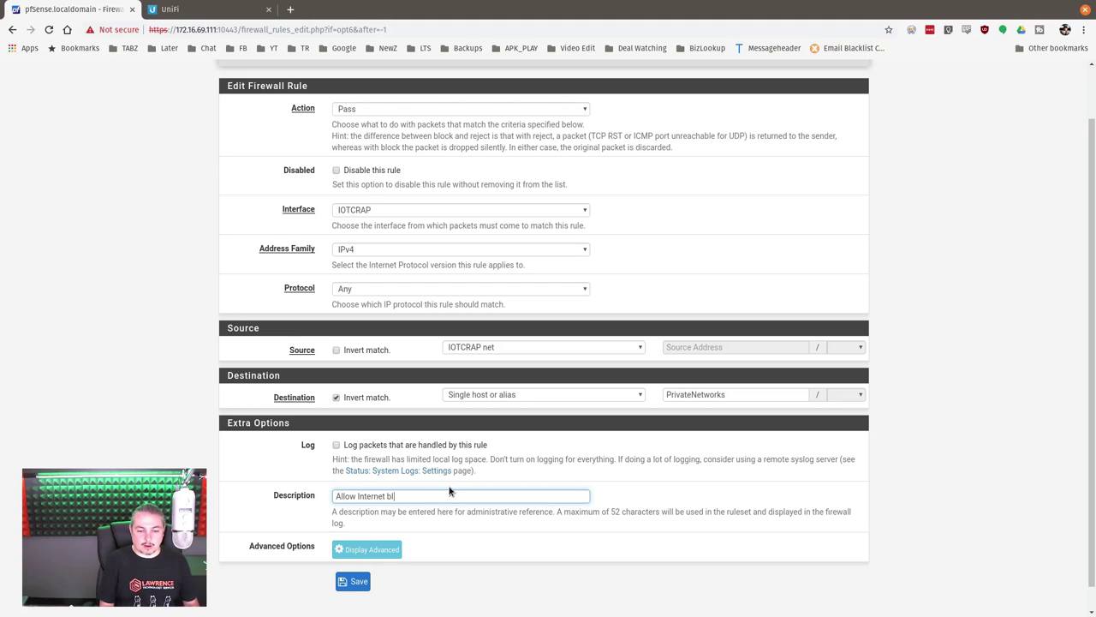
text(ock private)
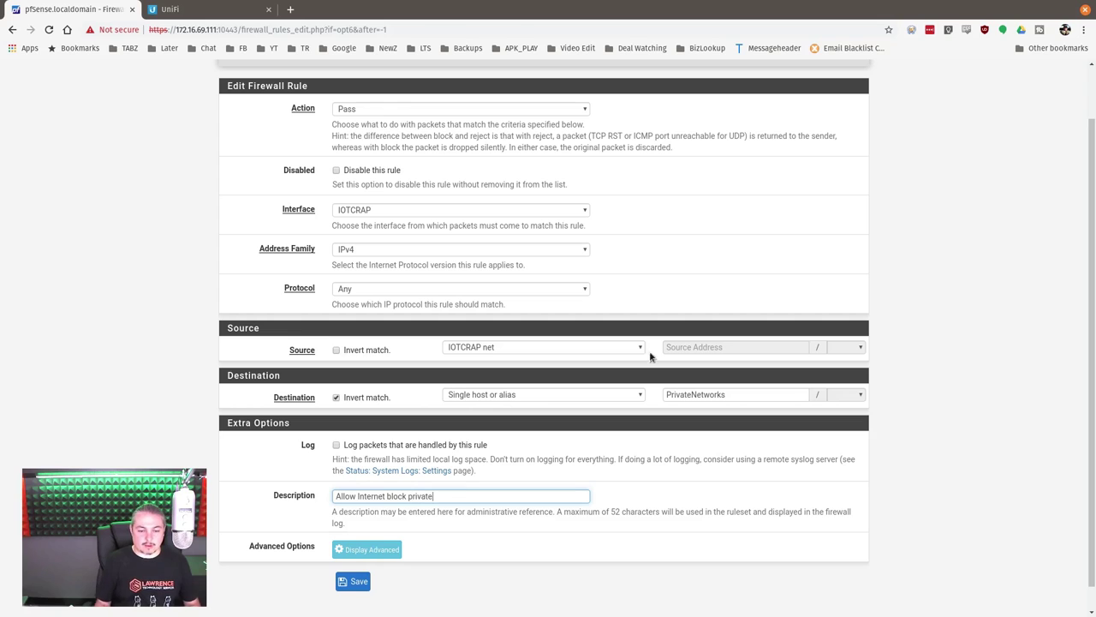
click(352, 581)
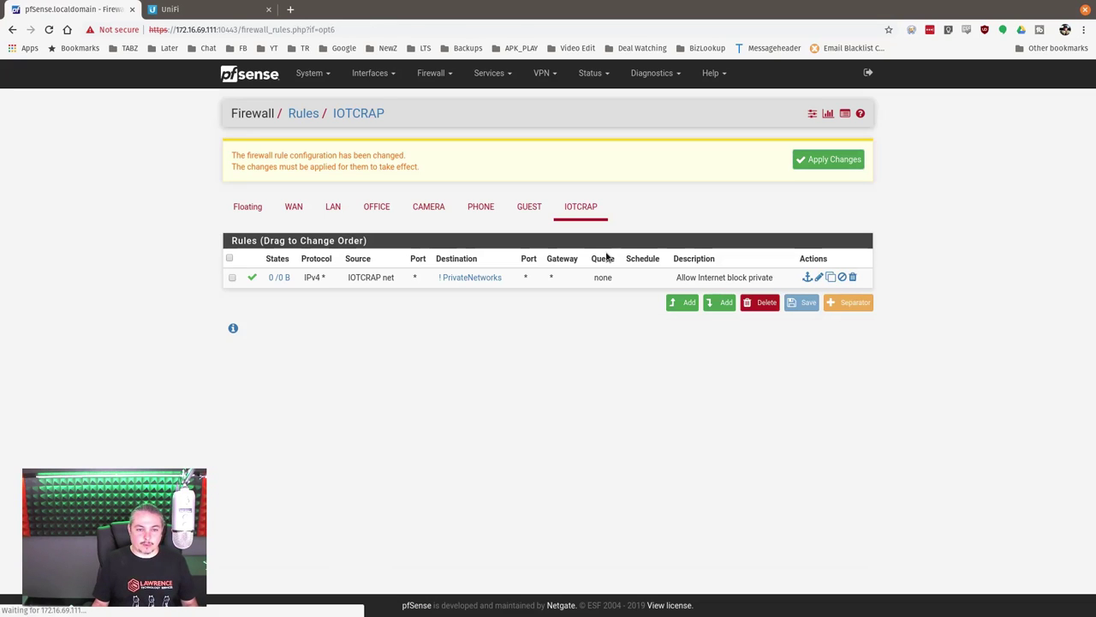
mouse_move(491, 281)
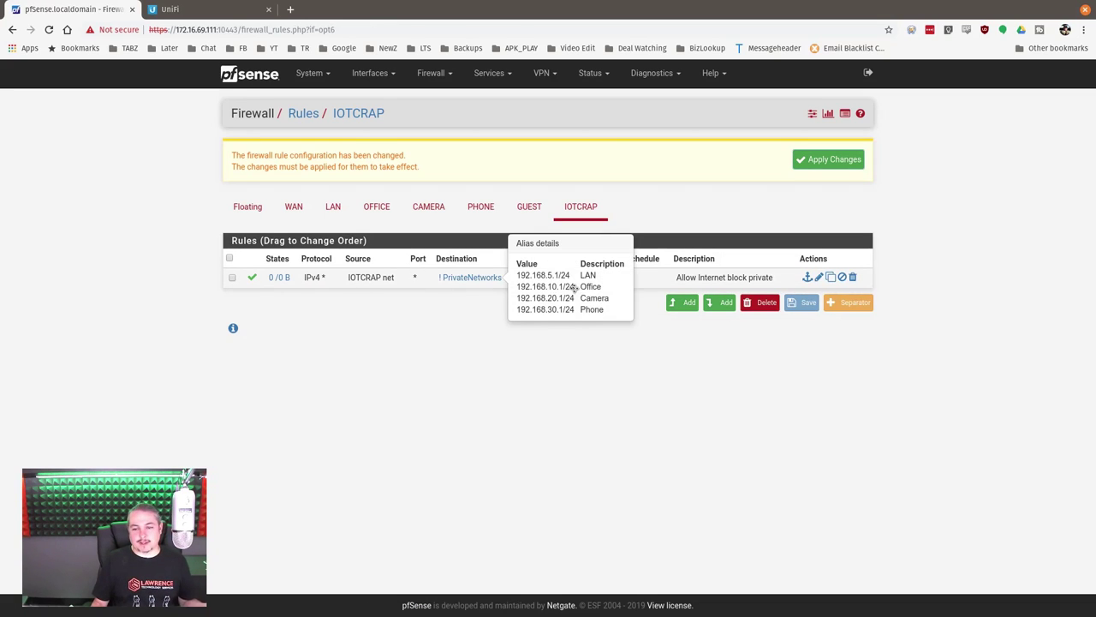
click(844, 163)
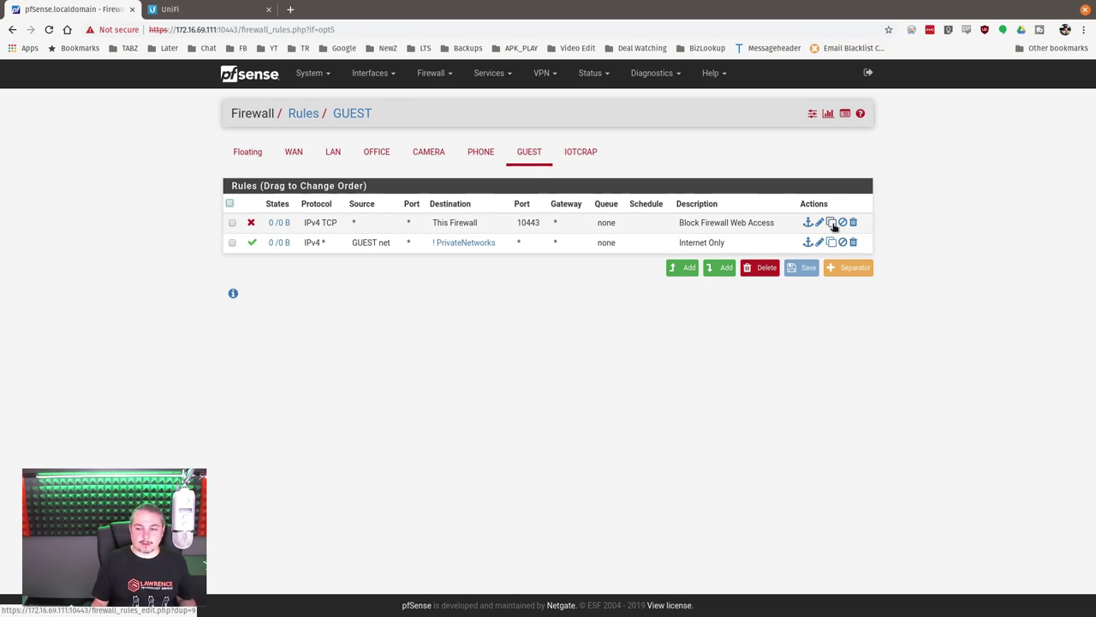
Step: Duplicate the GUEST rule Block Firewall Web Access and assign the copy to the IOTCRAP interface
click(830, 223)
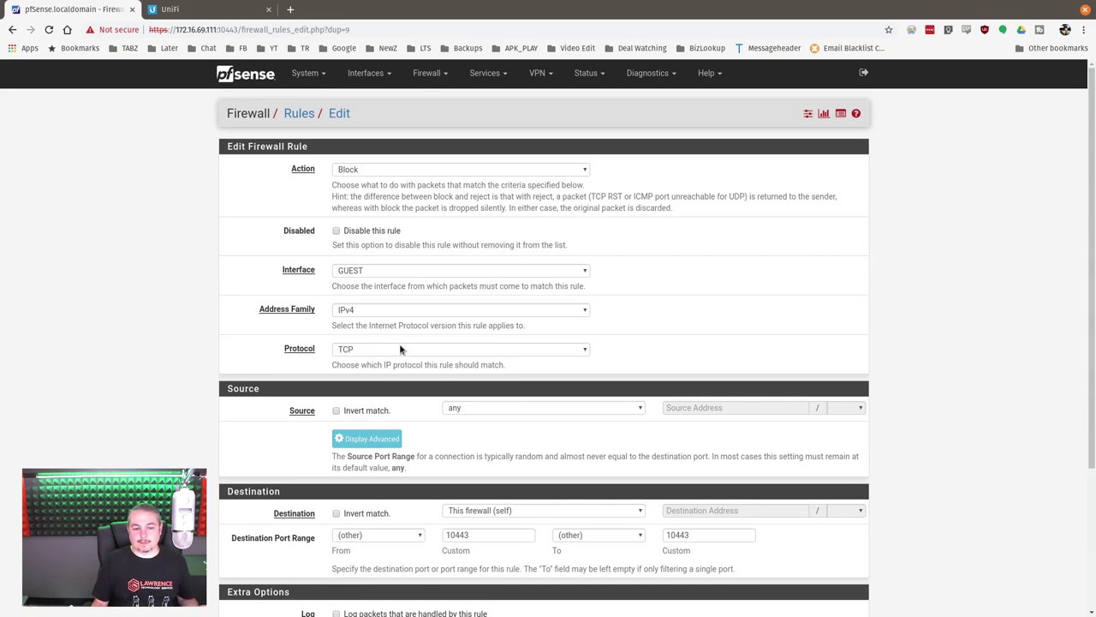
scroll(517, 396, down, 3)
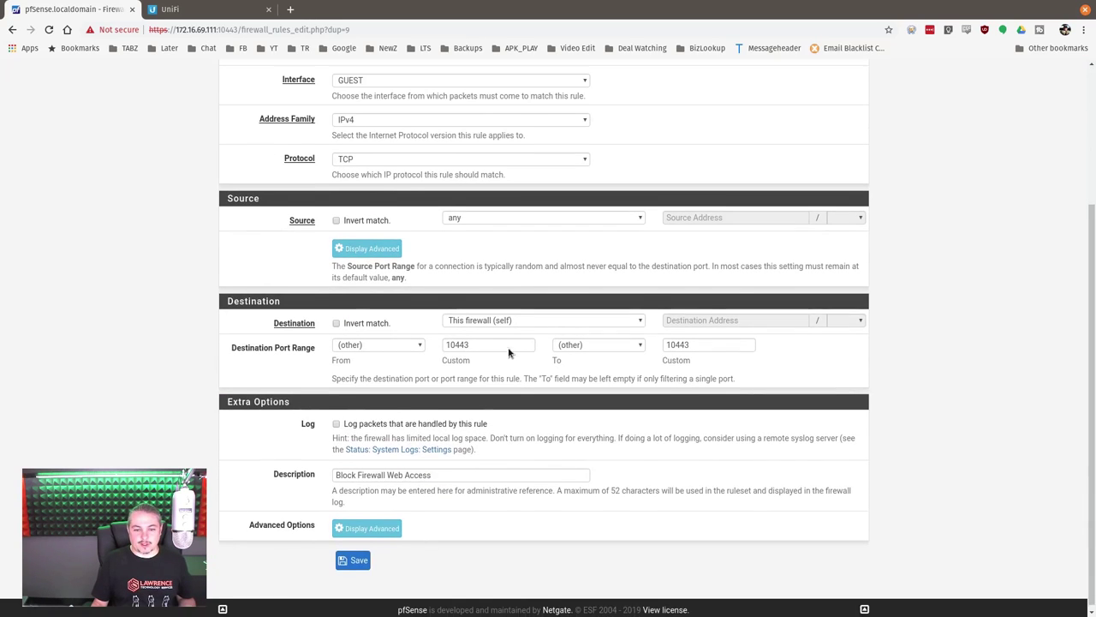
scroll(472, 238, up, 2)
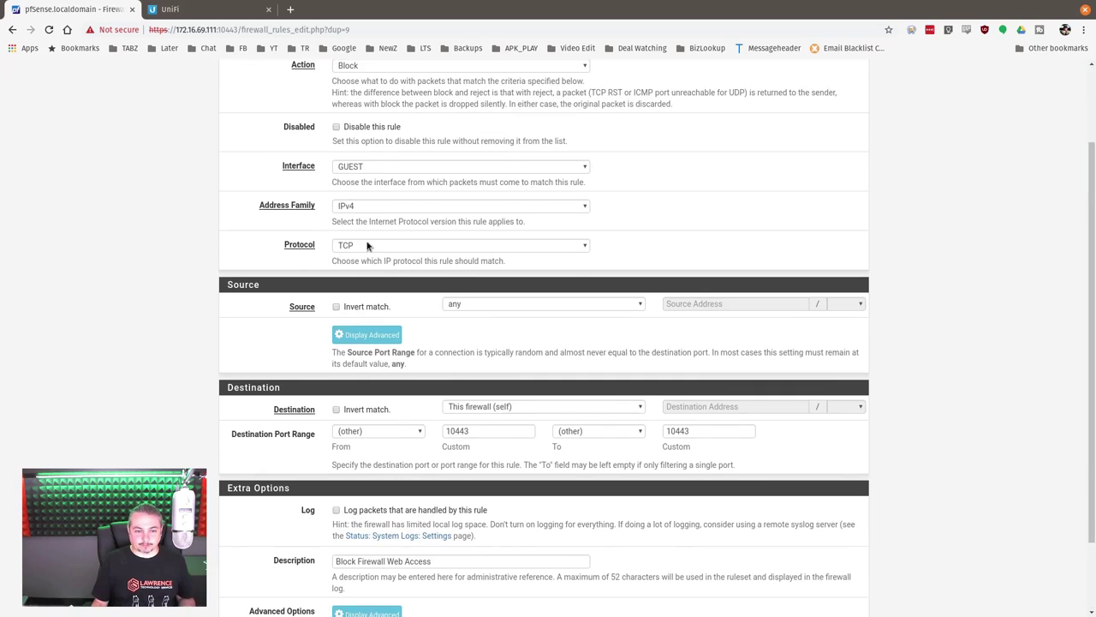
click(375, 170)
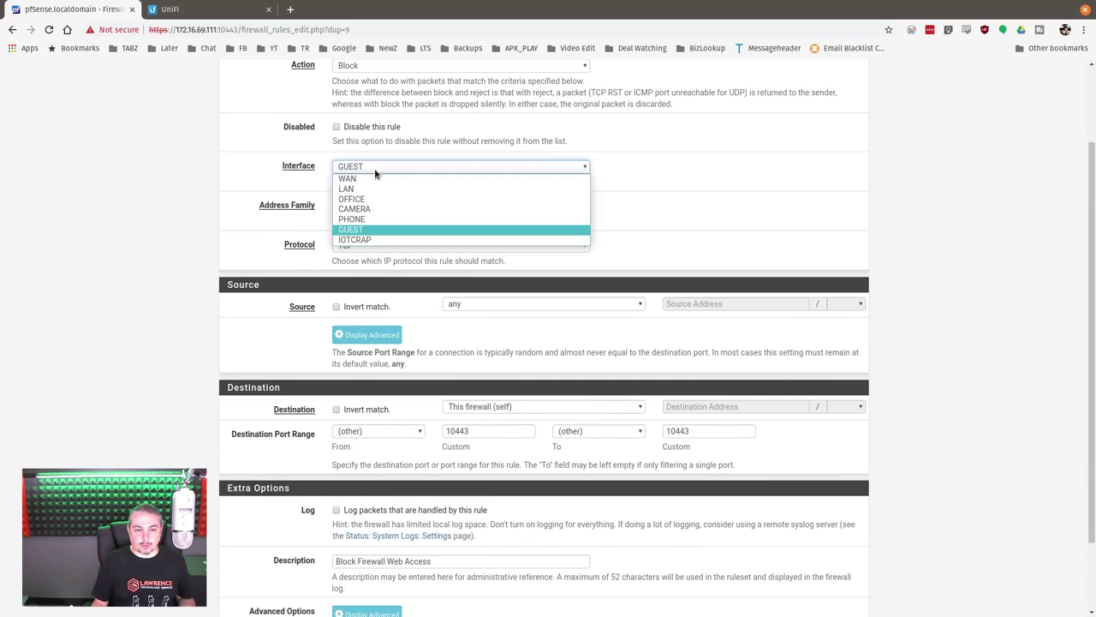
click(356, 240)
Step: Set the copied block rule's source to IOTCRAP net, save it and apply the firewall changes
click(478, 306)
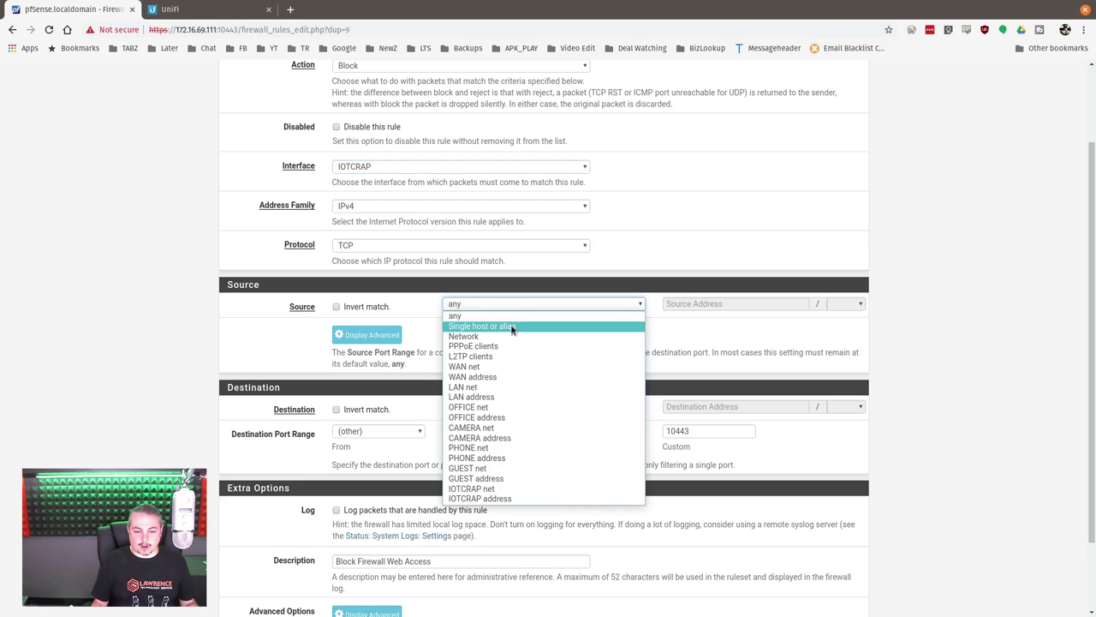
click(509, 488)
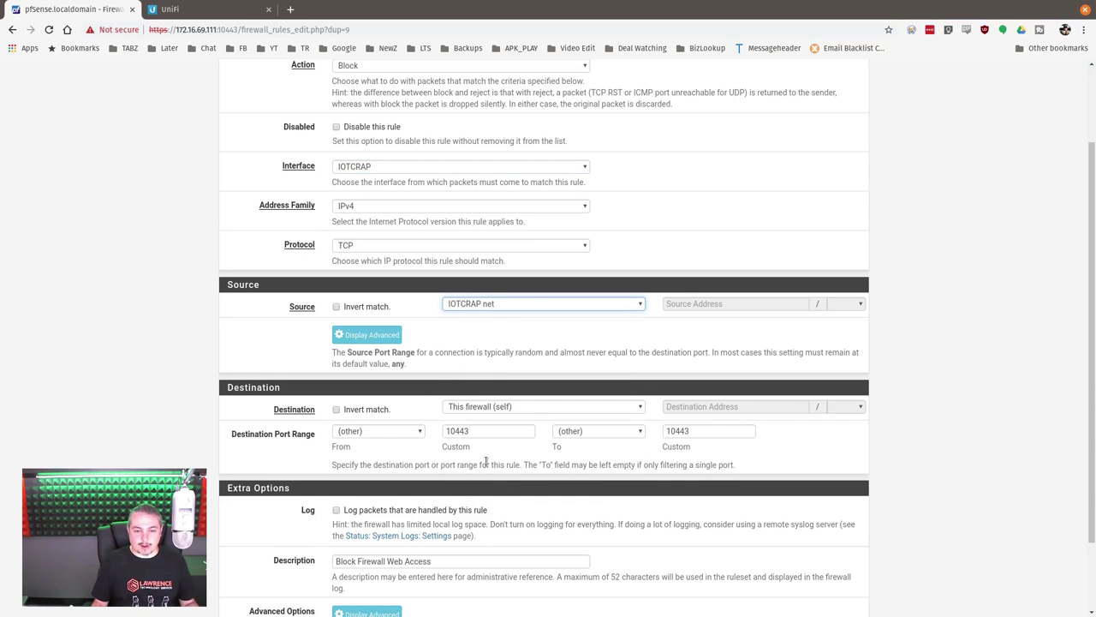
scroll(486, 463, down, 2)
click(364, 556)
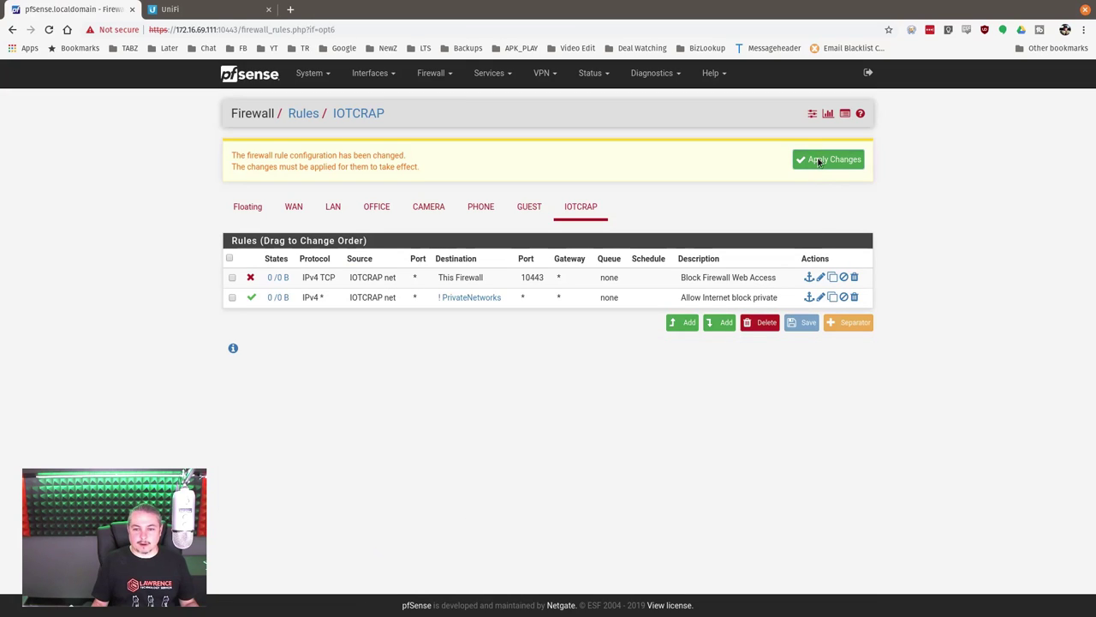
click(818, 161)
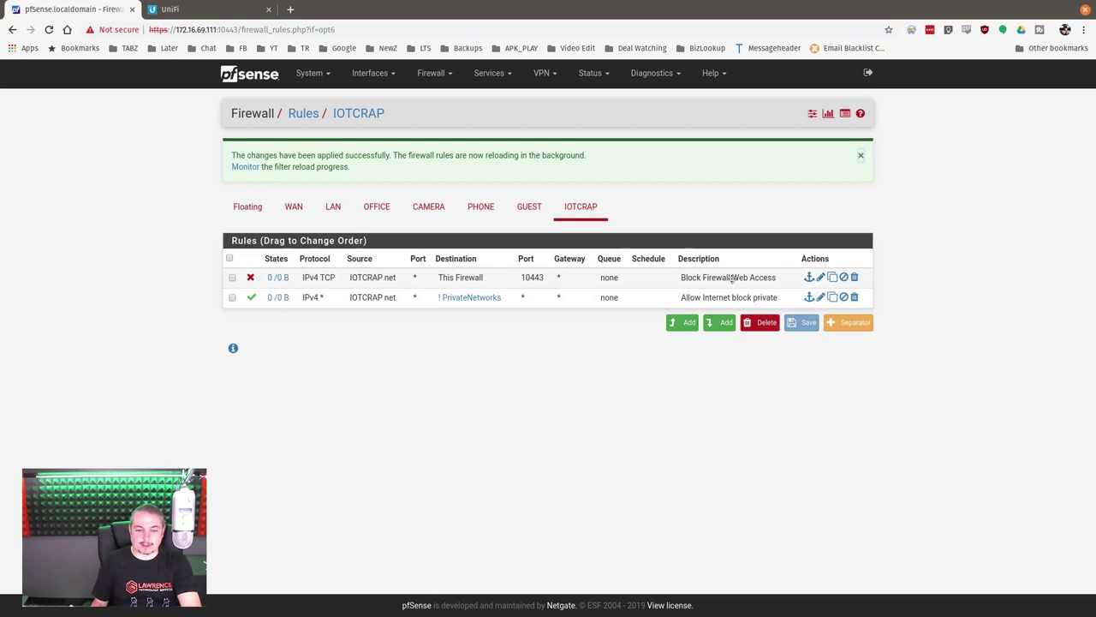
Step: Compare the IOTCRAP rules with those of the GUEST and PHONE interfaces, ending on the IOTCRAP rules
mouse_move(471, 302)
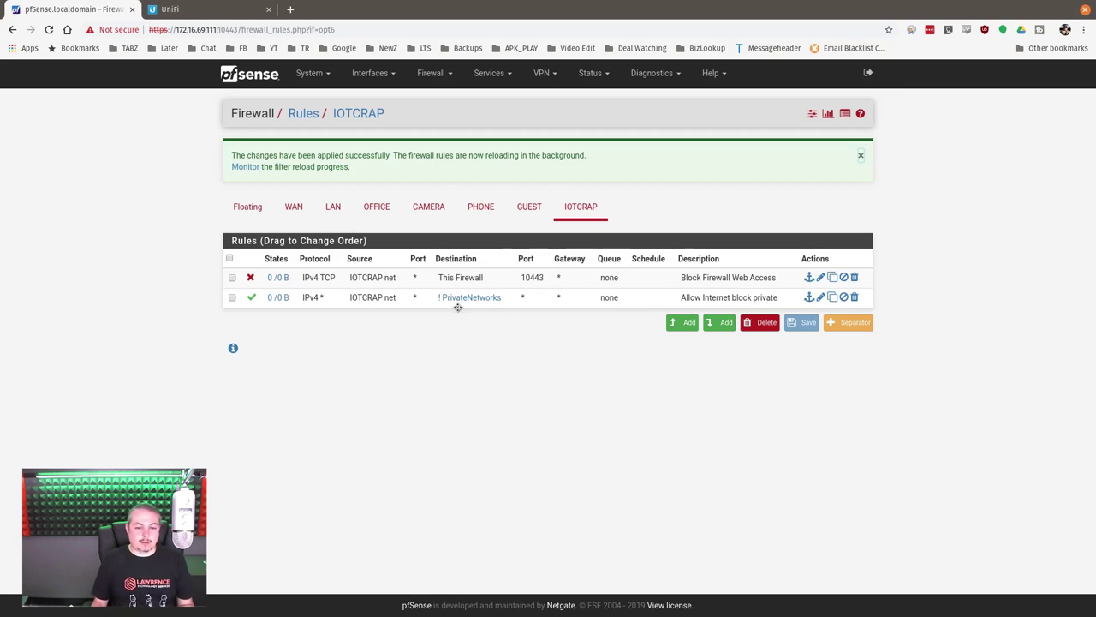
click(531, 207)
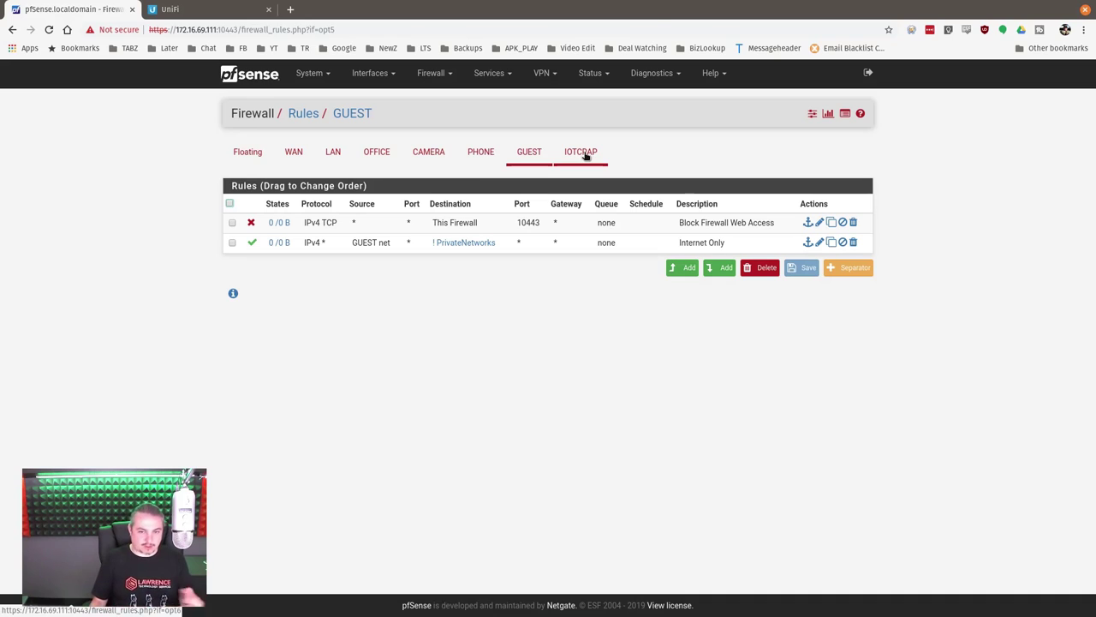
click(481, 161)
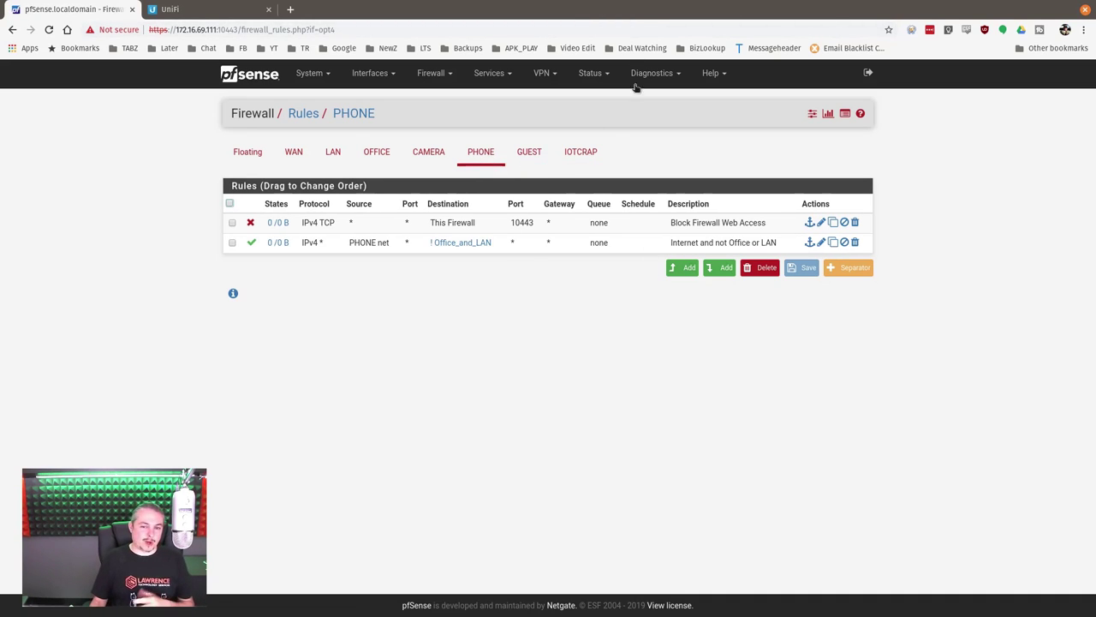
click(579, 155)
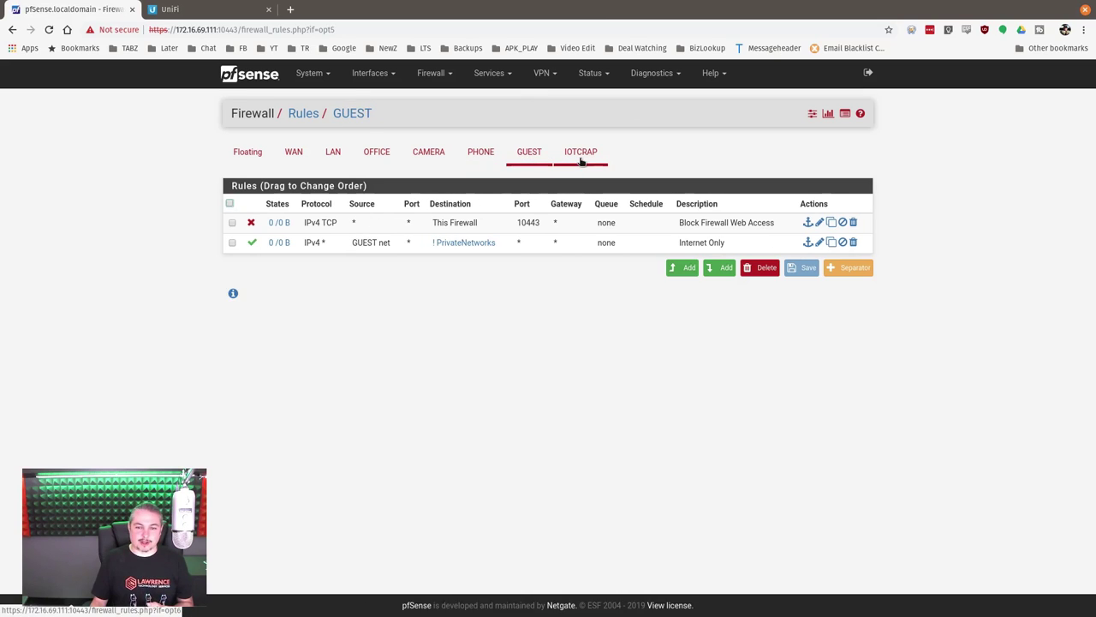
click(580, 154)
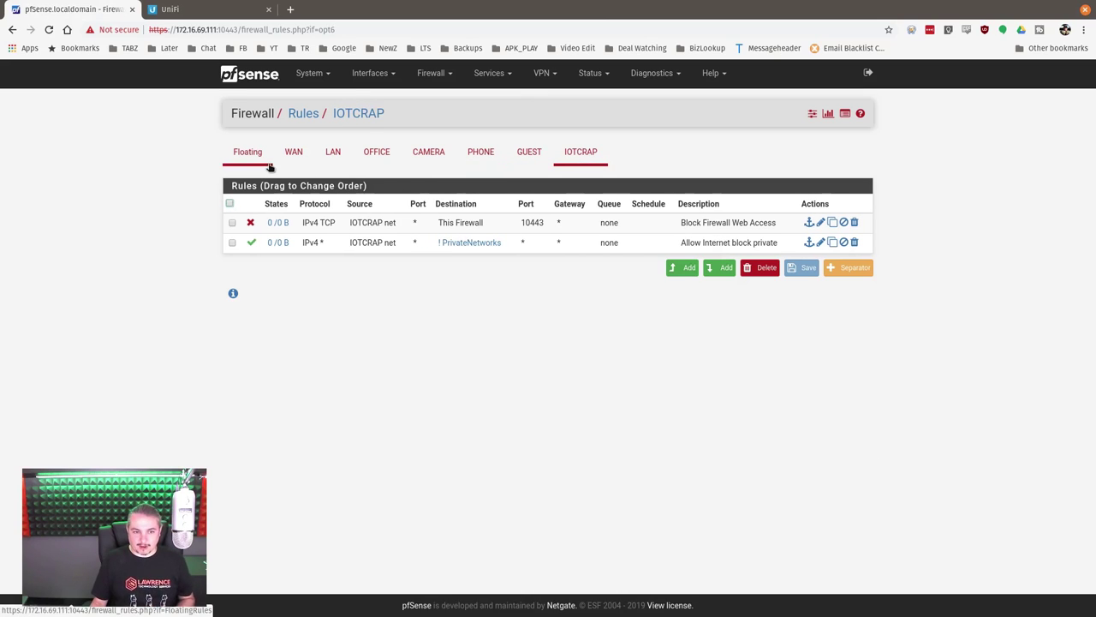
Step: Switch to the UniFi controller and check the column options of the Main 24 port PoE switch's port list, keeping the Profile column
click(189, 9)
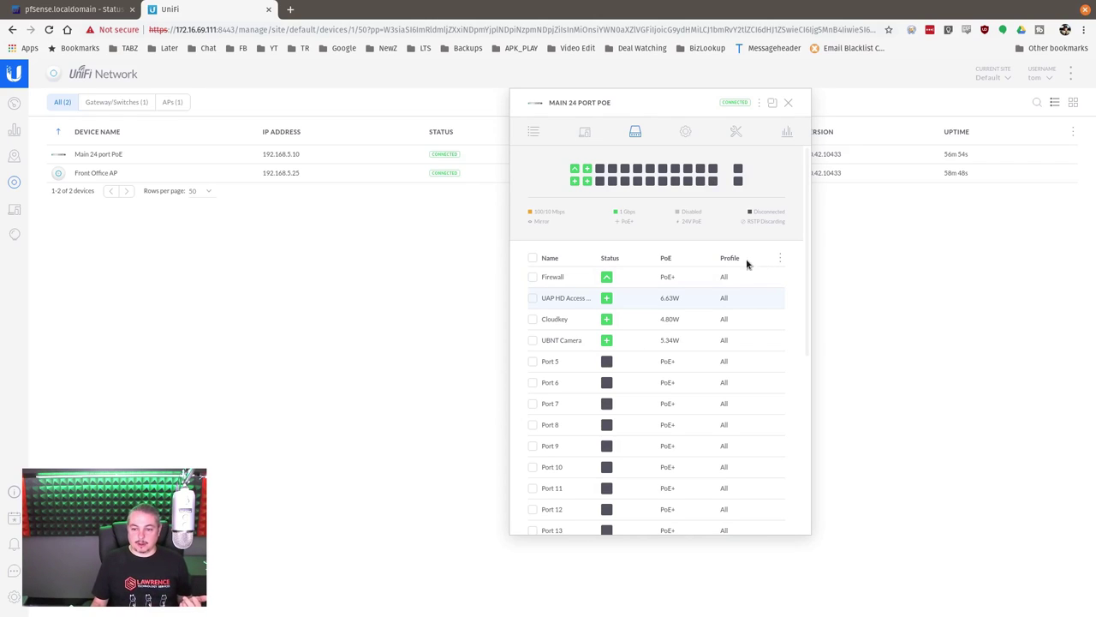
click(780, 258)
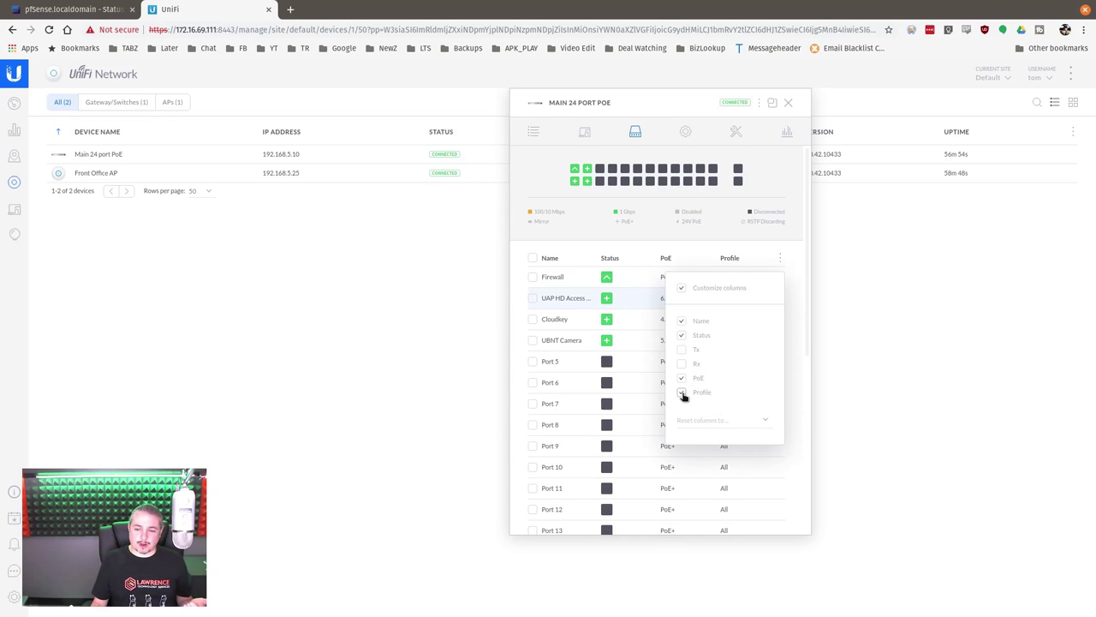
click(780, 259)
click(780, 259)
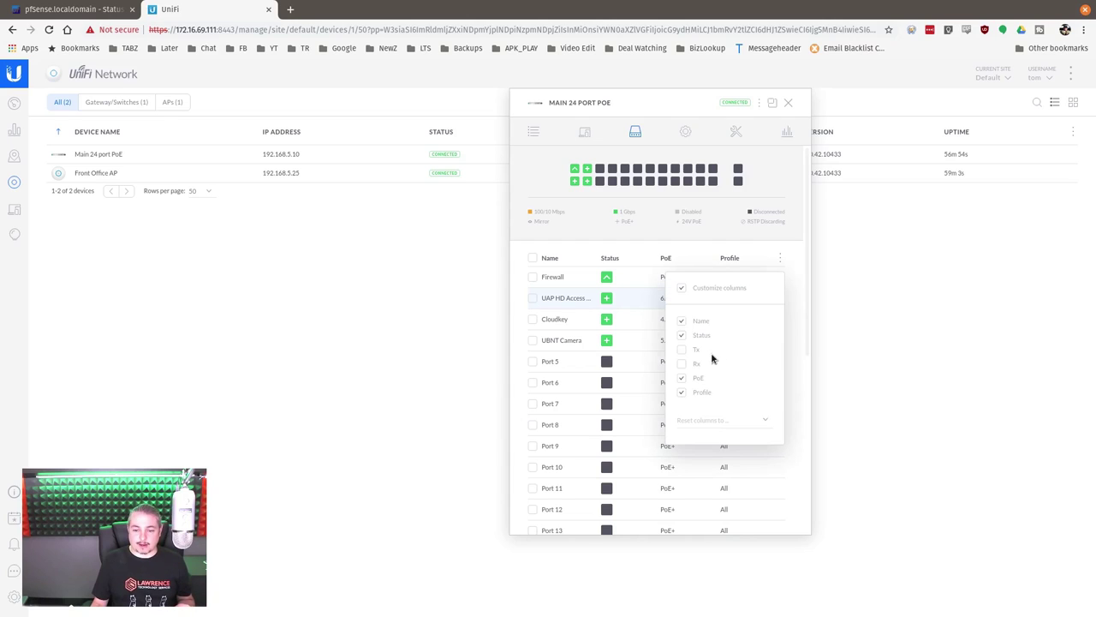
click(682, 393)
click(681, 392)
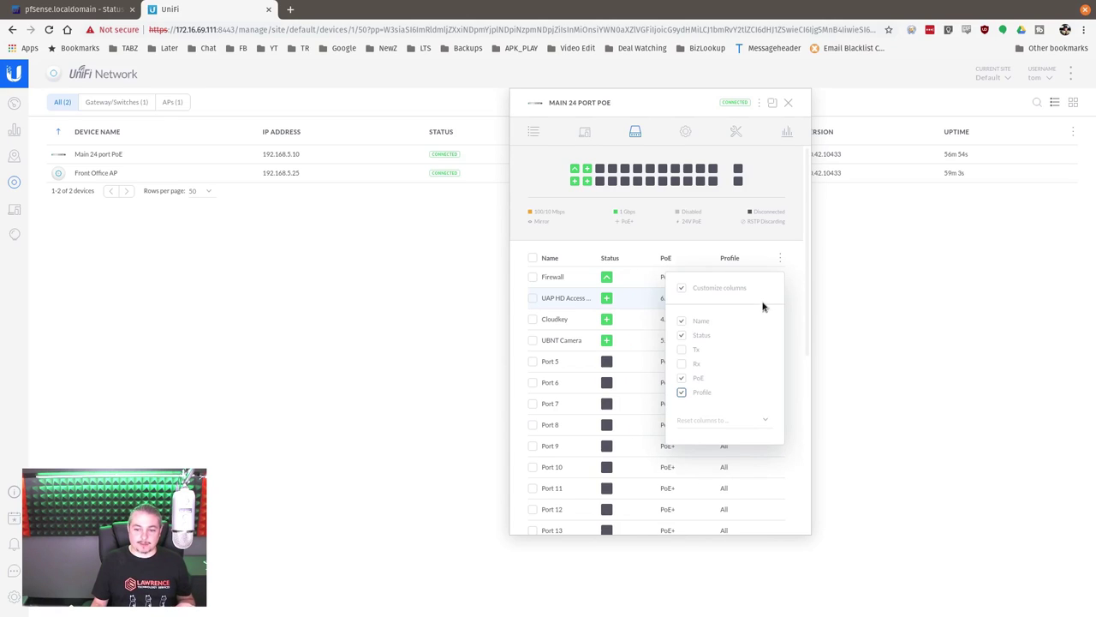
click(781, 259)
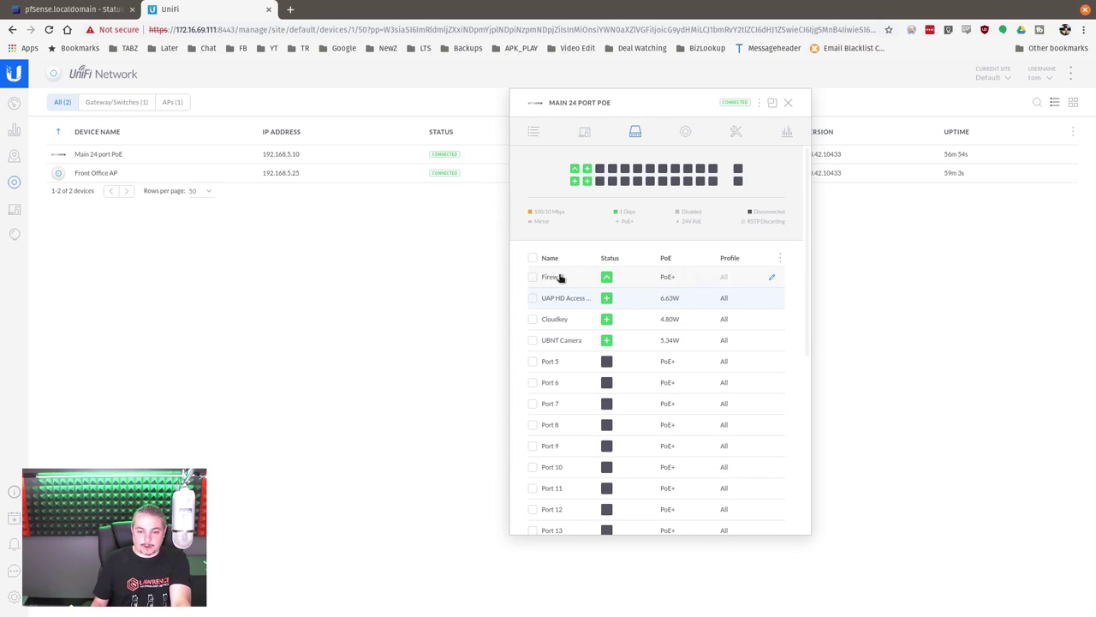
Step: Inspect the details of the switch's Firewall and UAP HD ports and the profiles available for Port 5, leaving Port 5 as it is
mouse_move(603, 282)
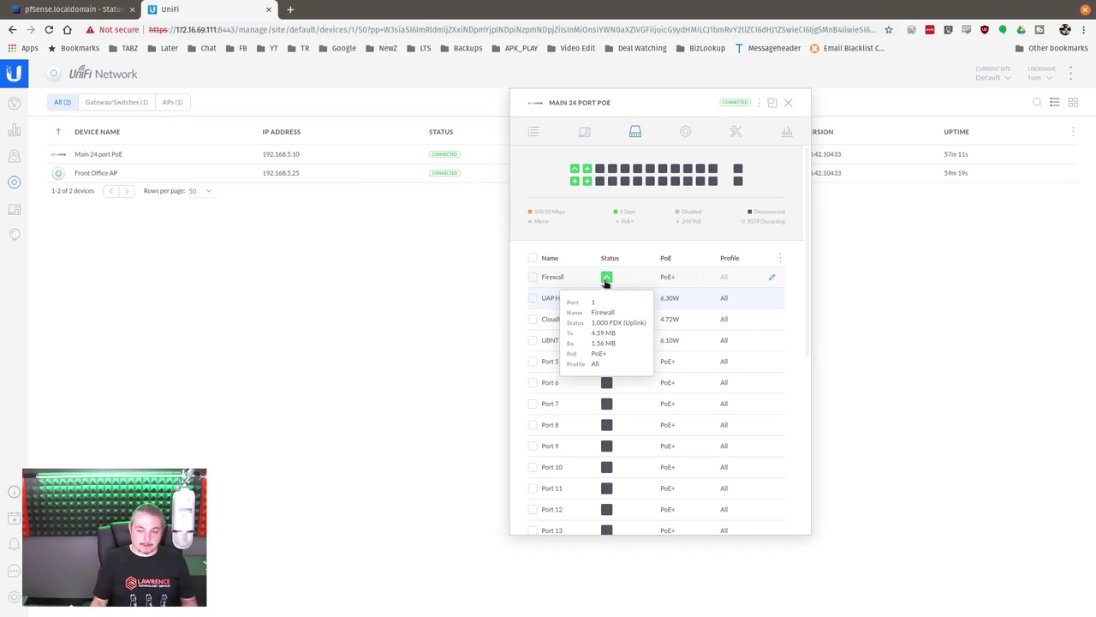
mouse_move(573, 173)
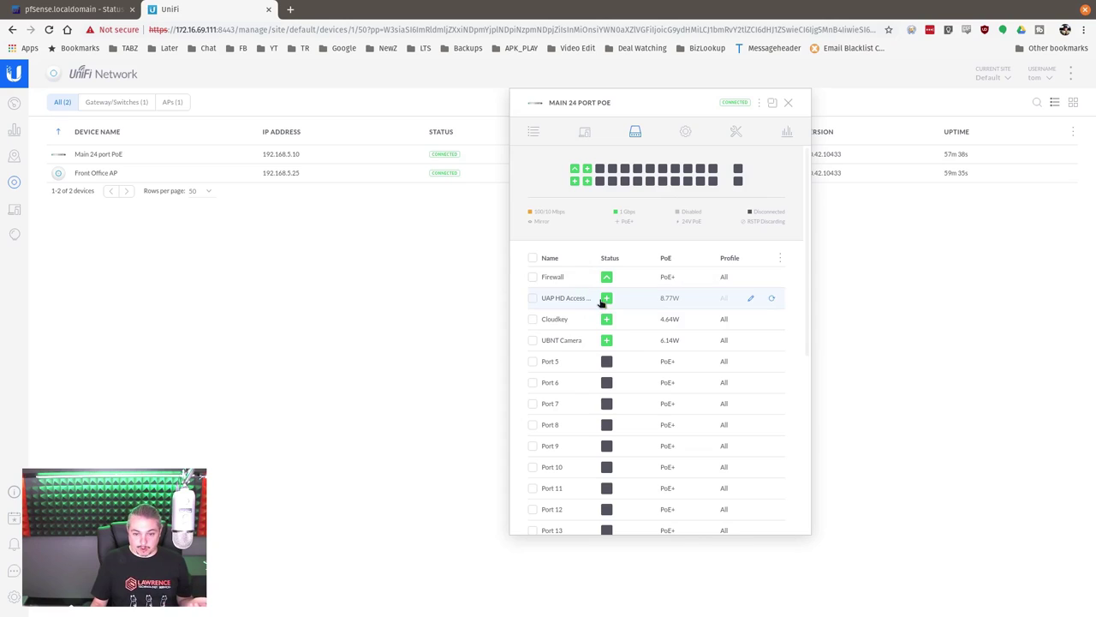
mouse_move(602, 302)
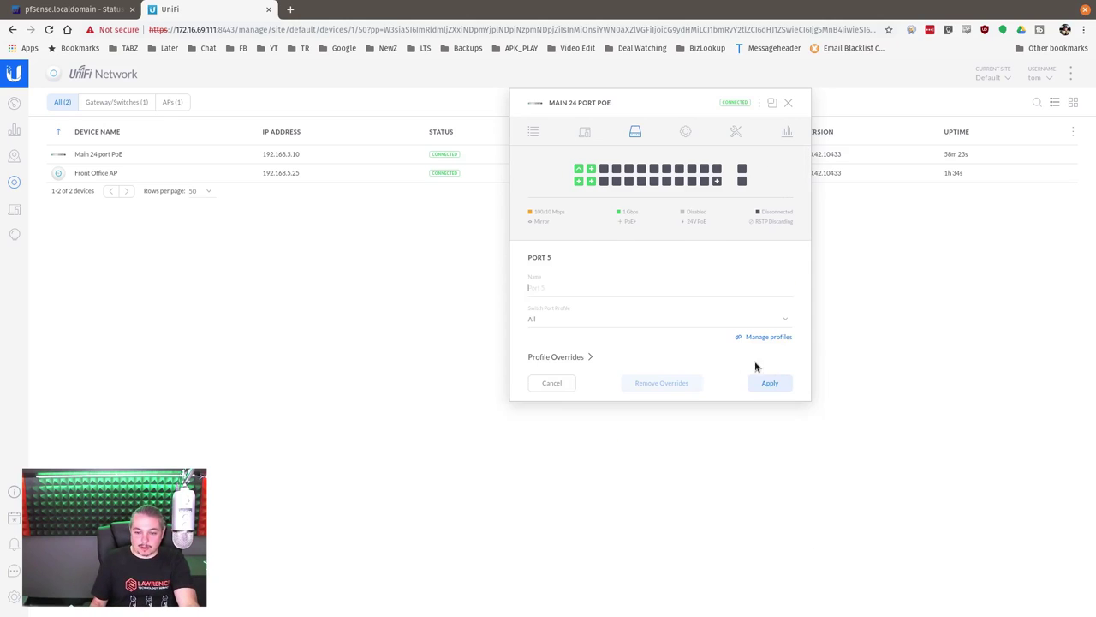
click(561, 322)
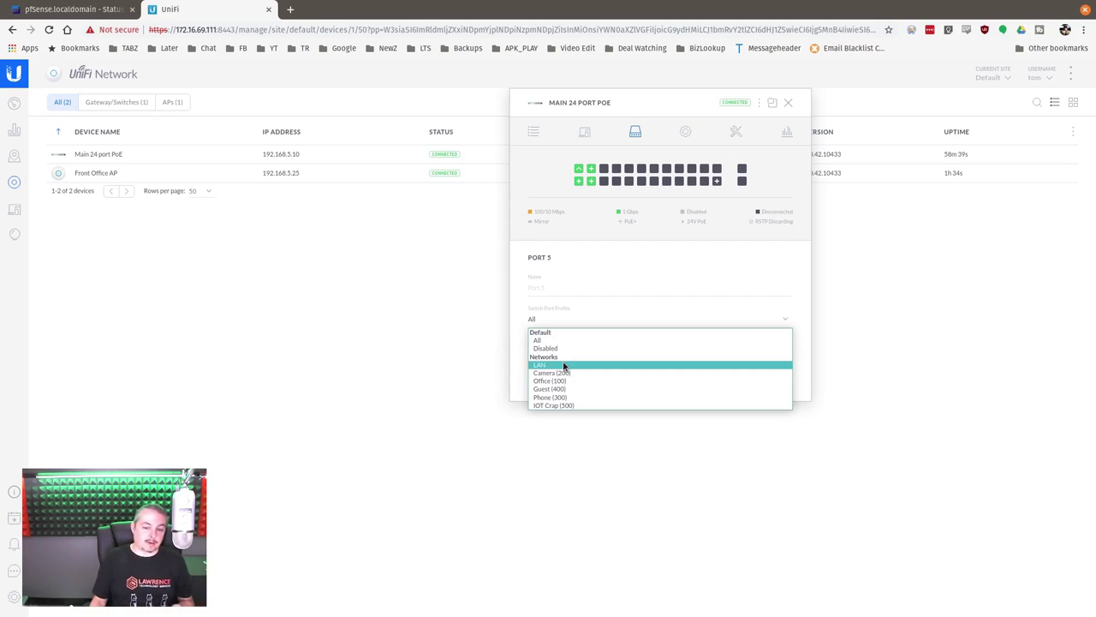
click(583, 315)
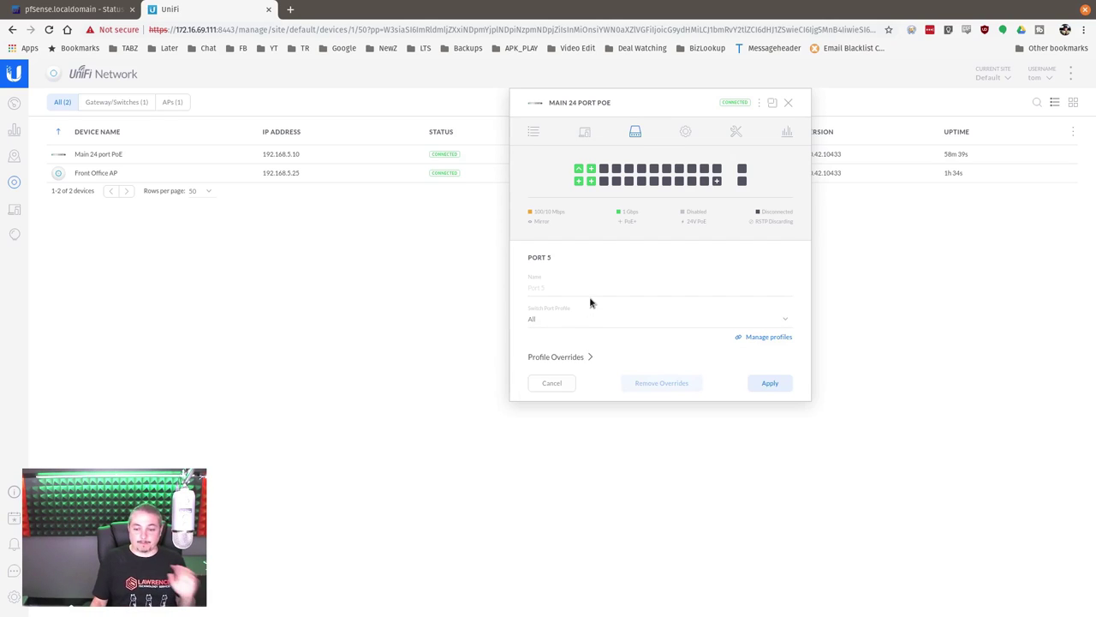
click(561, 383)
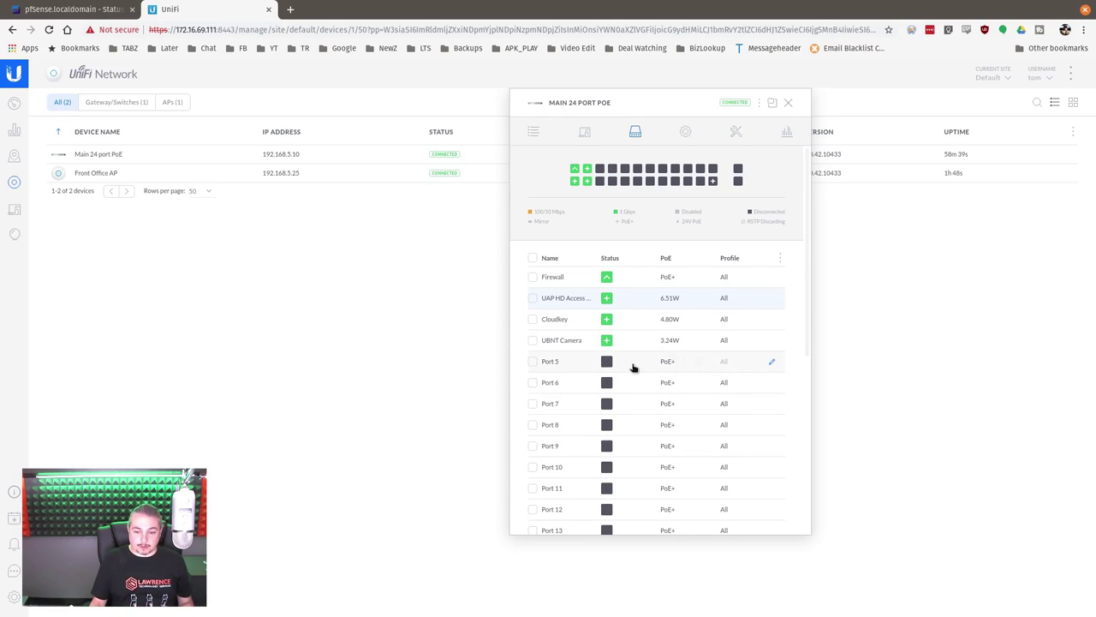
scroll(633, 367, down, 5)
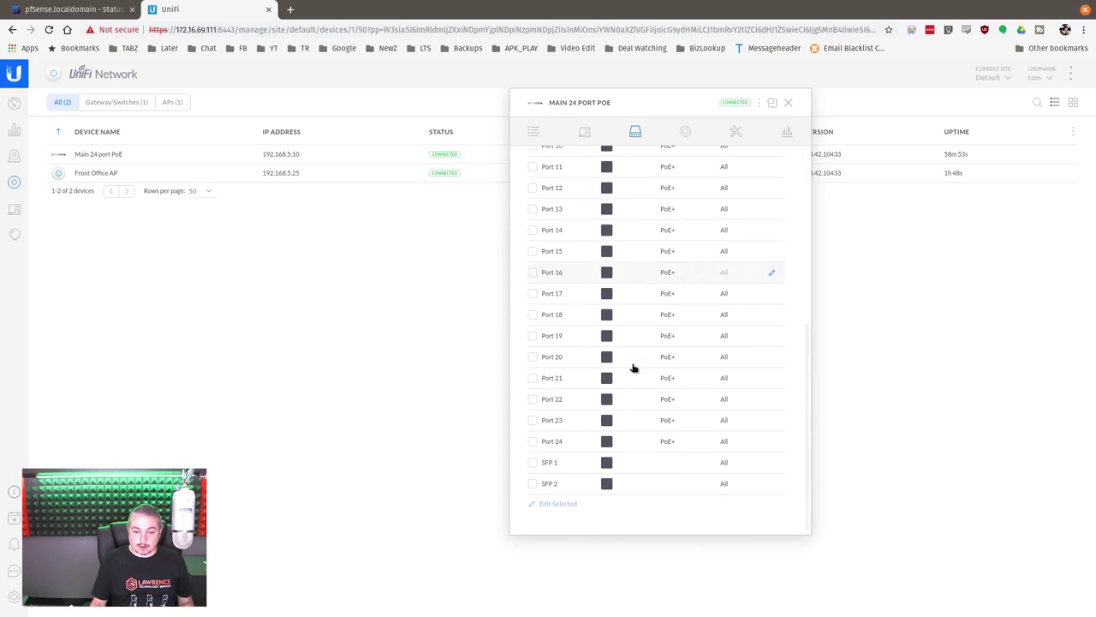
scroll(688, 357, up, 5)
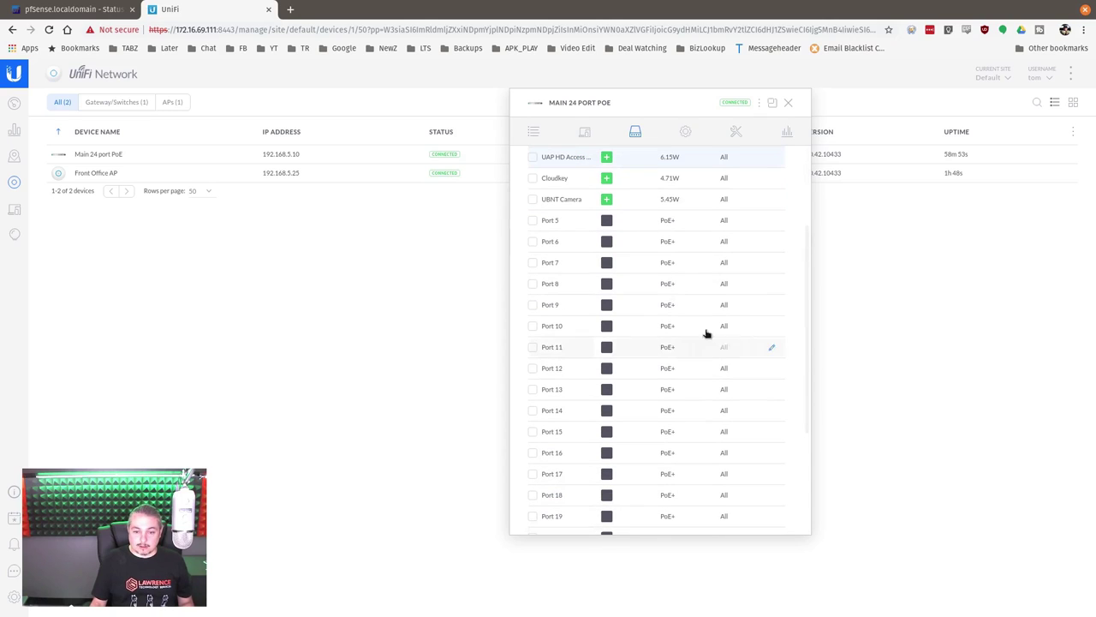
click(533, 220)
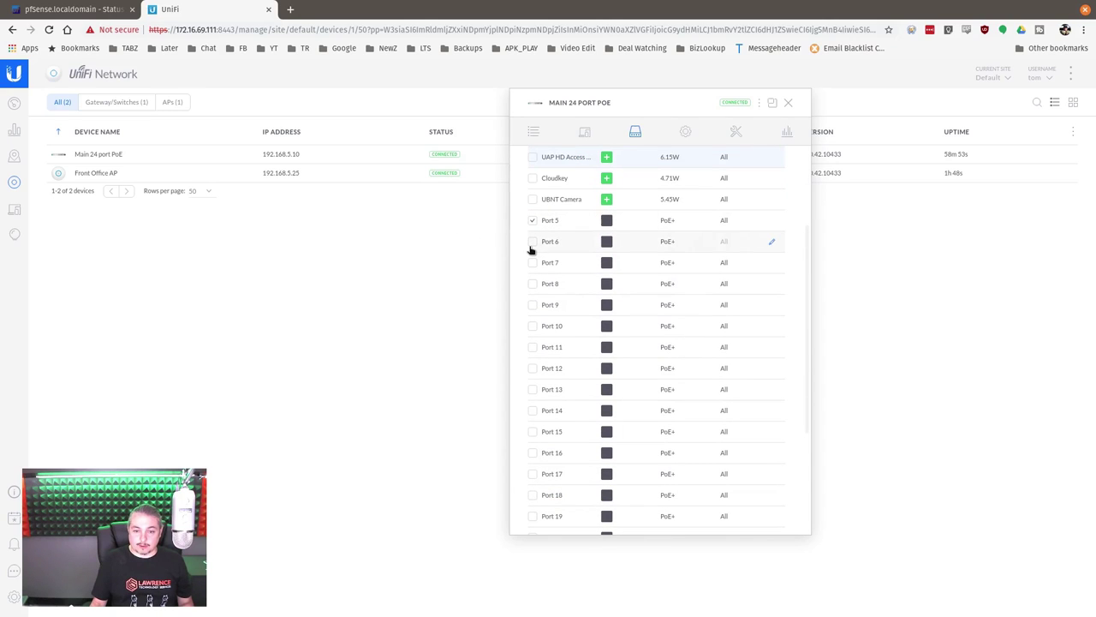
click(533, 241)
click(533, 262)
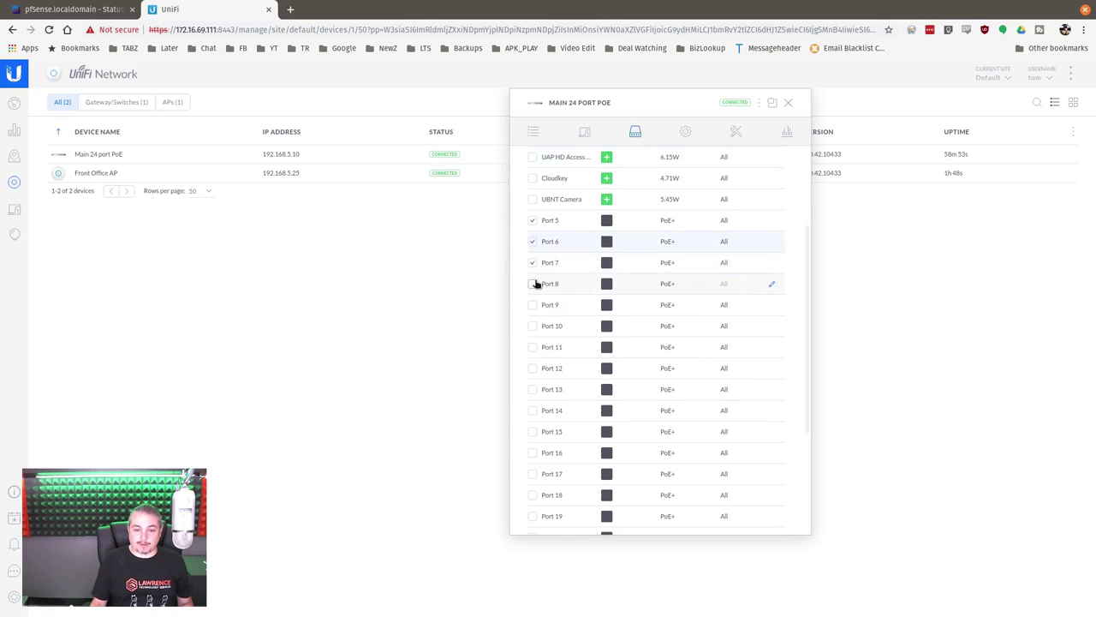
click(532, 284)
scroll(539, 244, up, 3)
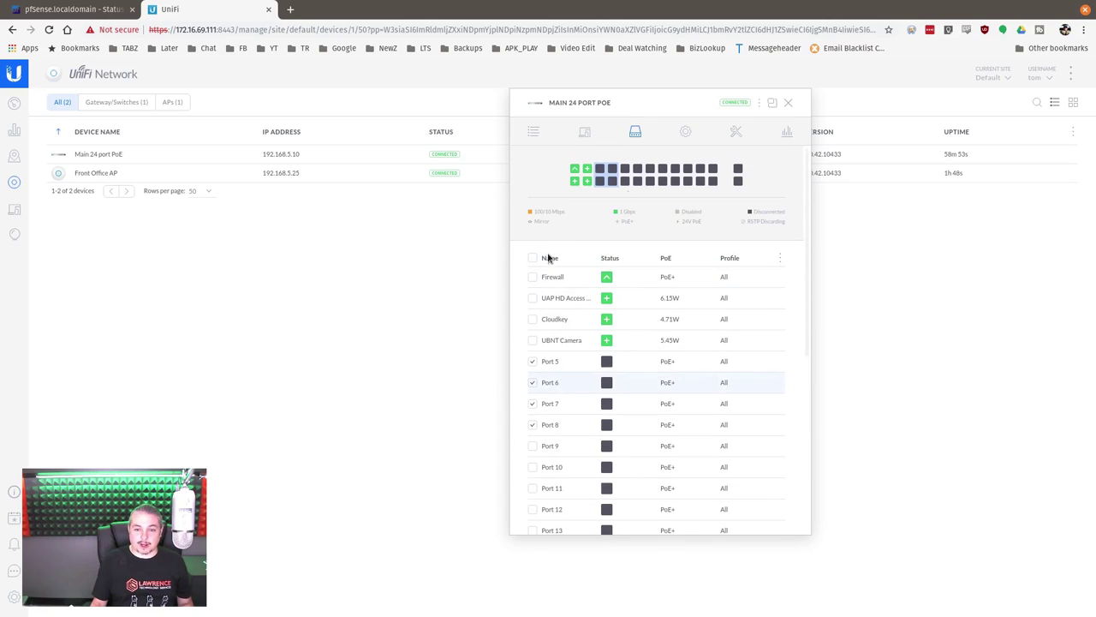
click(626, 168)
click(626, 181)
click(639, 168)
click(638, 180)
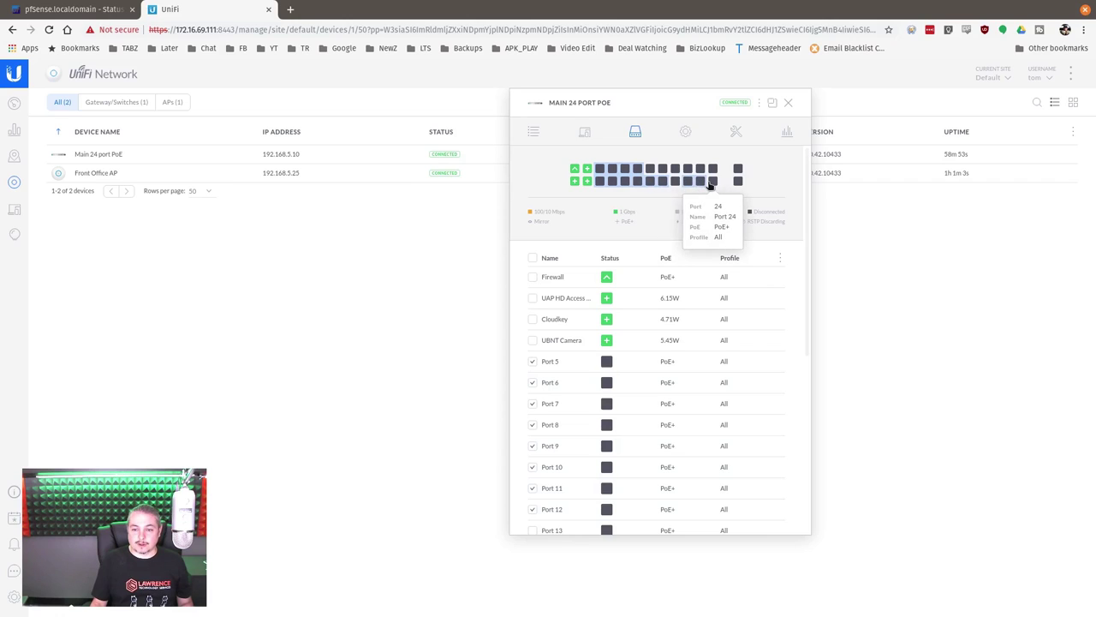
click(650, 168)
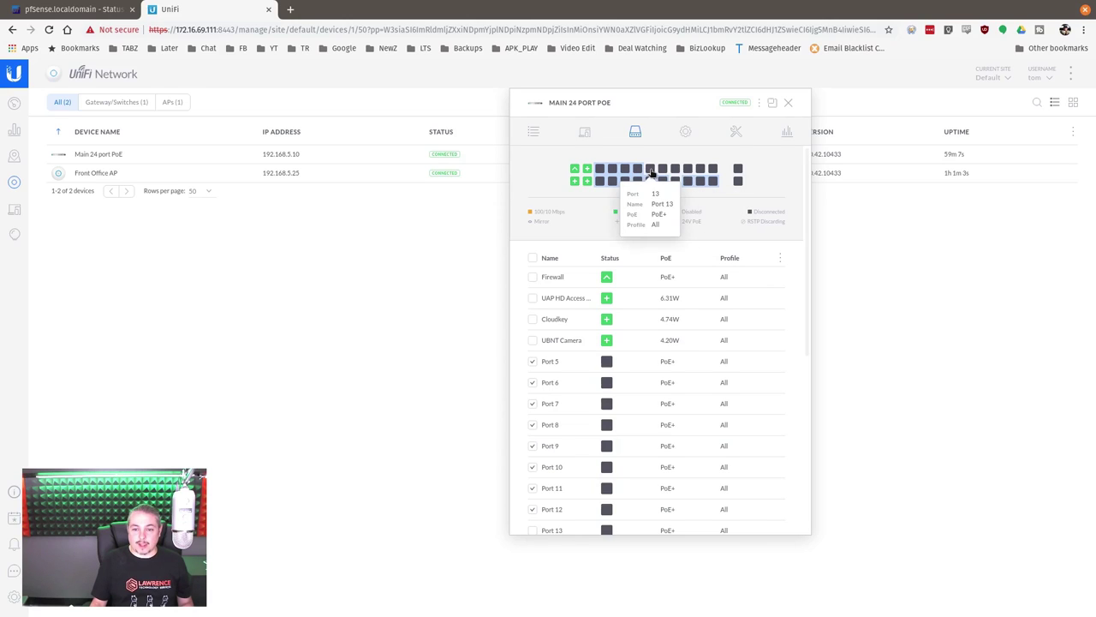
click(664, 171)
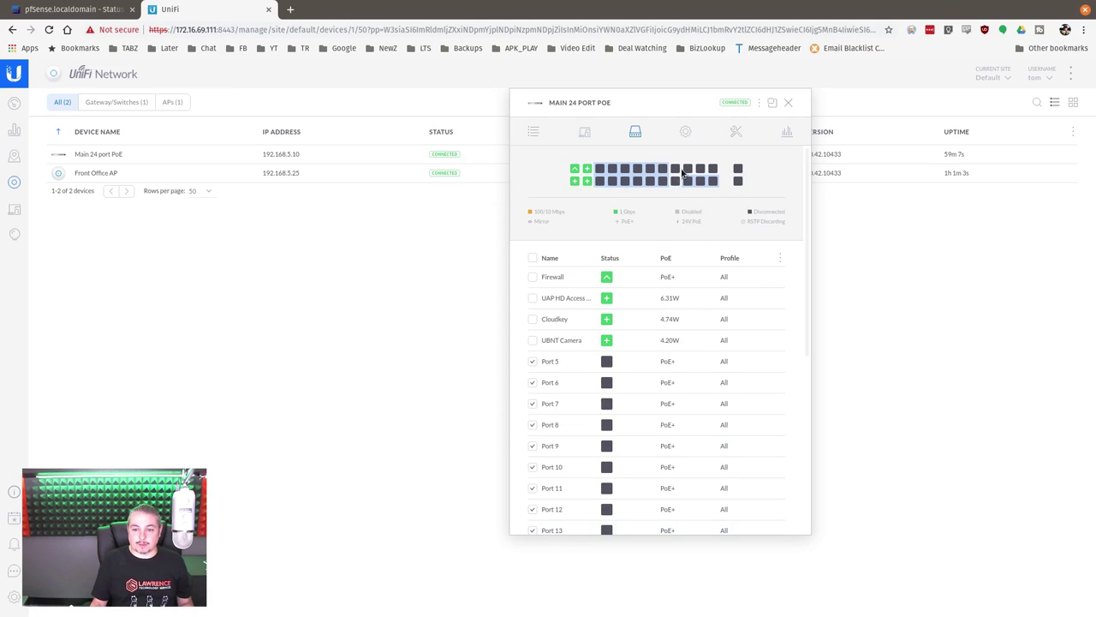
scroll(673, 281, down, 5)
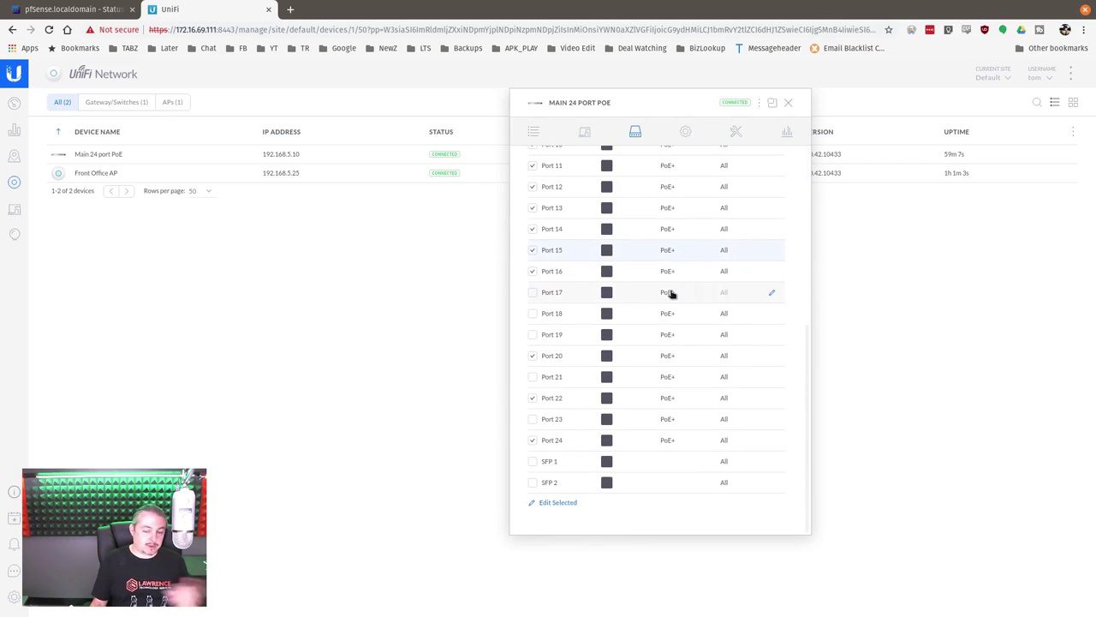
click(789, 103)
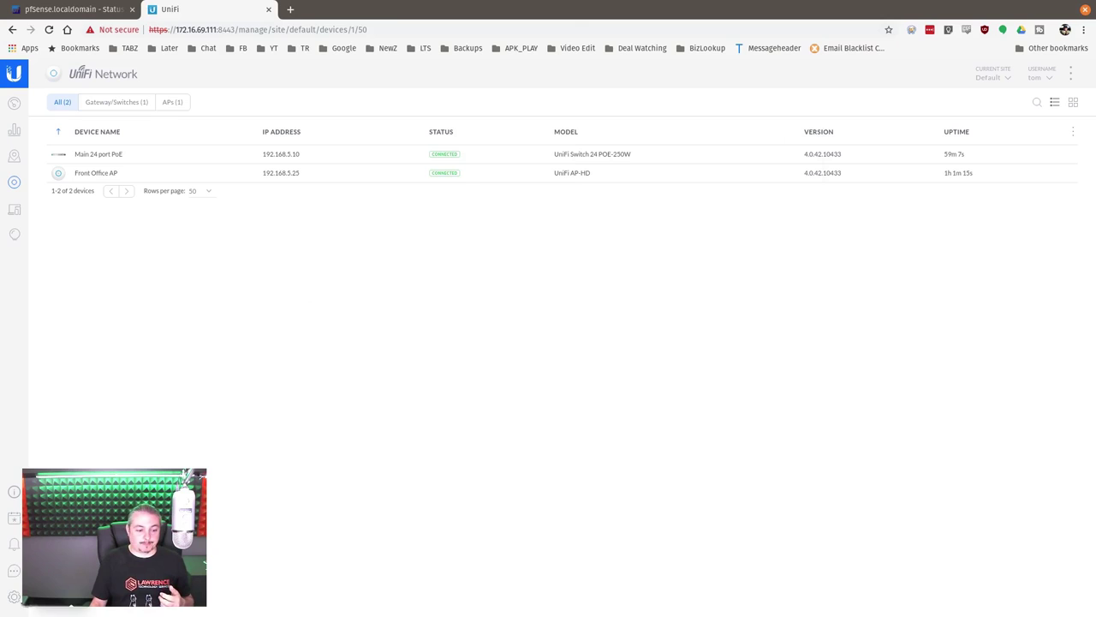
Step: Start a new switch port profile in the controller's settings and name it "The Office"
click(14, 598)
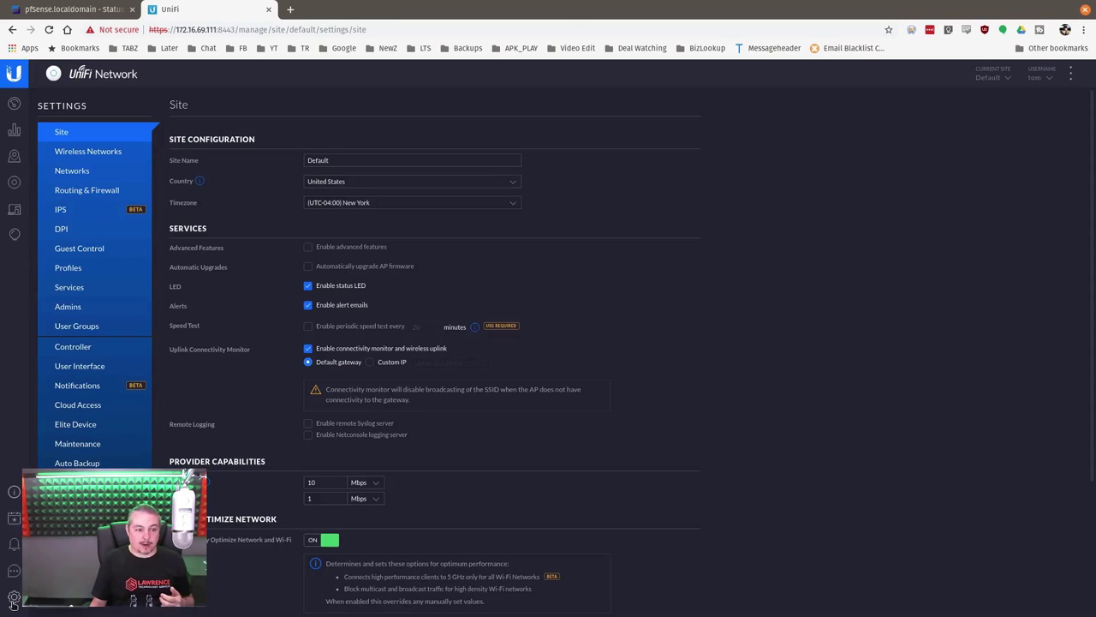
click(84, 274)
click(456, 112)
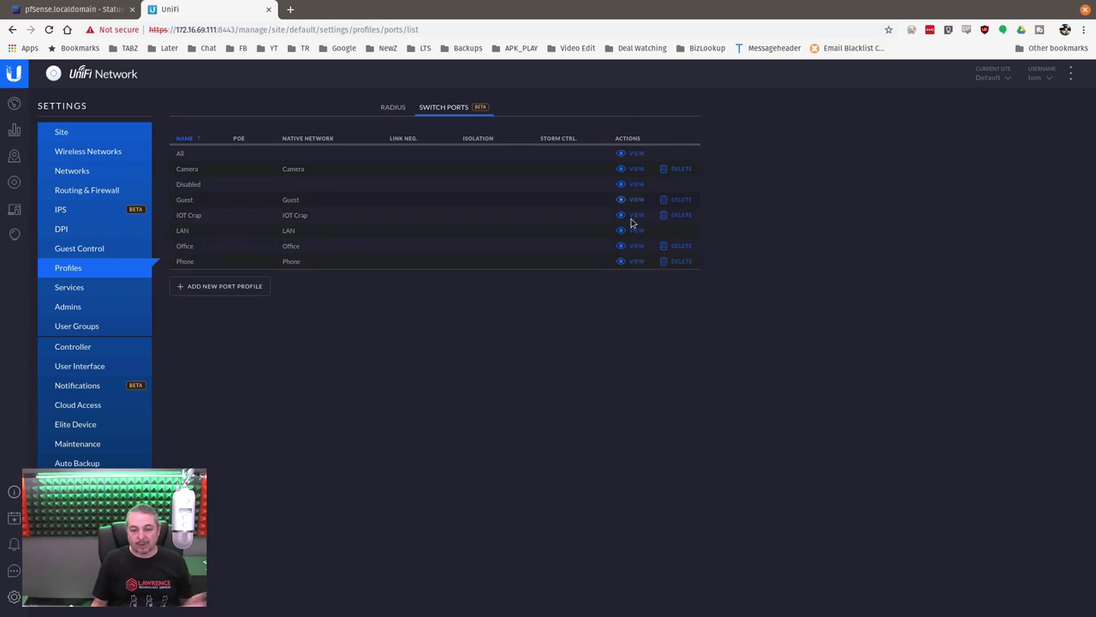
click(250, 287)
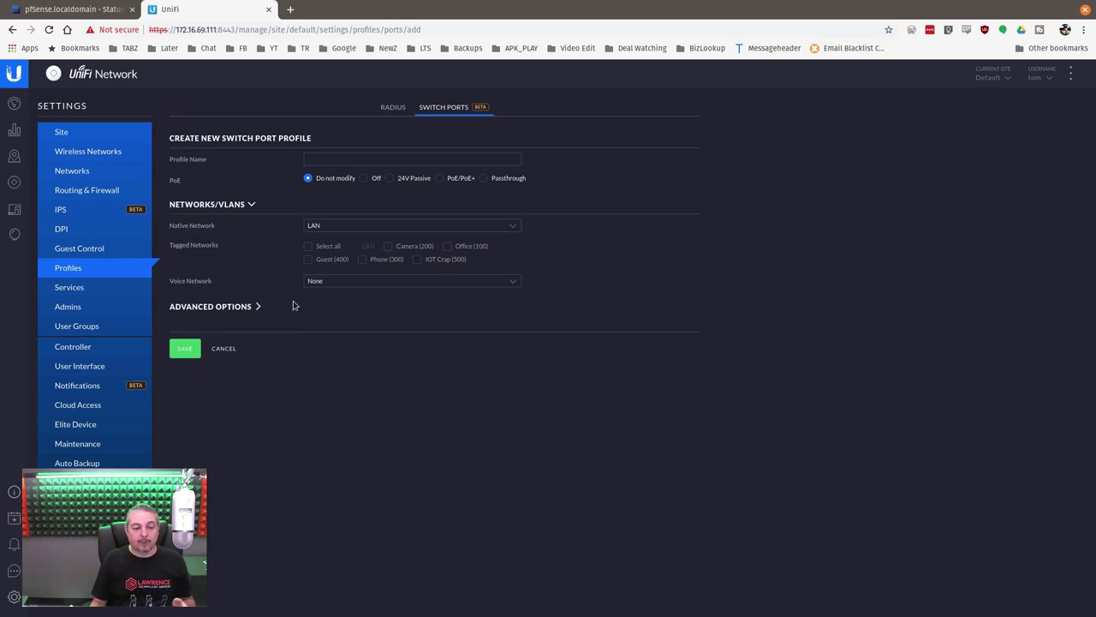
click(352, 158)
text(TH)
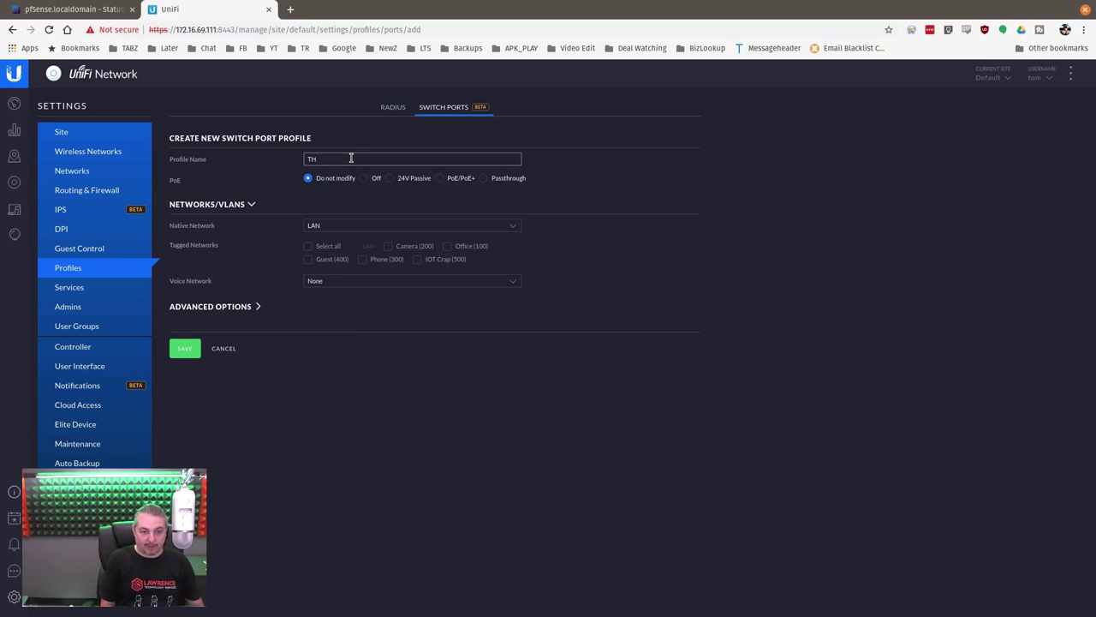
text(ehe Office)
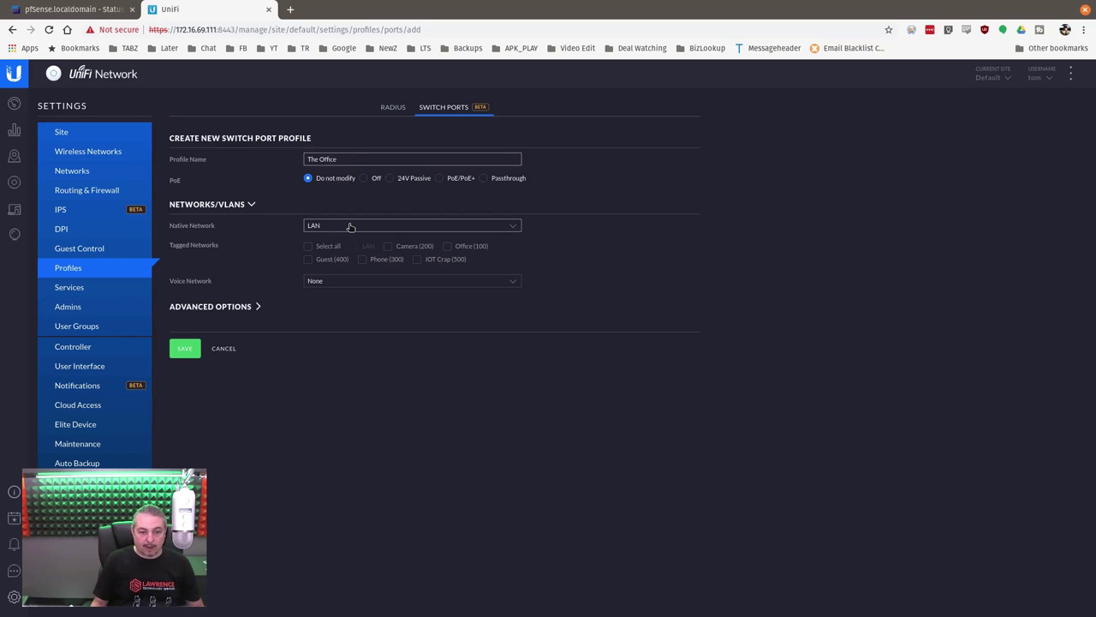
Step: Set the profile's native network to Office (100), tag Phone (300) and choose Phone (300) as the voice network
click(350, 227)
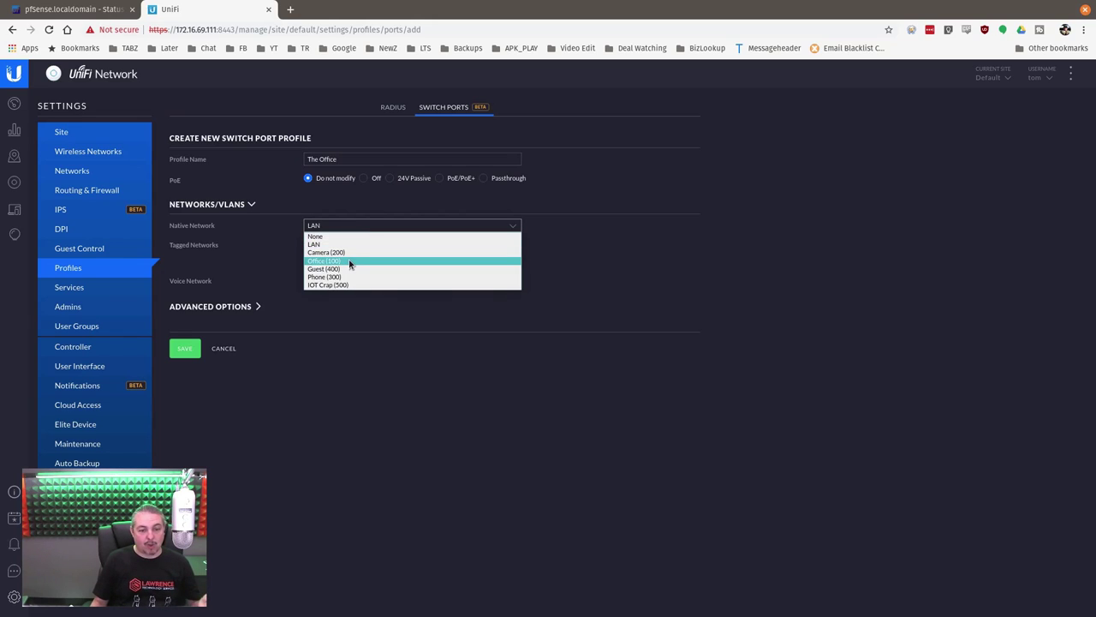
click(349, 261)
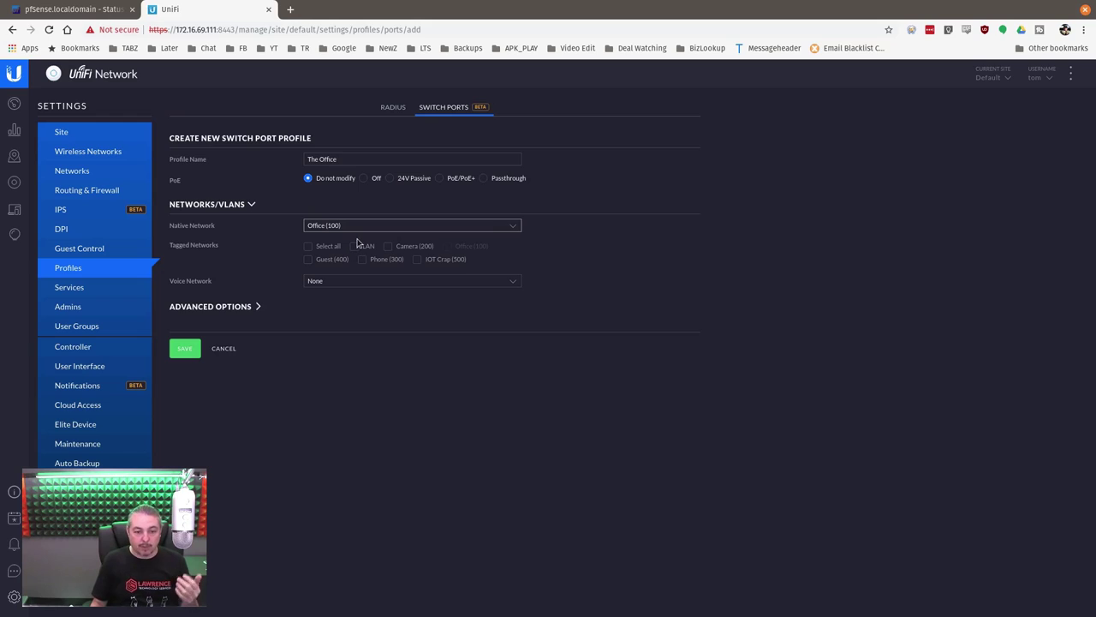
click(393, 261)
click(357, 283)
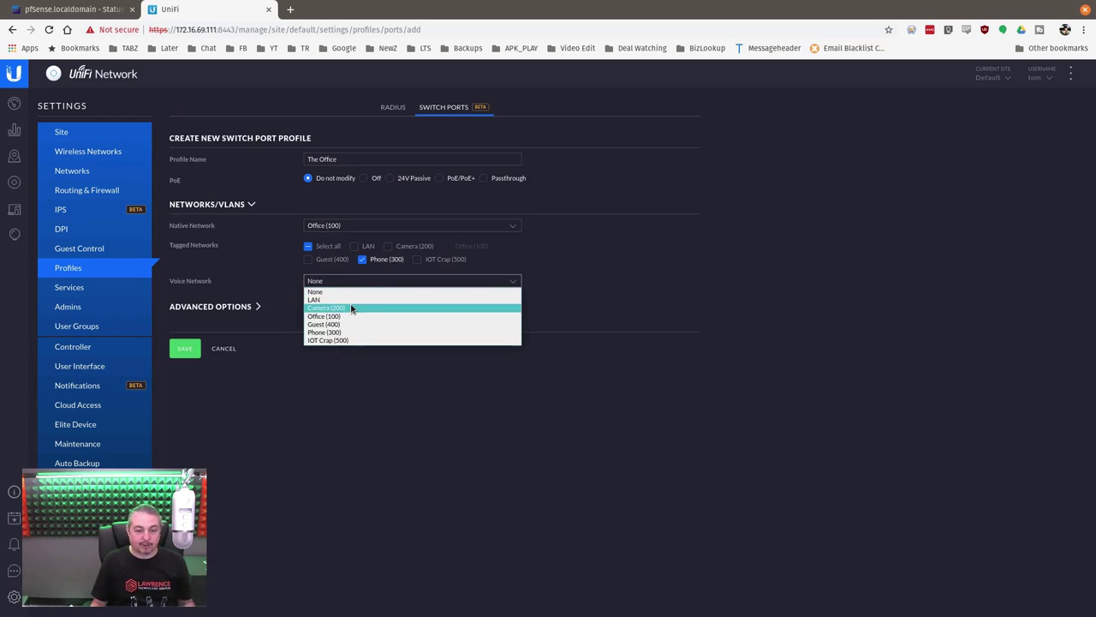
click(351, 307)
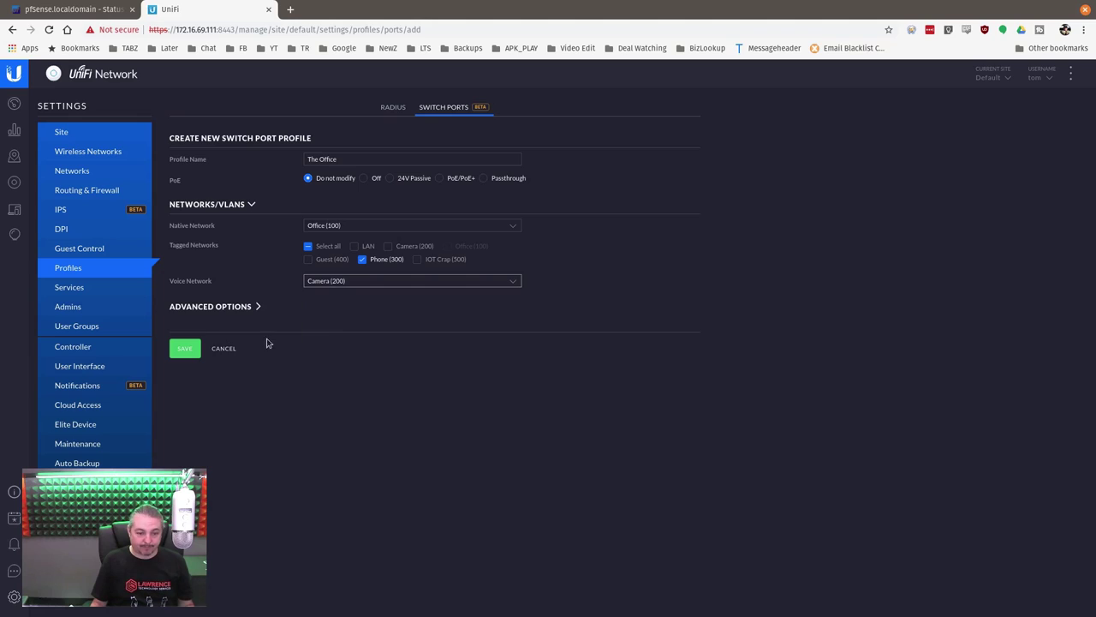
click(390, 282)
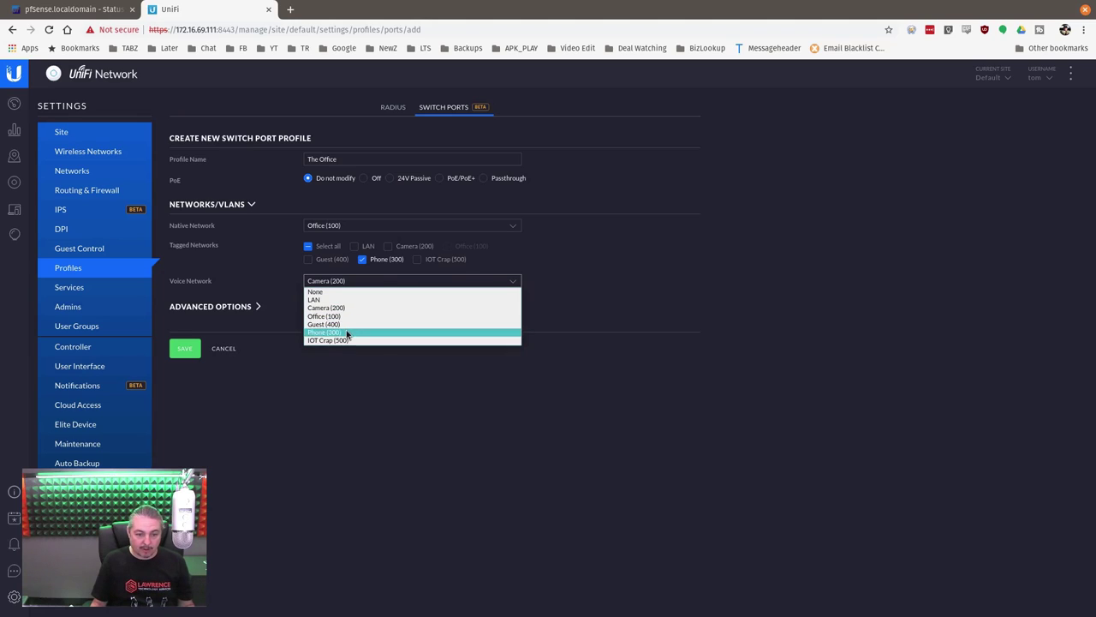
click(346, 333)
Step: Review the profile's advanced options, save The Office profile and return to the device list
click(377, 310)
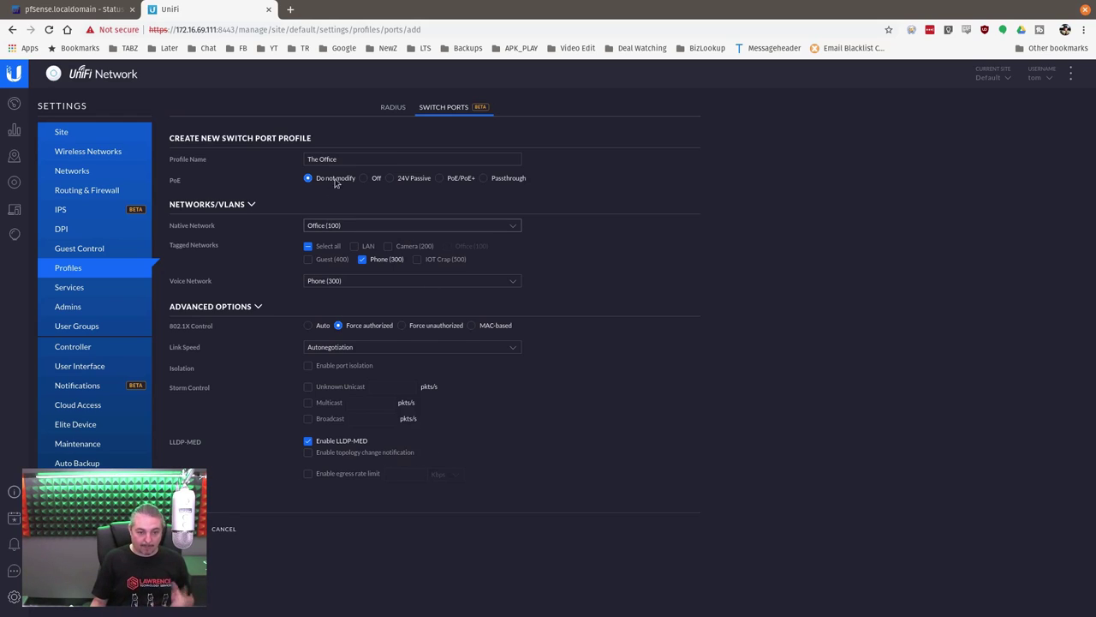
click(363, 159)
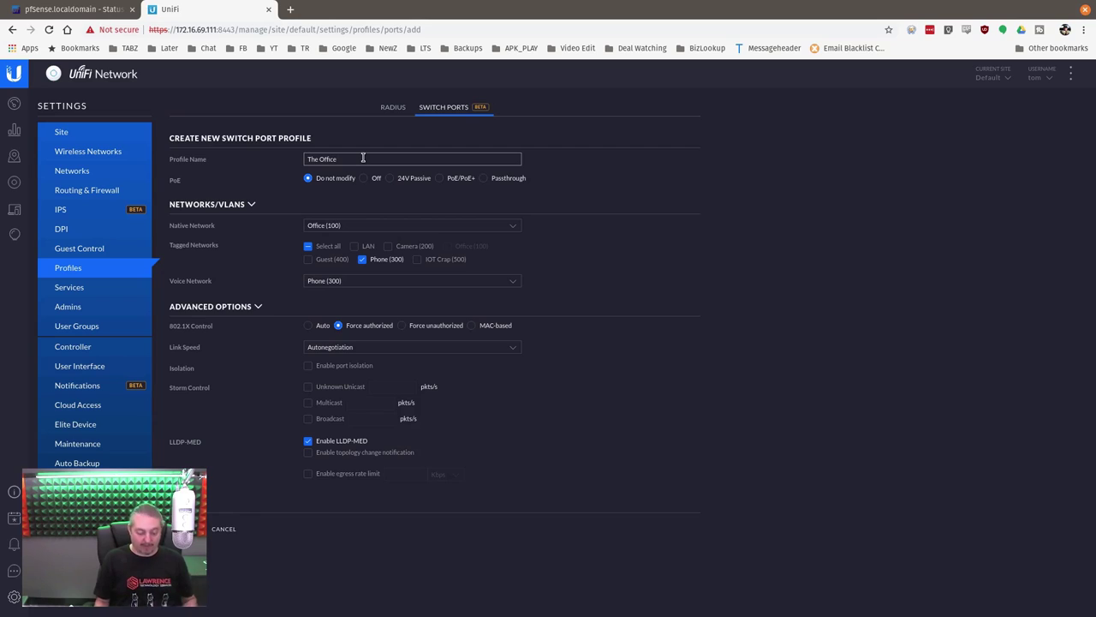
click(184, 528)
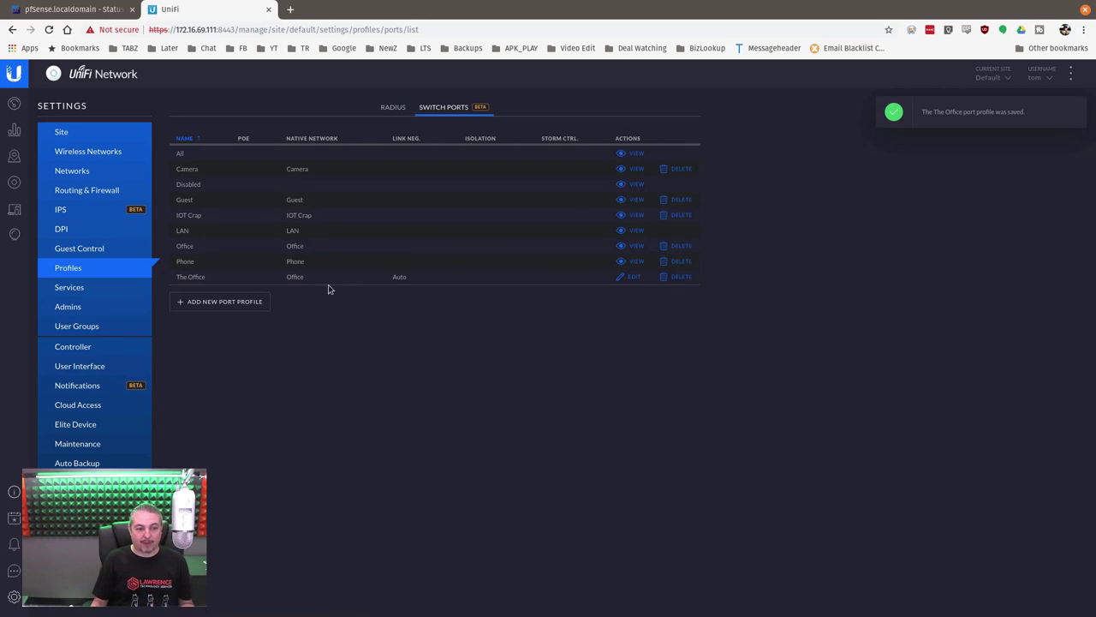
click(15, 182)
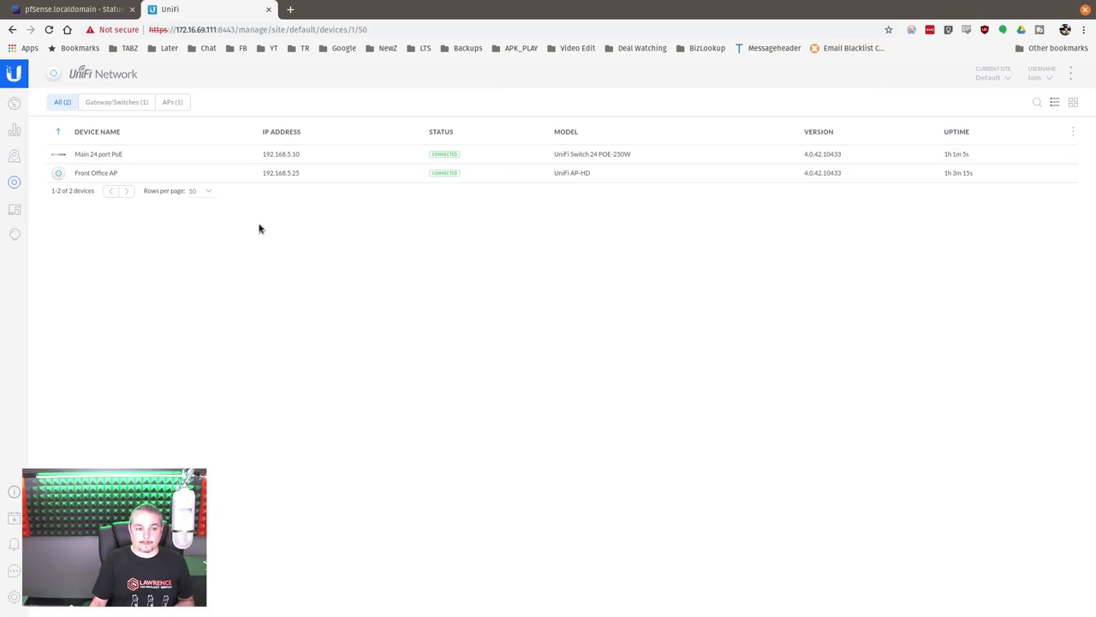
Step: Open the port list of the Main 24 port PoE switch and detach its details into a floating window
click(165, 157)
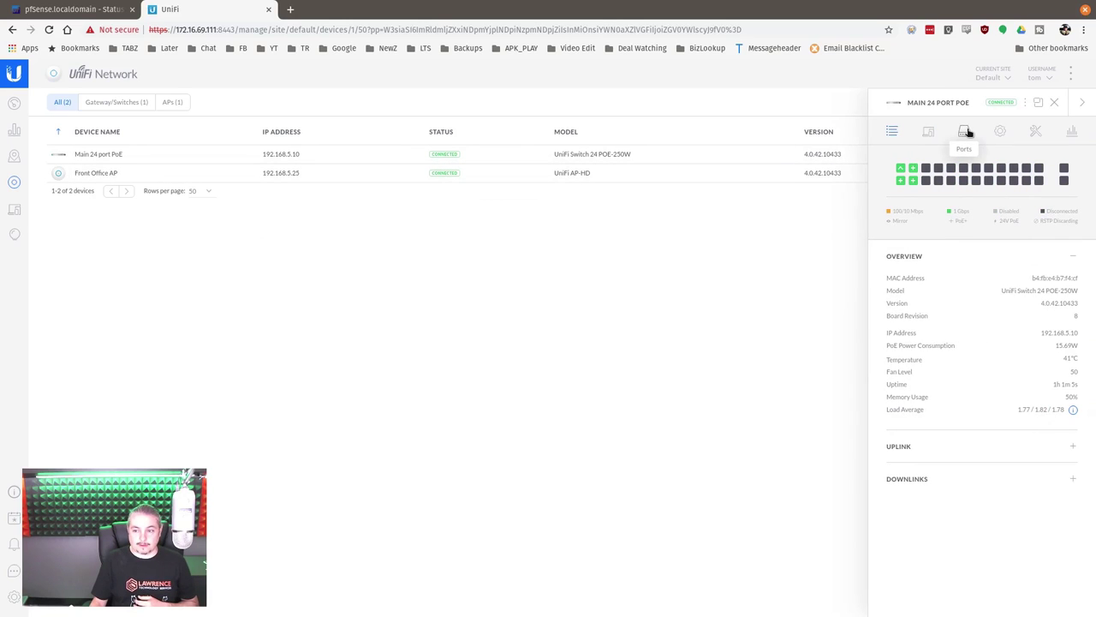
click(966, 132)
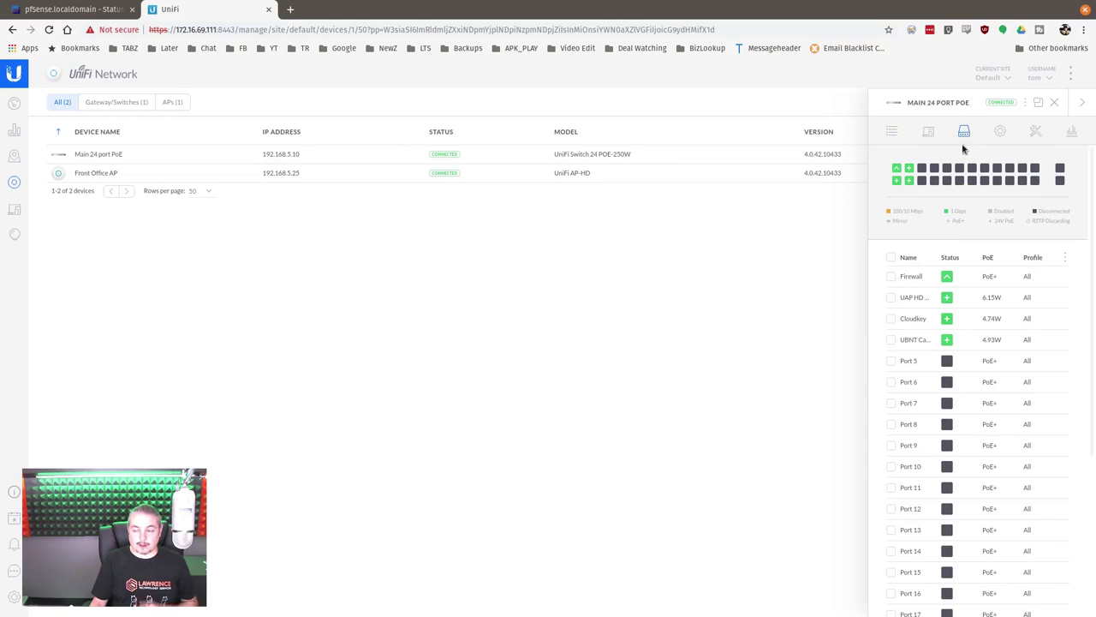
click(1038, 102)
drag(257, 142, 647, 108)
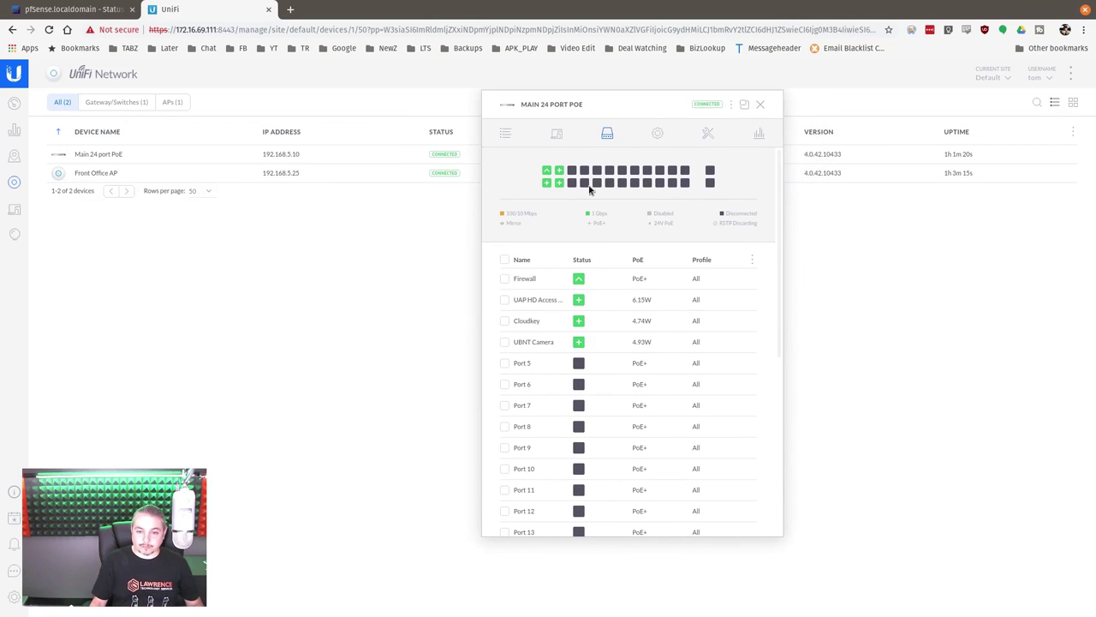
Step: Select switch ports 7 through 24, assign them The Office (100) profile in one bulk edit and apply it
mouse_move(573, 185)
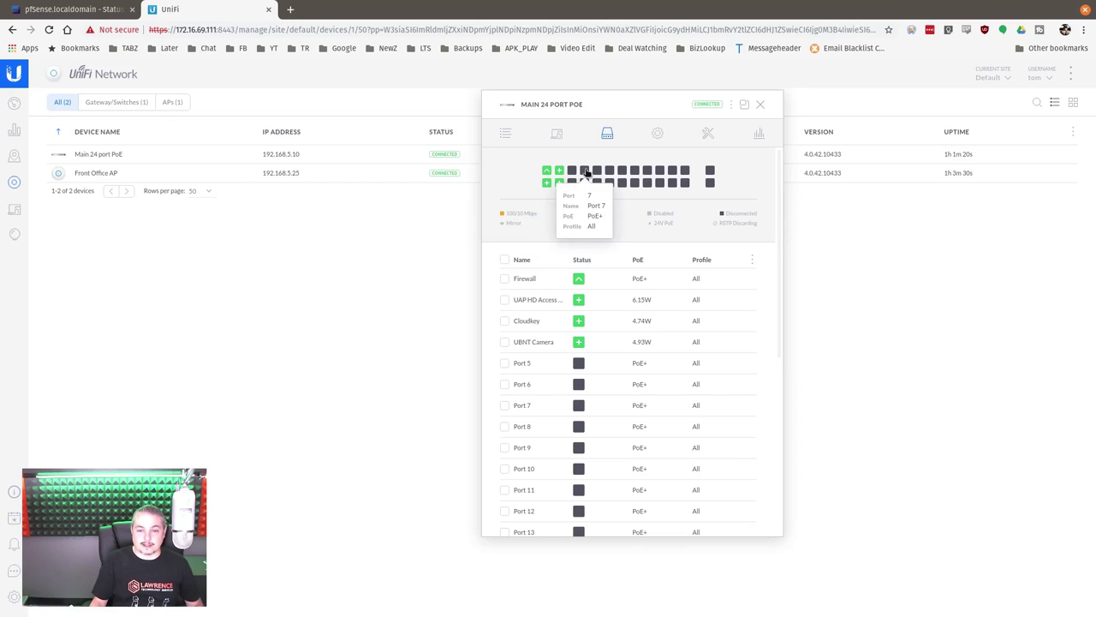
click(585, 171)
click(588, 183)
click(597, 172)
click(597, 184)
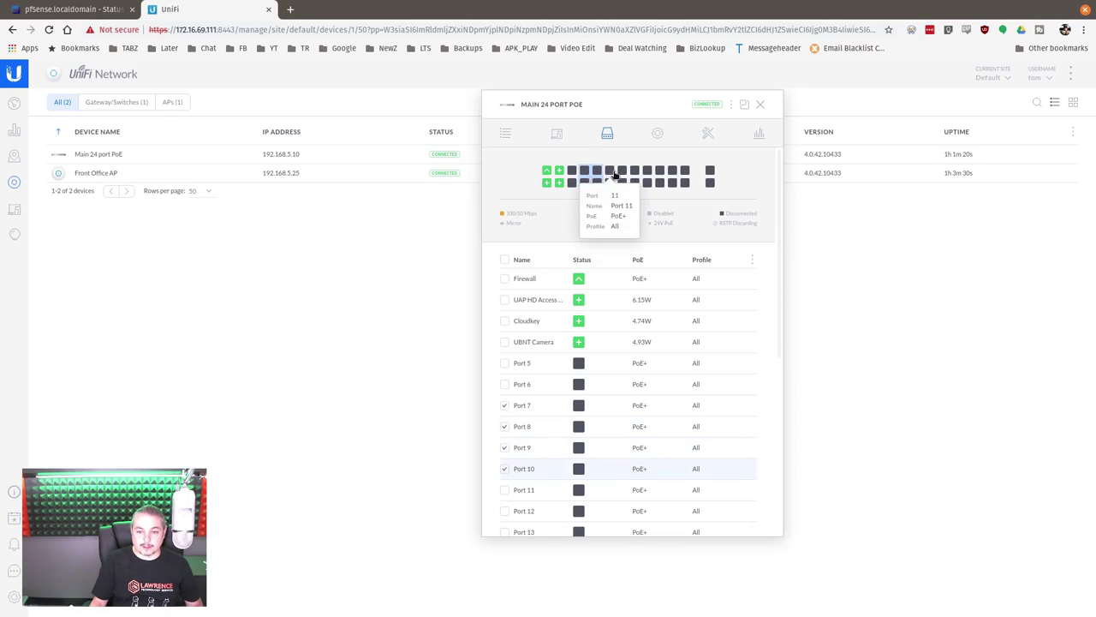
click(609, 171)
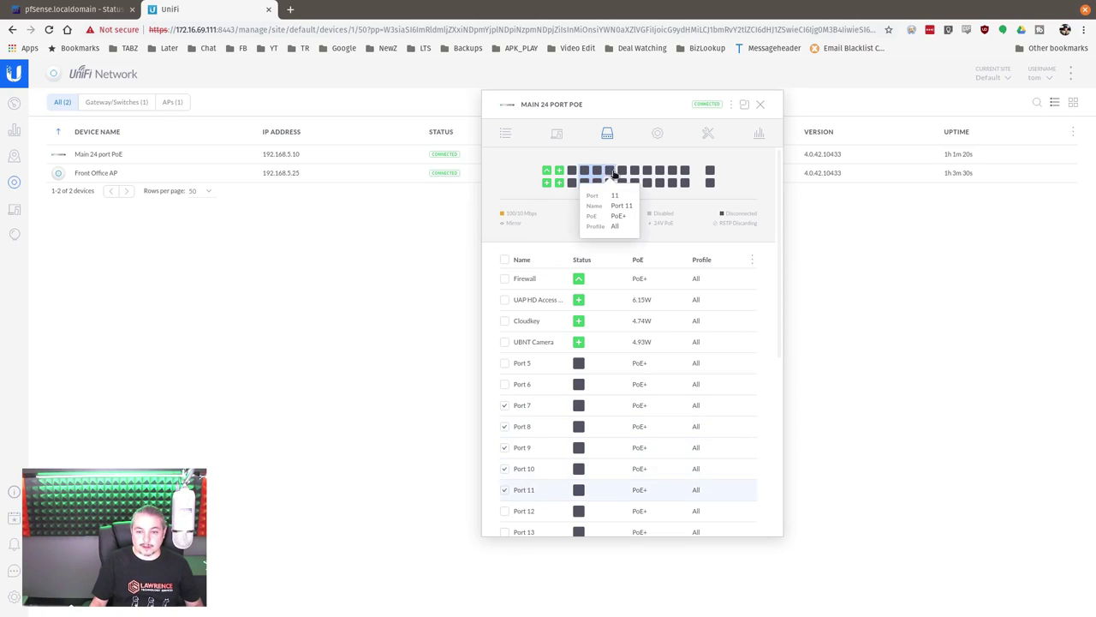
click(609, 183)
click(622, 171)
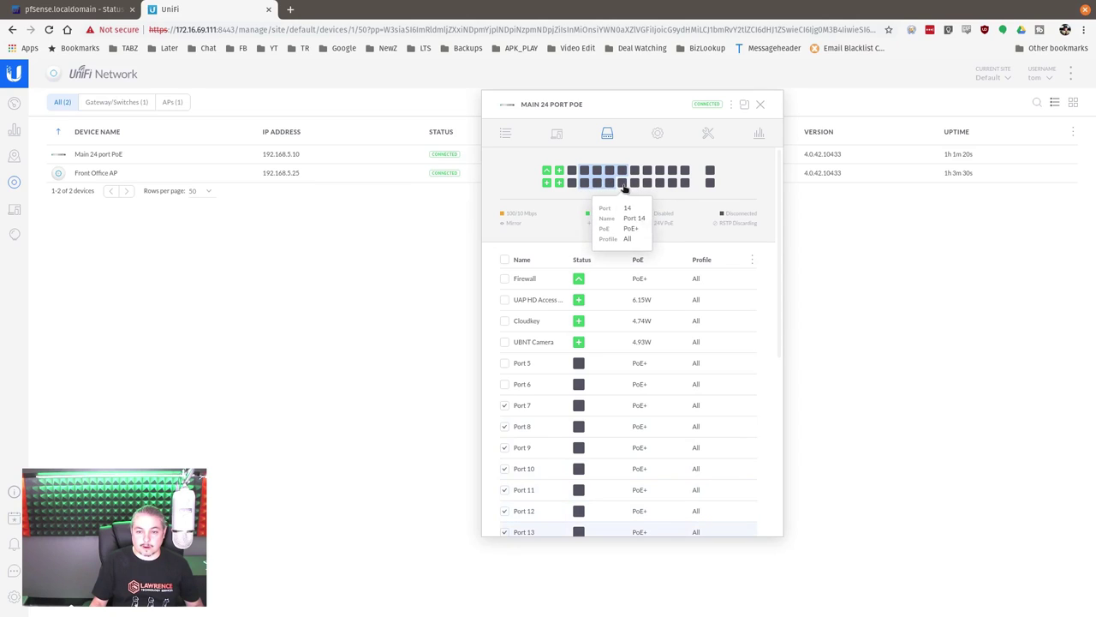
click(622, 184)
click(647, 171)
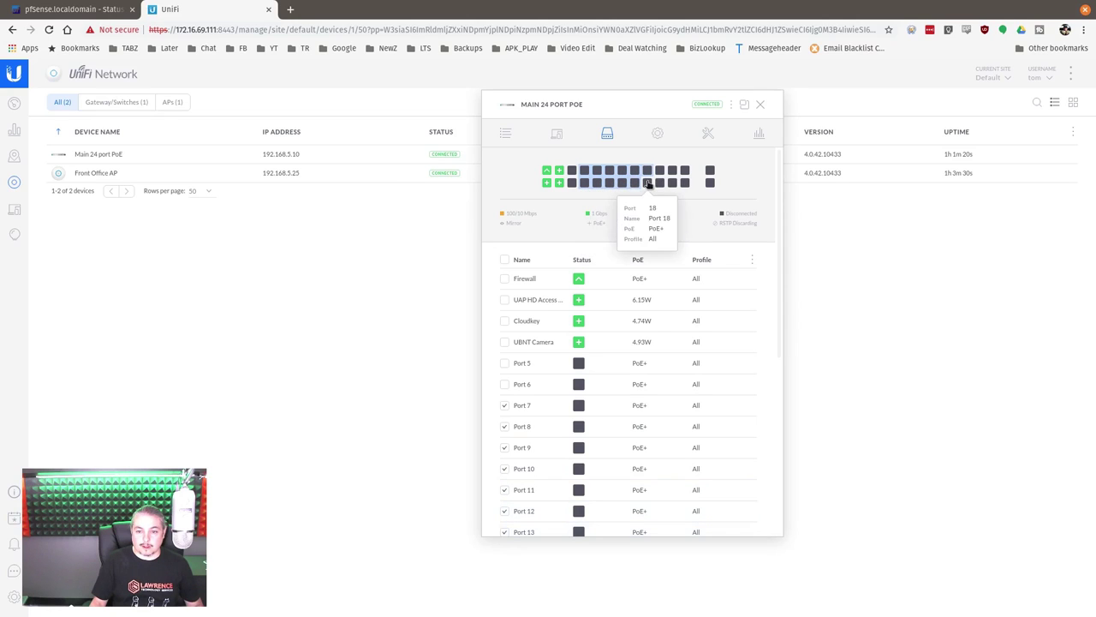
click(646, 183)
click(660, 171)
click(660, 183)
click(673, 183)
click(672, 170)
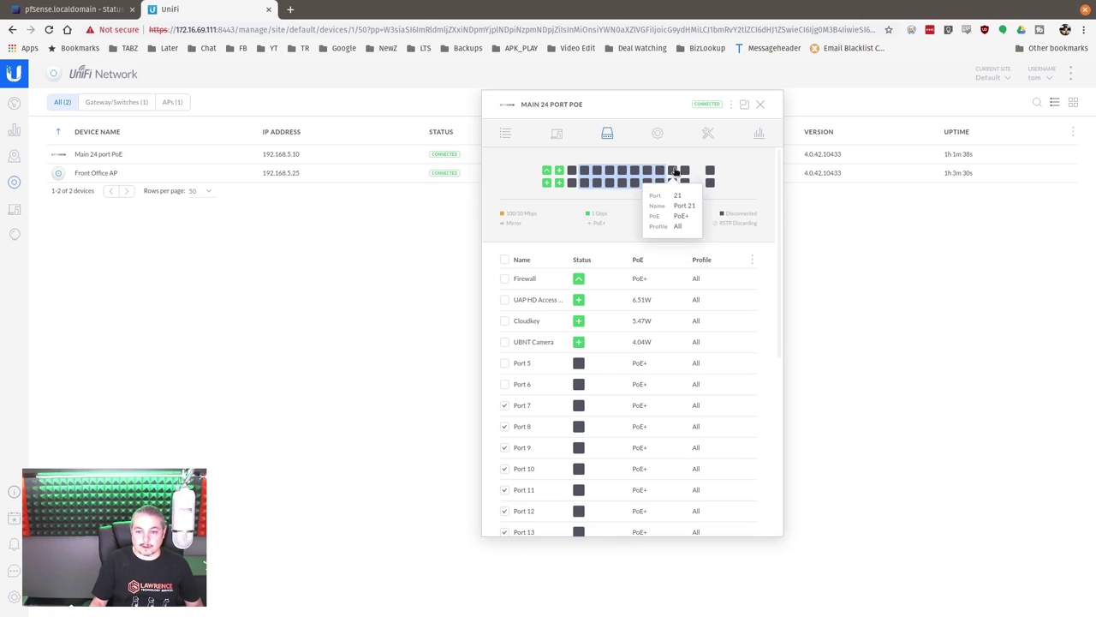
click(685, 170)
click(685, 182)
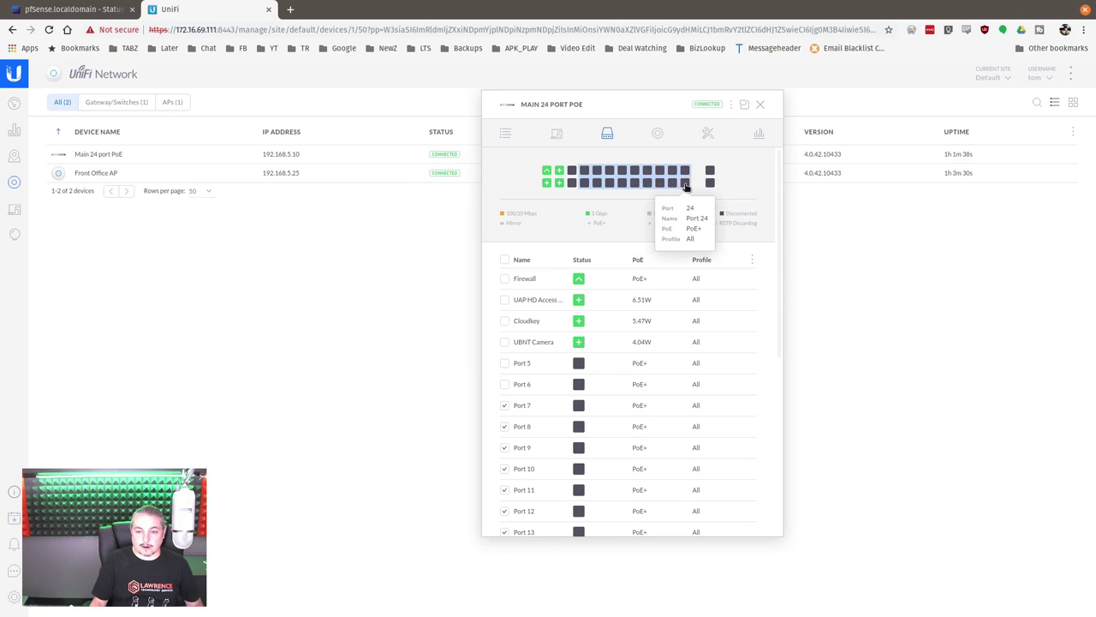
scroll(636, 448, down, 5)
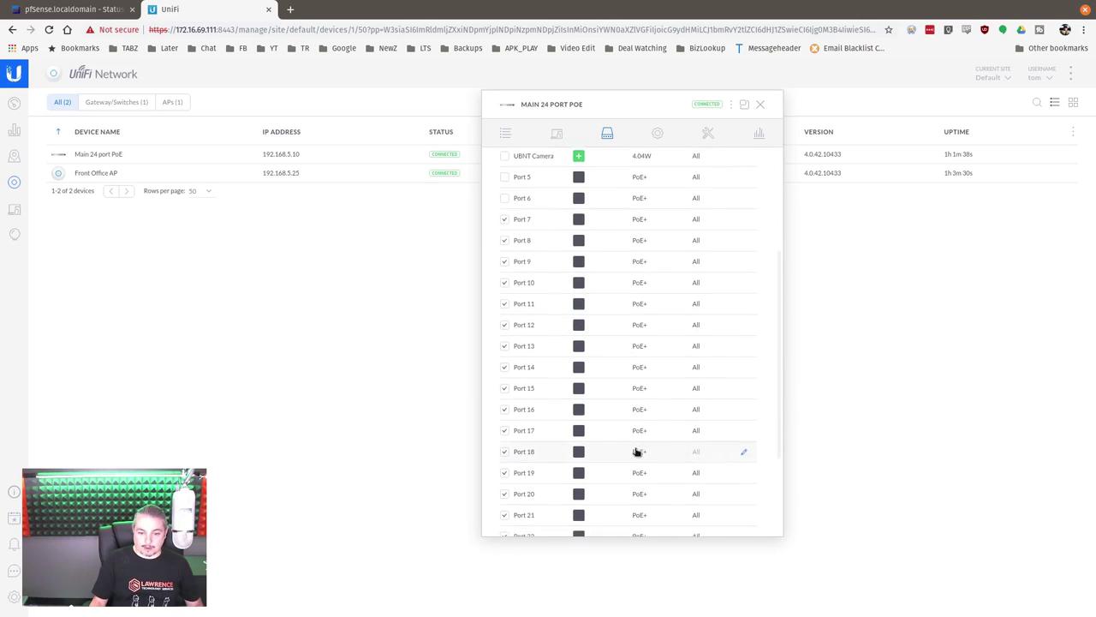
scroll(636, 452, up, 5)
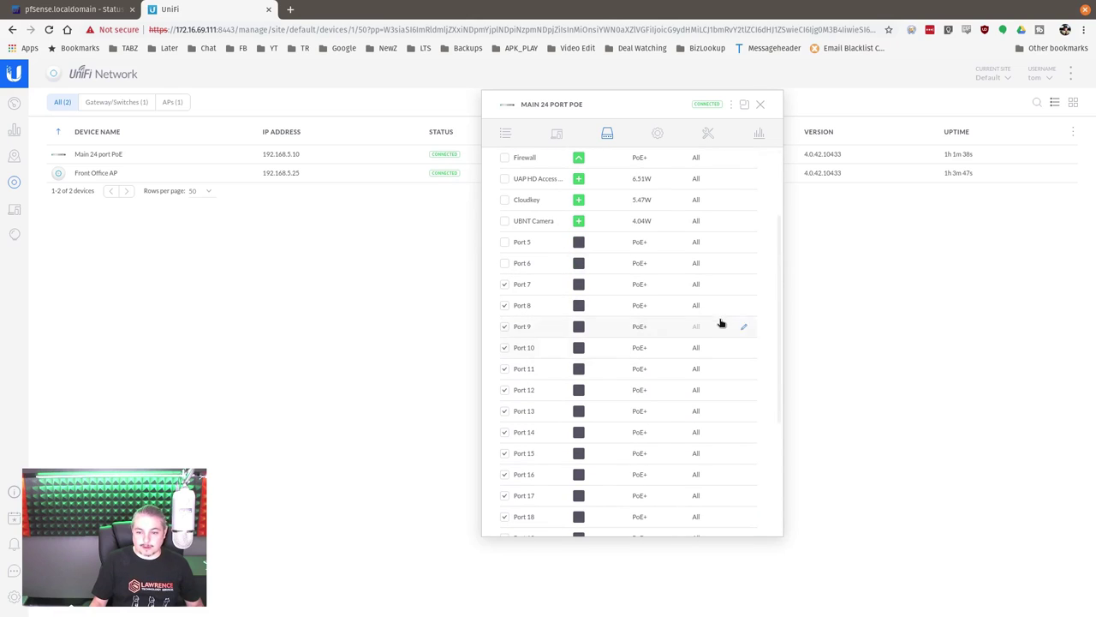
scroll(726, 379, down, 3)
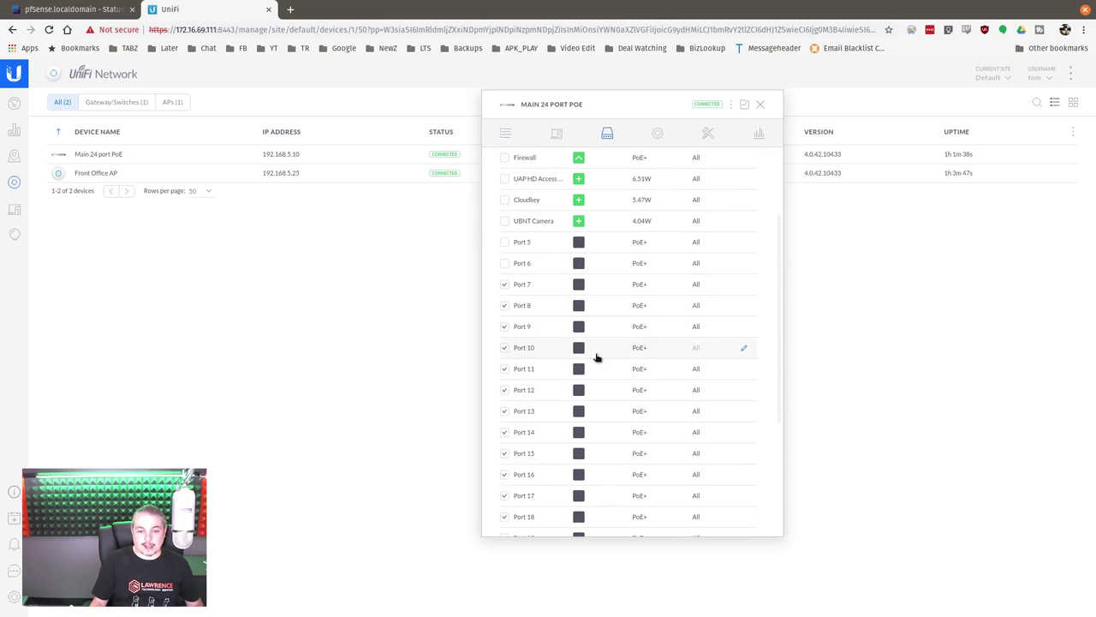
scroll(595, 357, down, 5)
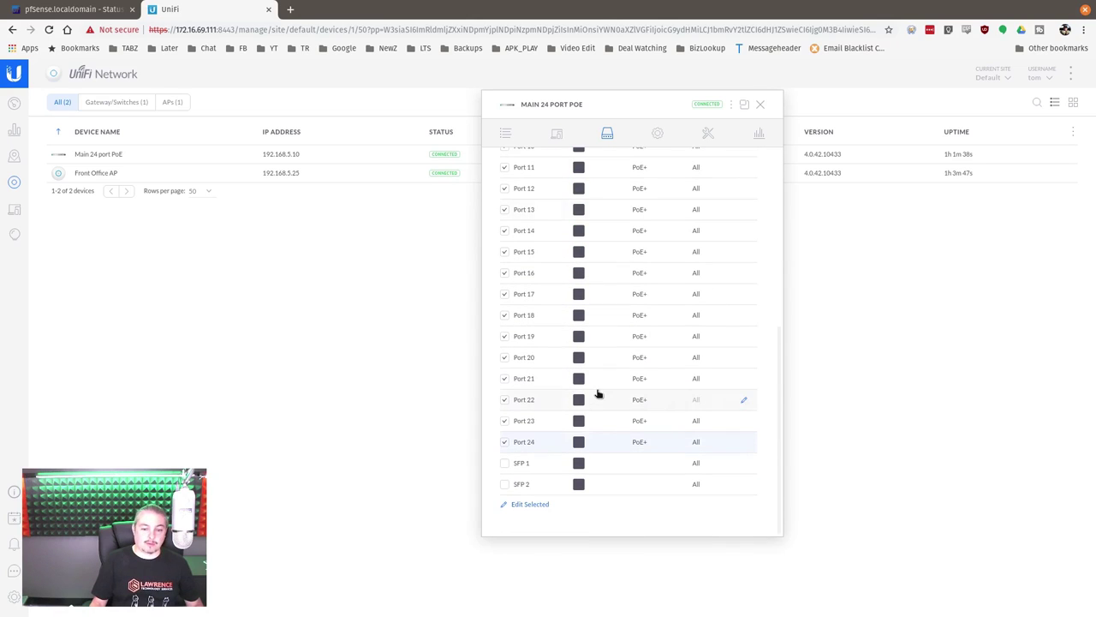
click(529, 505)
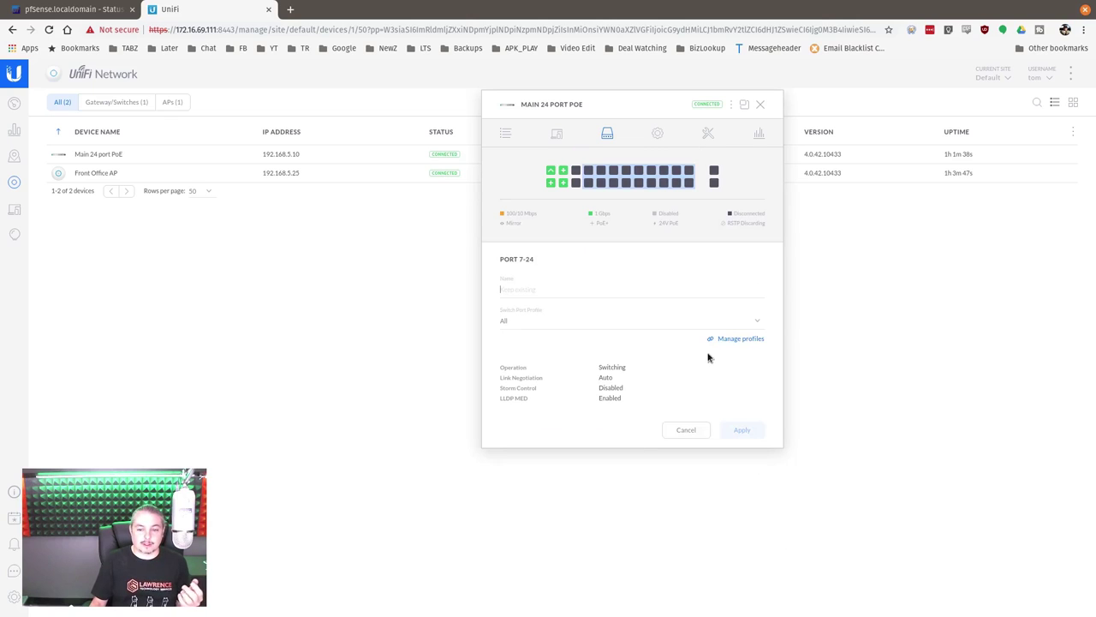
click(559, 324)
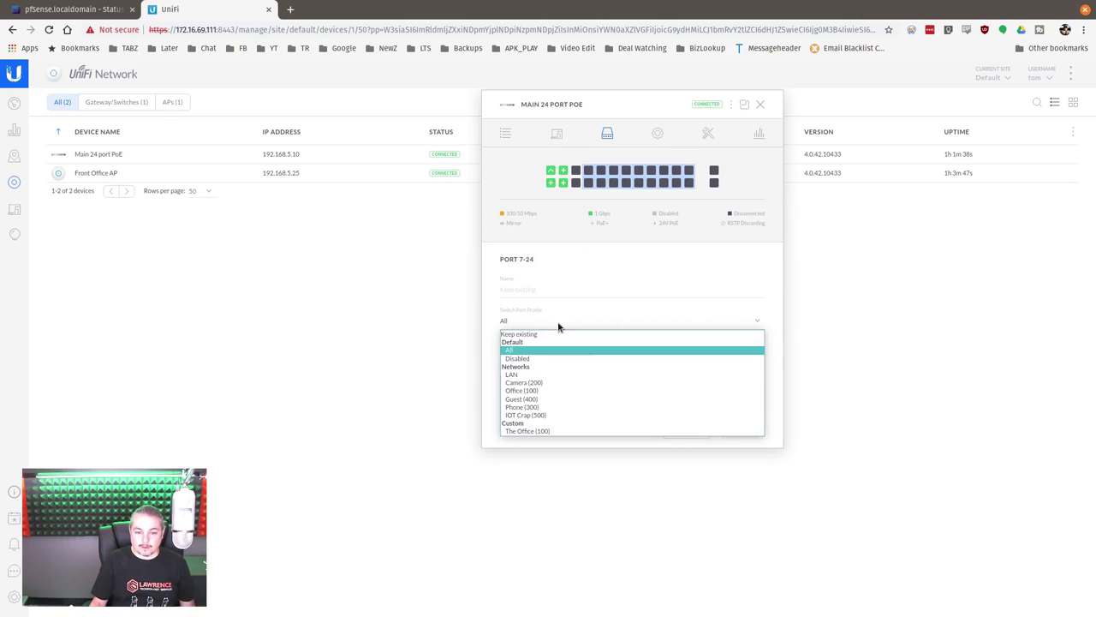
click(518, 433)
click(728, 486)
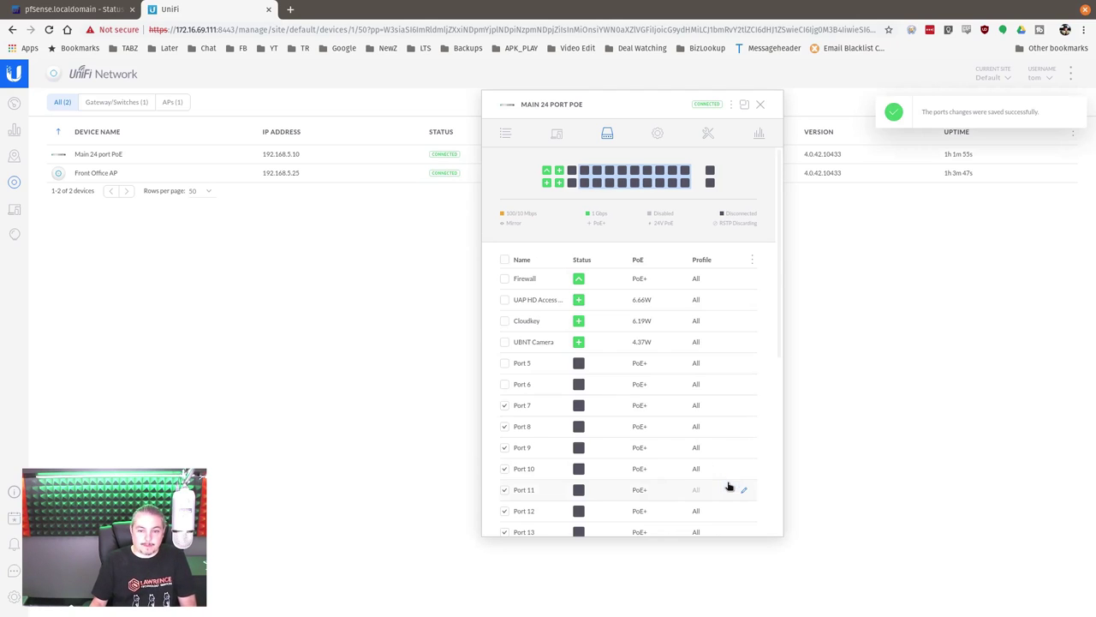
Step: Clear the selection of all ports in the switch's port list
click(571, 175)
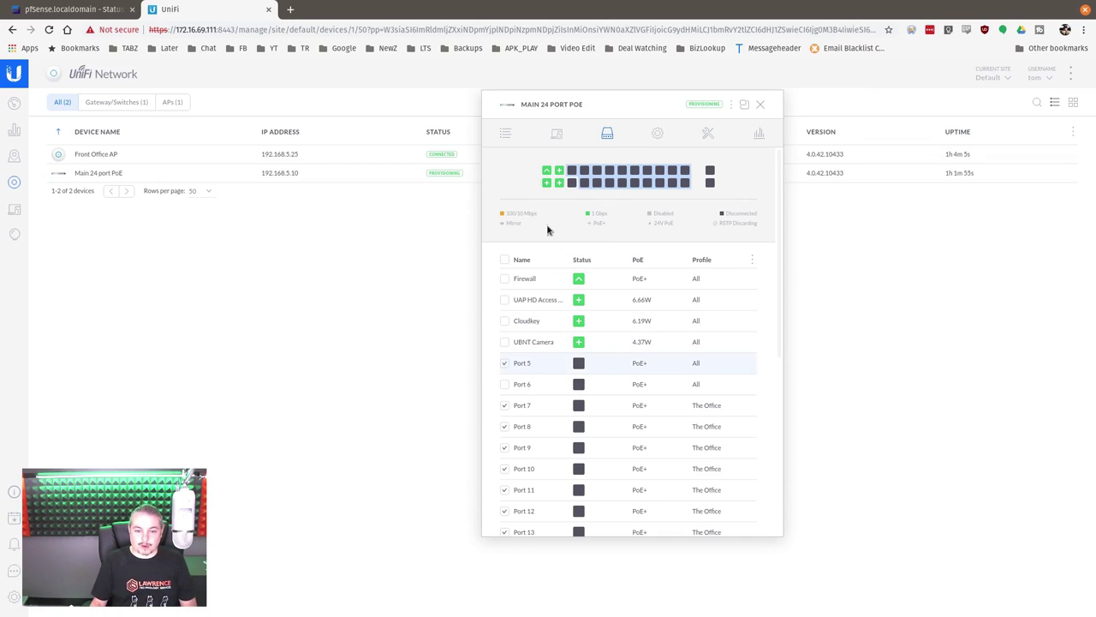
click(505, 260)
click(504, 259)
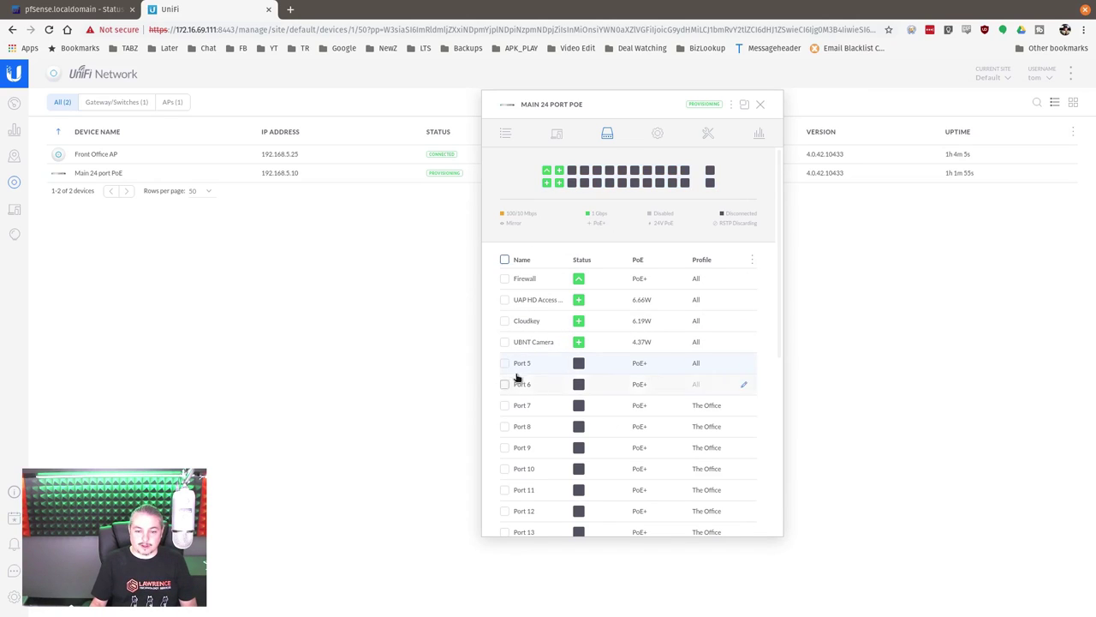
Step: Name Port 5 "Guest For Friend", assign it the Guest (400) profile and apply the changes
click(745, 366)
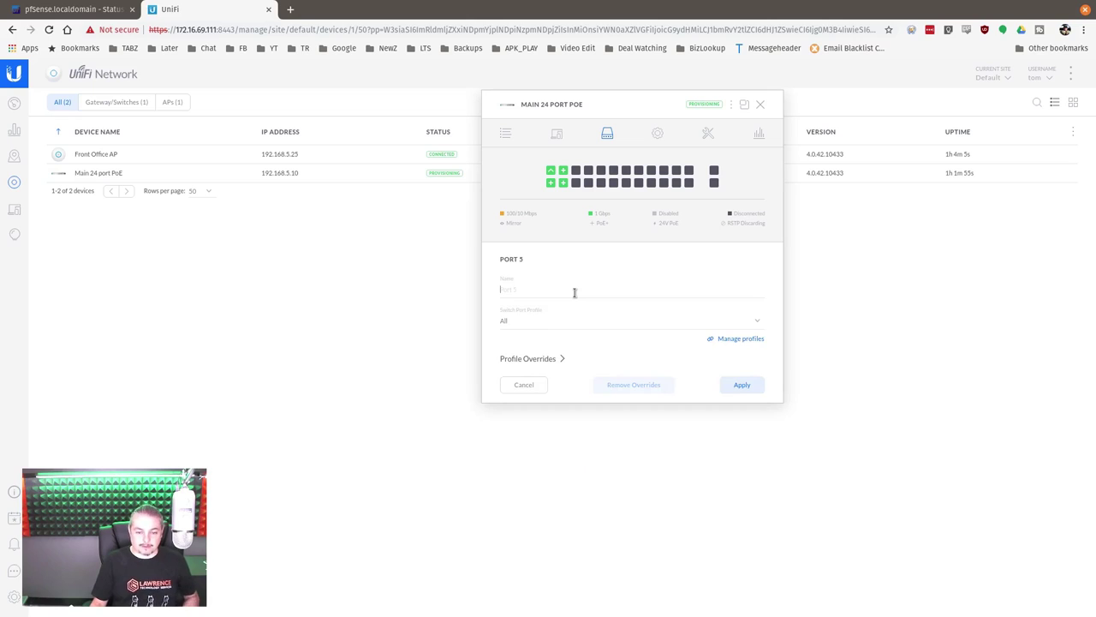
text(Guest)
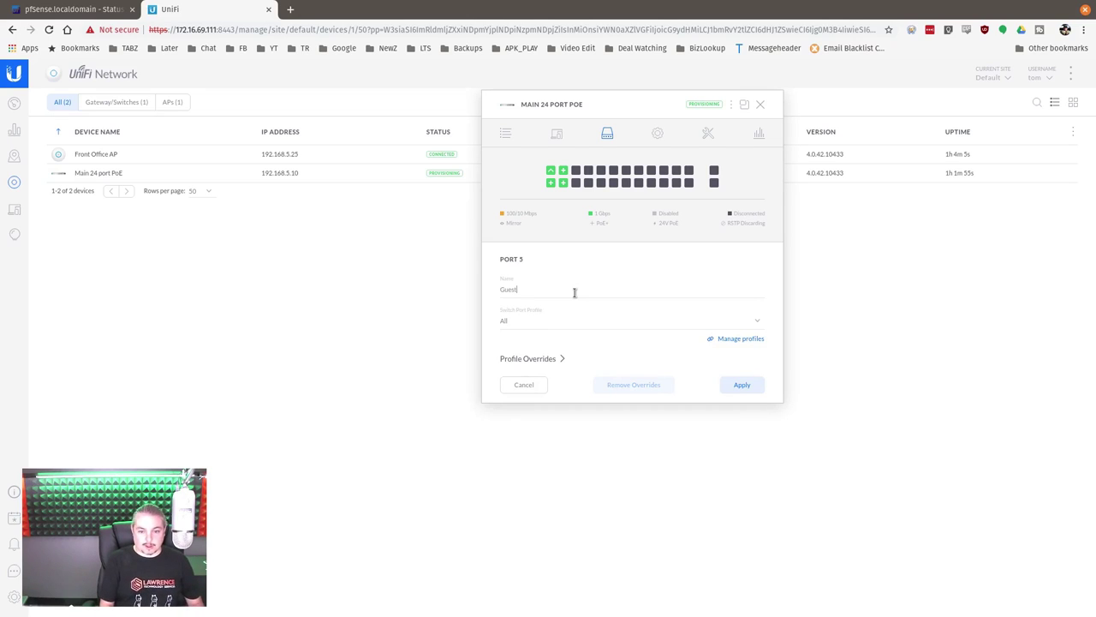
click(516, 321)
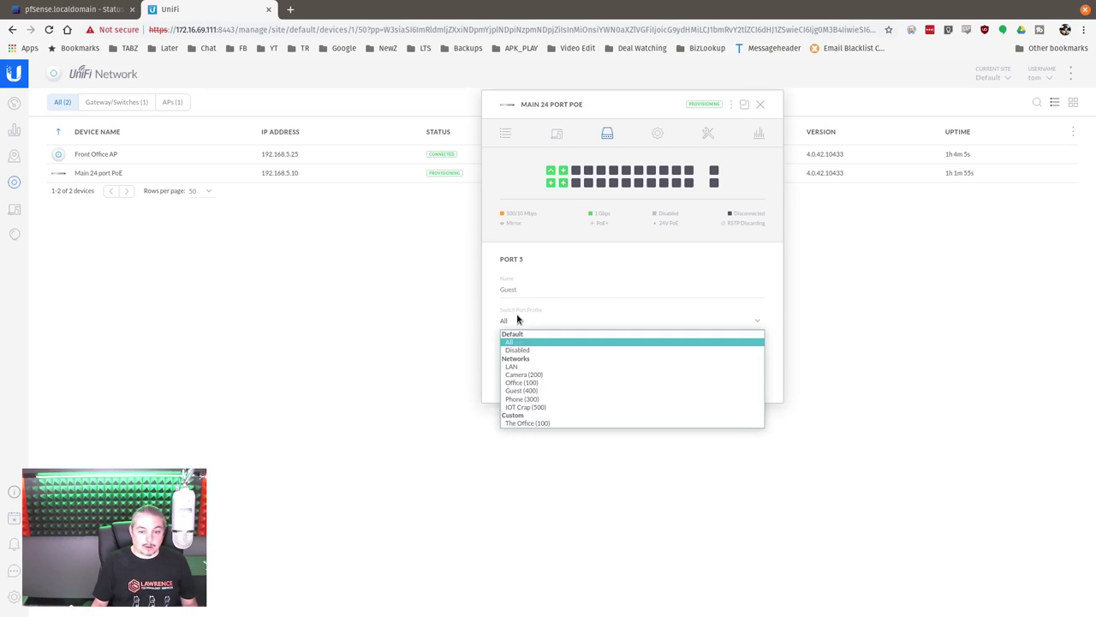
click(560, 389)
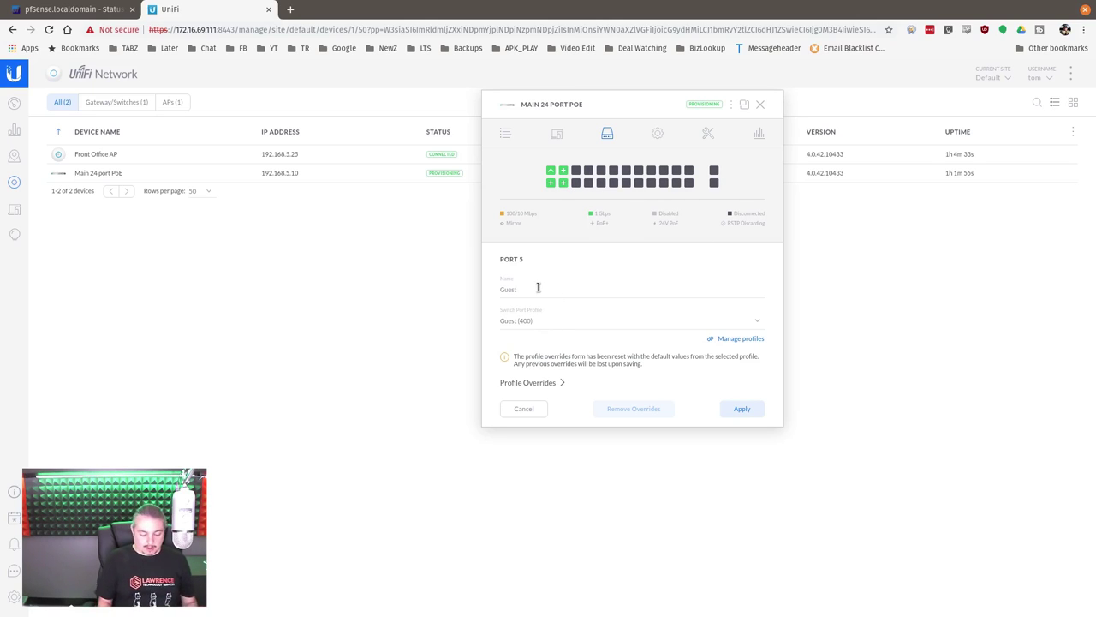
text(Fro)
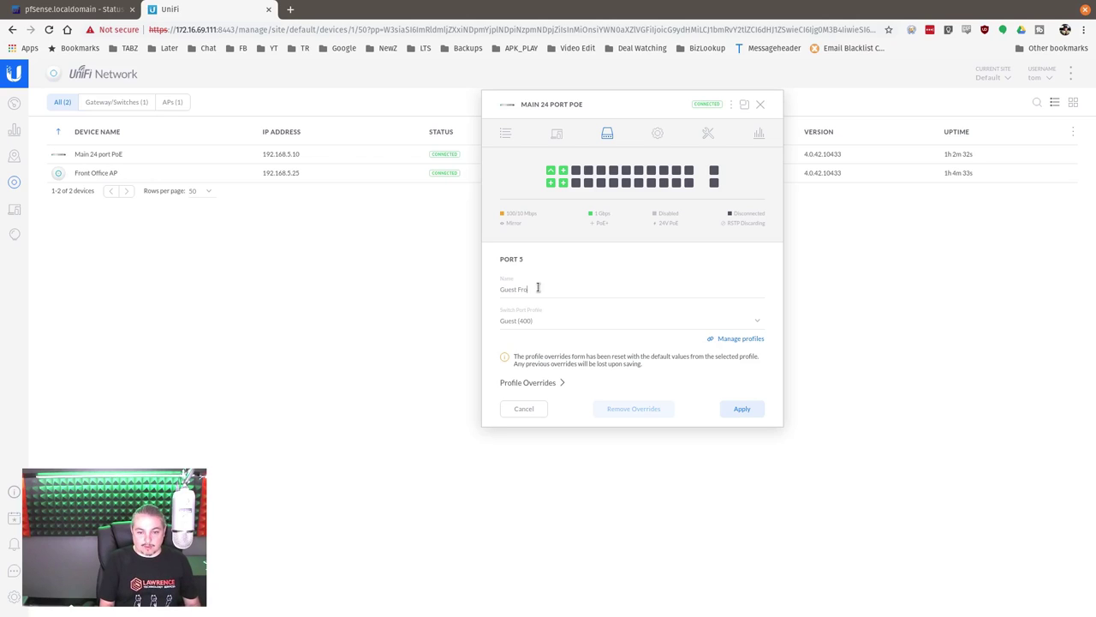
key(BackSpace)
key(BackSpace)
text(or Fr)
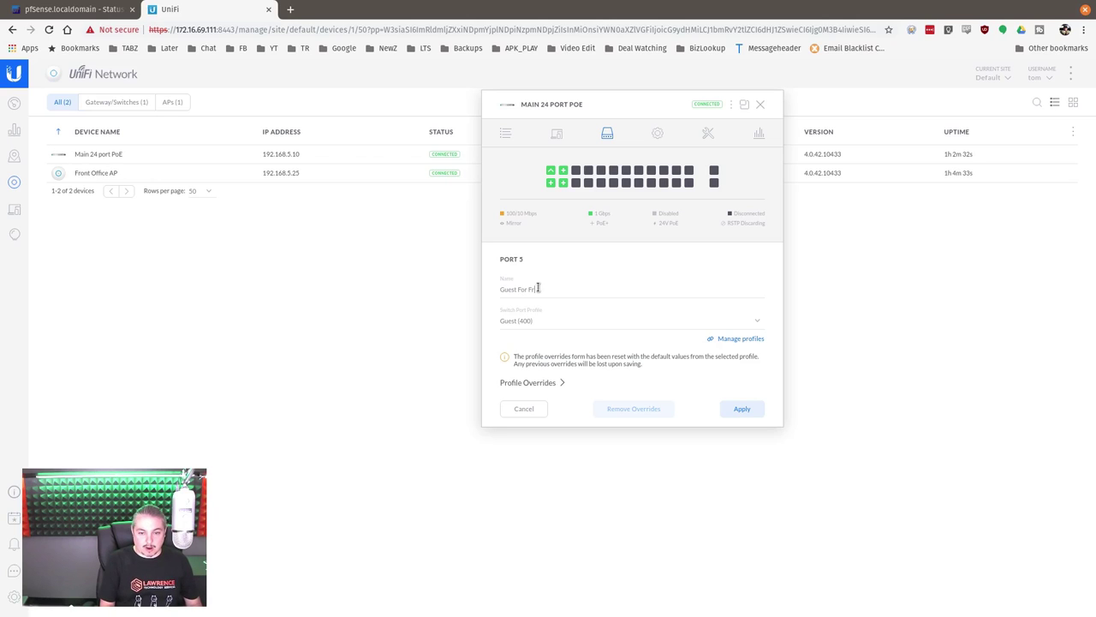
text(iend)
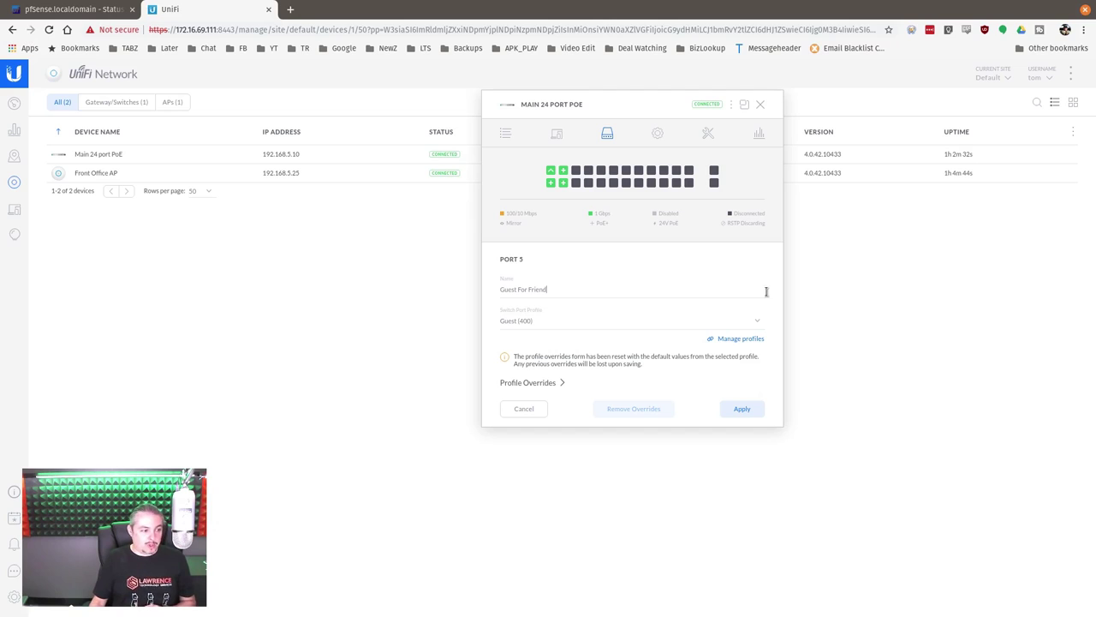
click(743, 409)
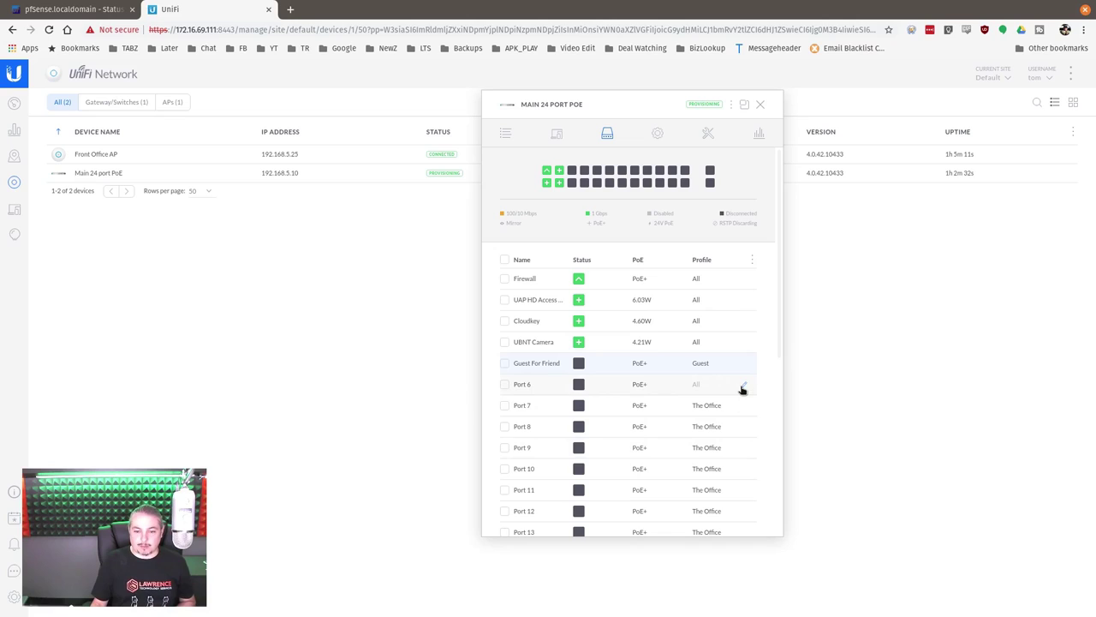
Step: Name Port 6 "IOT Thing", assign it the IOT Crap (500) profile and apply the changes
click(743, 388)
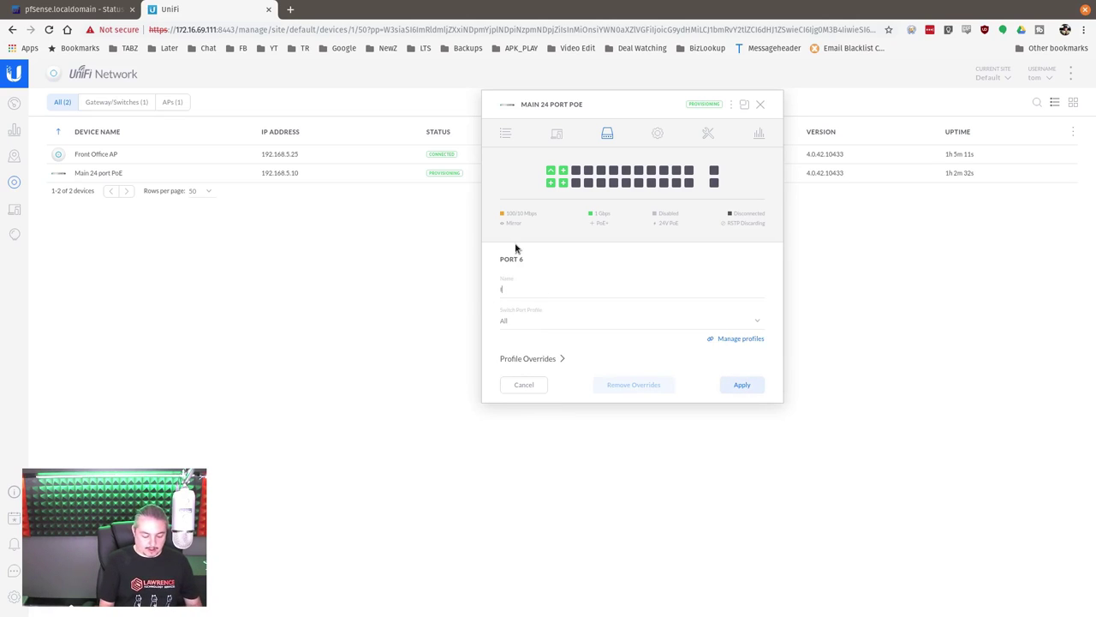
text(IOT Thing)
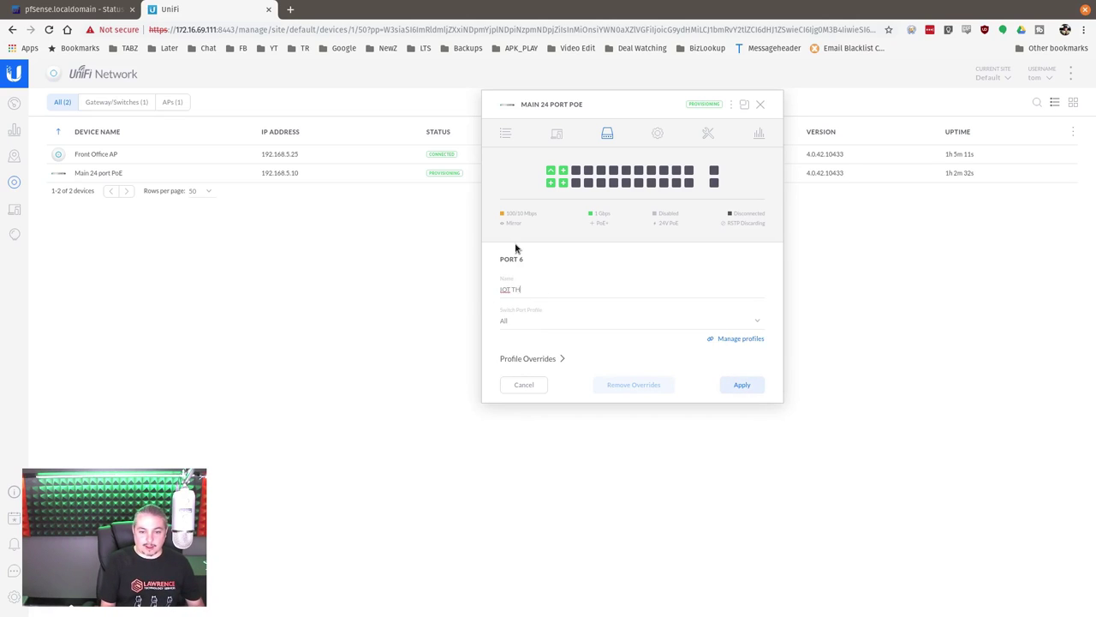
click(535, 320)
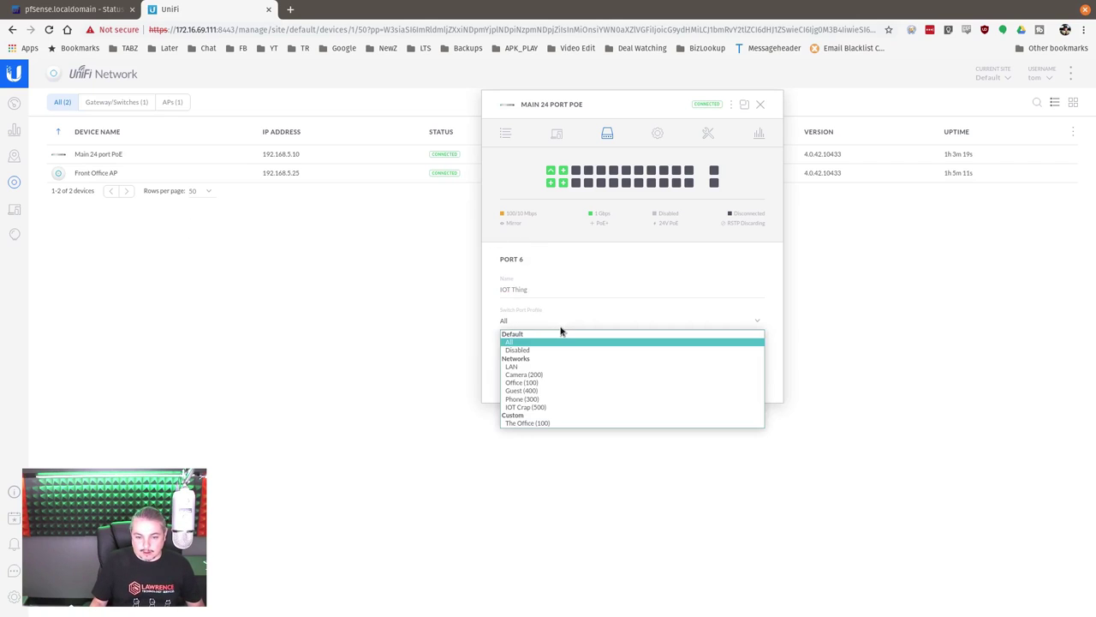
click(562, 407)
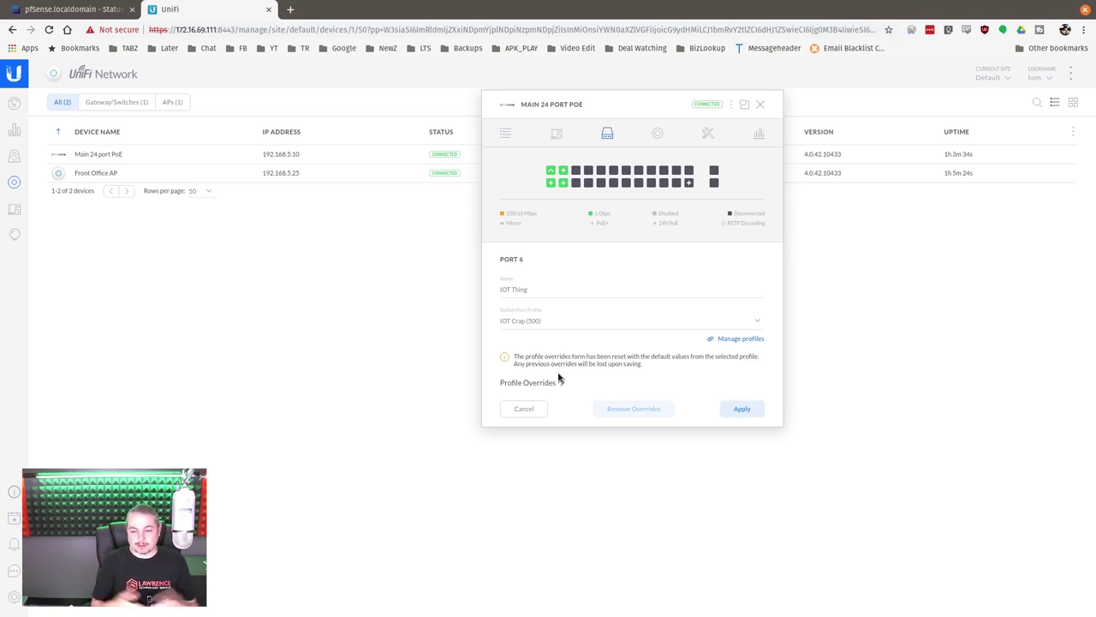
click(573, 320)
click(573, 321)
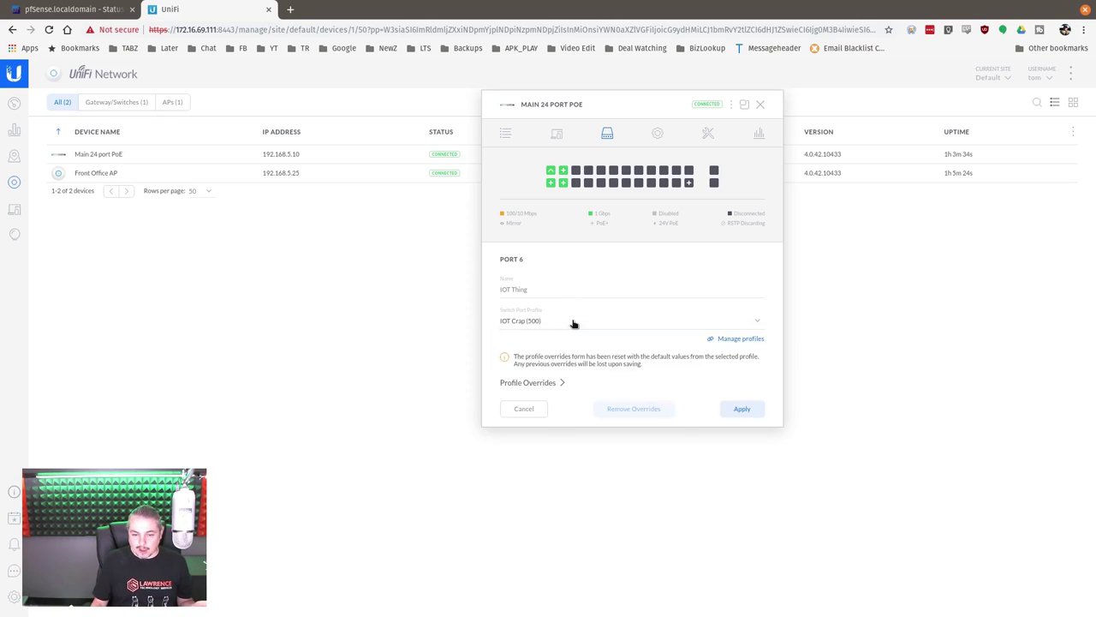
click(742, 410)
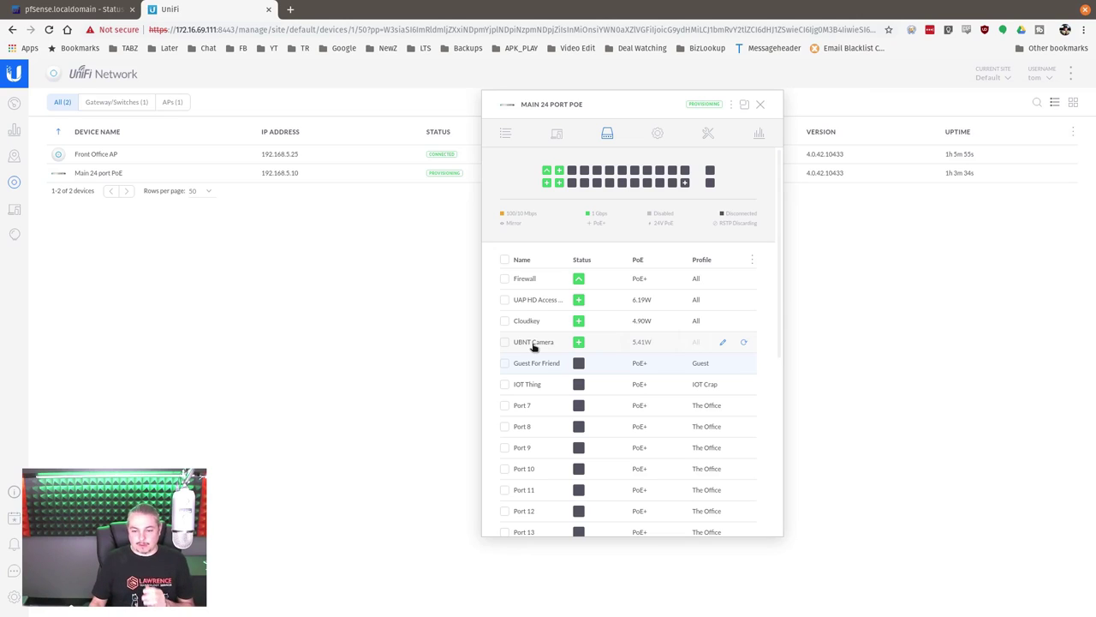
Step: Assign the Camera (200) switch port profile to Port 4, the UBNT Camera port, and apply the change
click(722, 342)
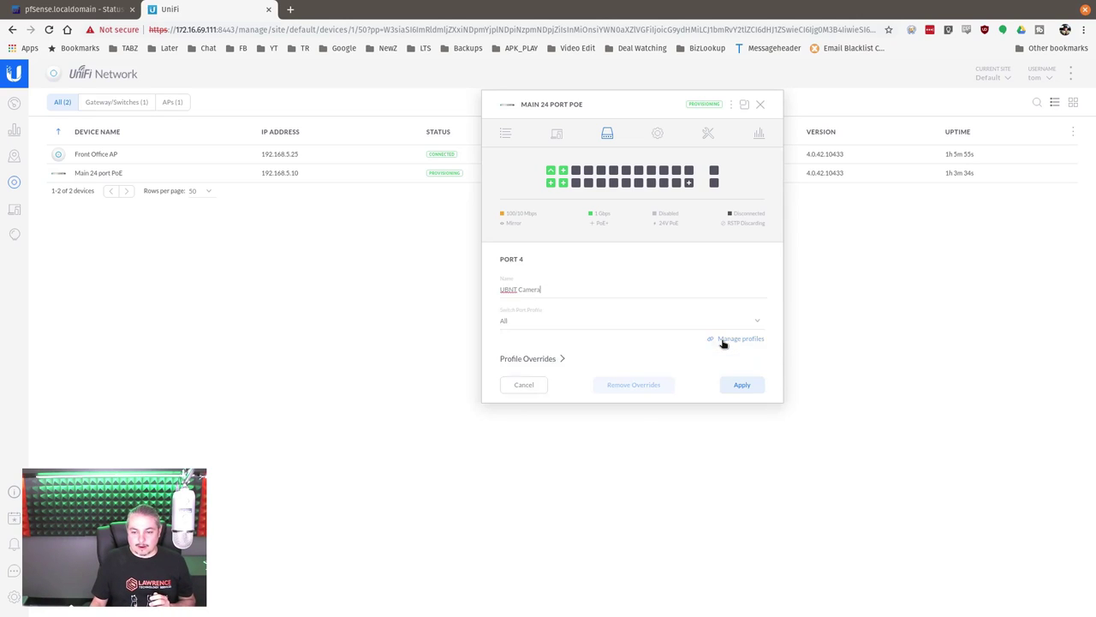
click(533, 329)
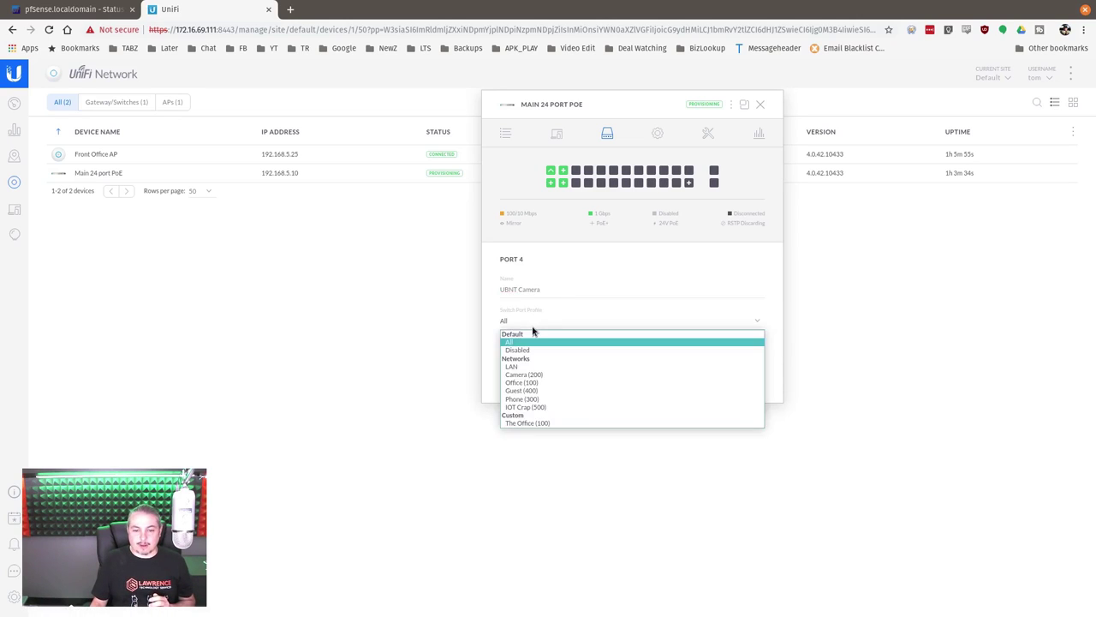
click(549, 376)
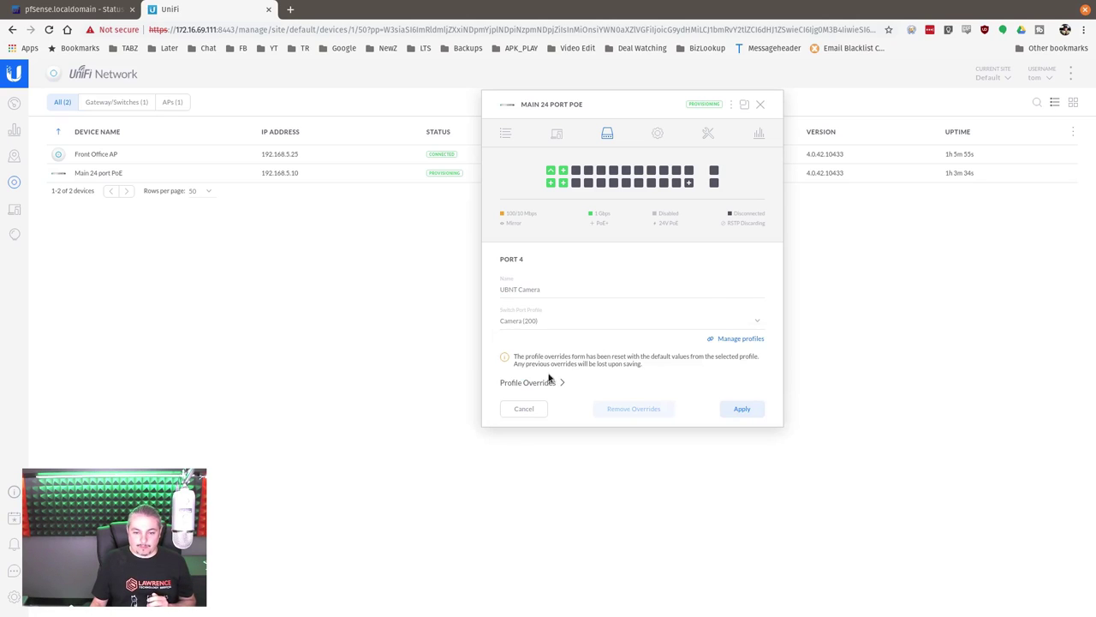
click(743, 408)
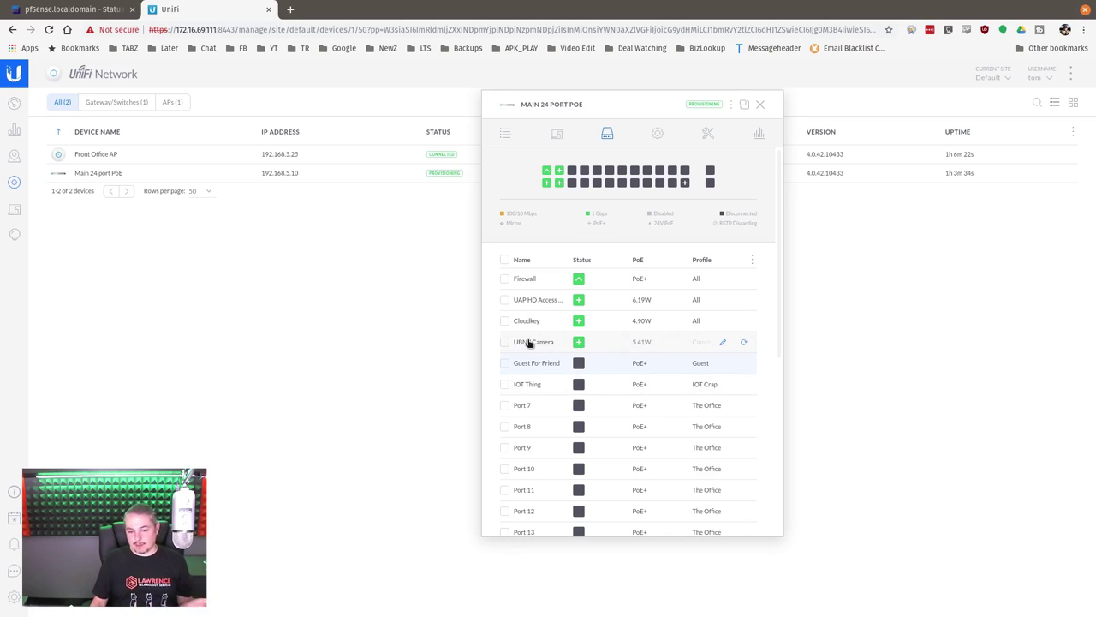
Step: Power cycle port 4 on the Main 24 port PoE switch and close the switch's details
click(746, 345)
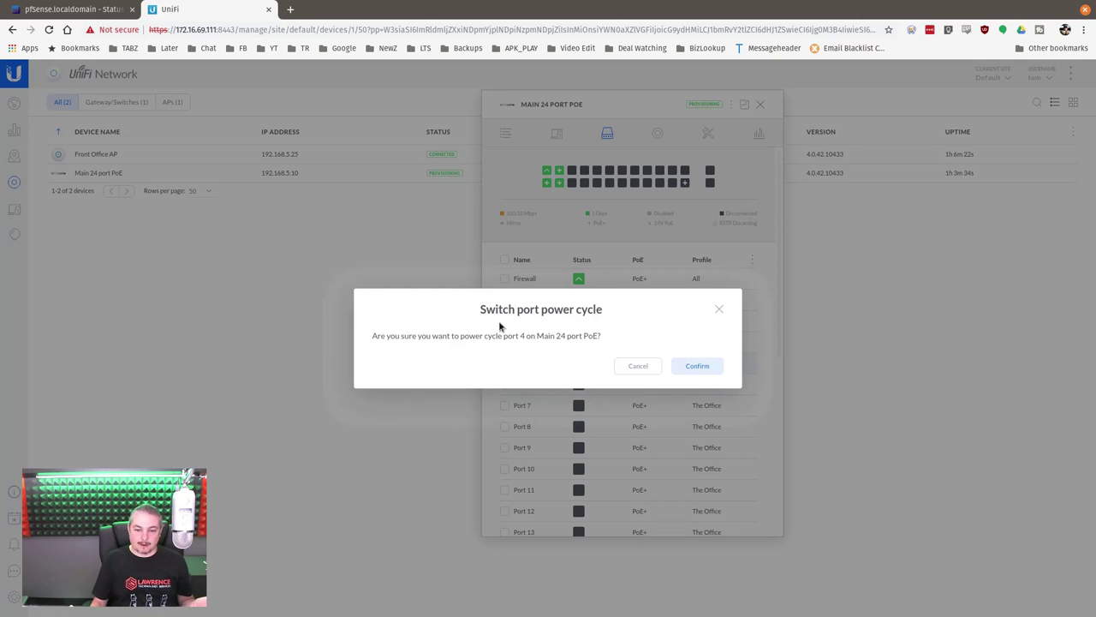
click(713, 369)
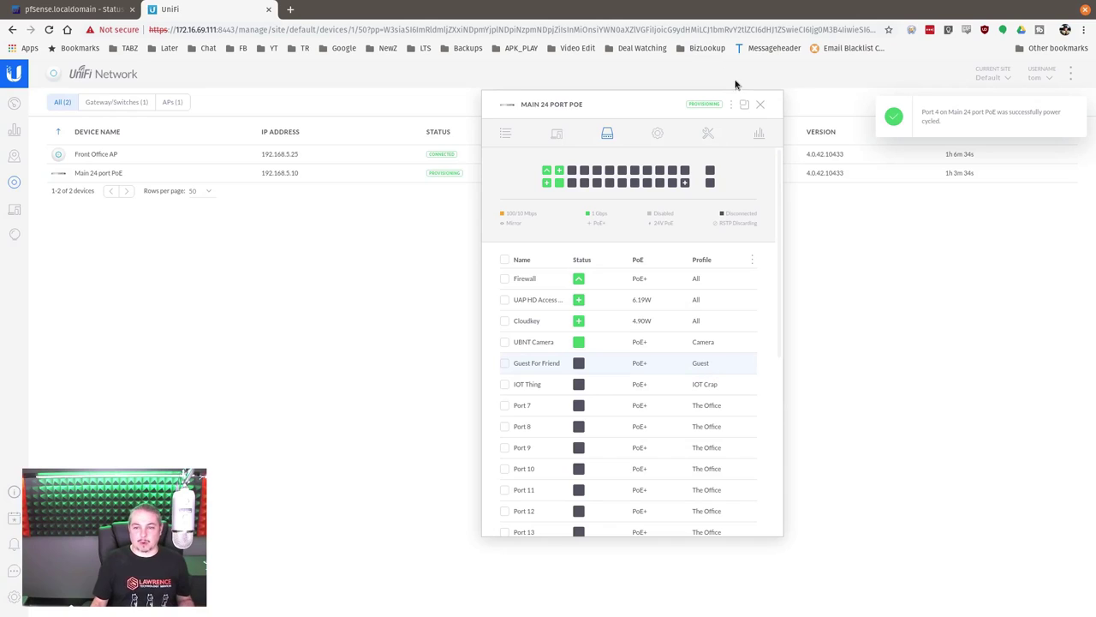
click(762, 104)
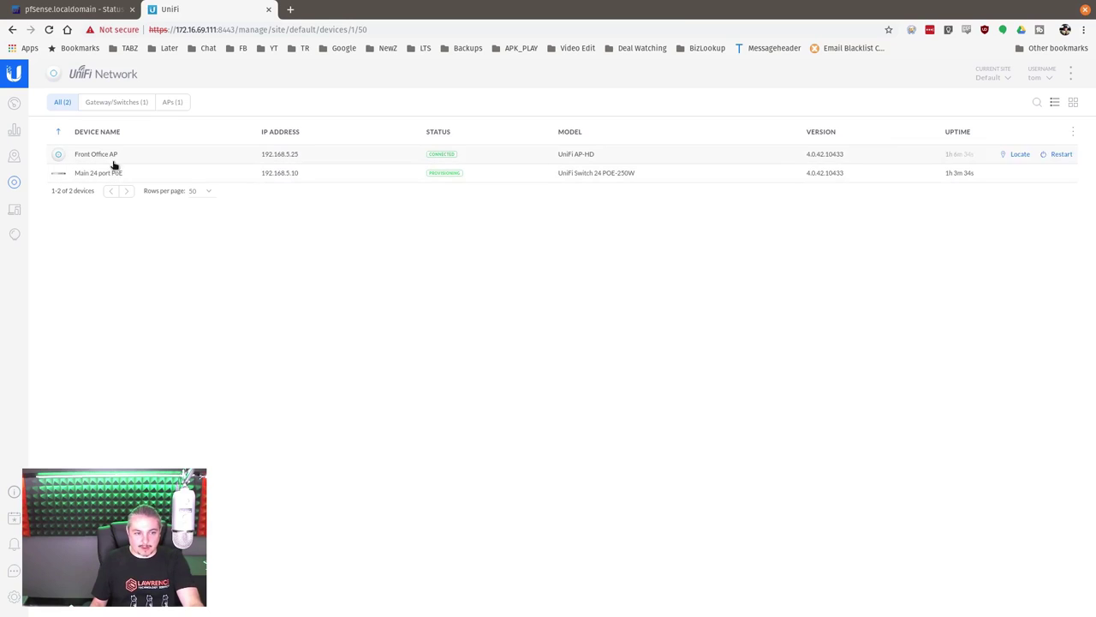
Step: Start a new wireless network named "IOT CRAP STUFF" with WPA Personal security and enter its security key
click(14, 597)
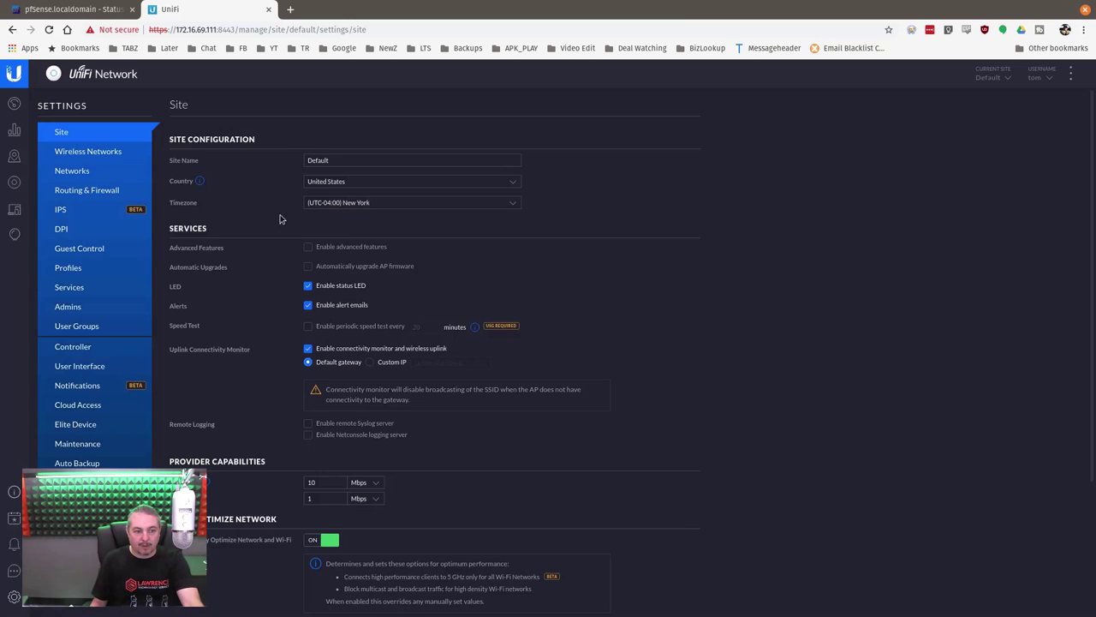
click(106, 152)
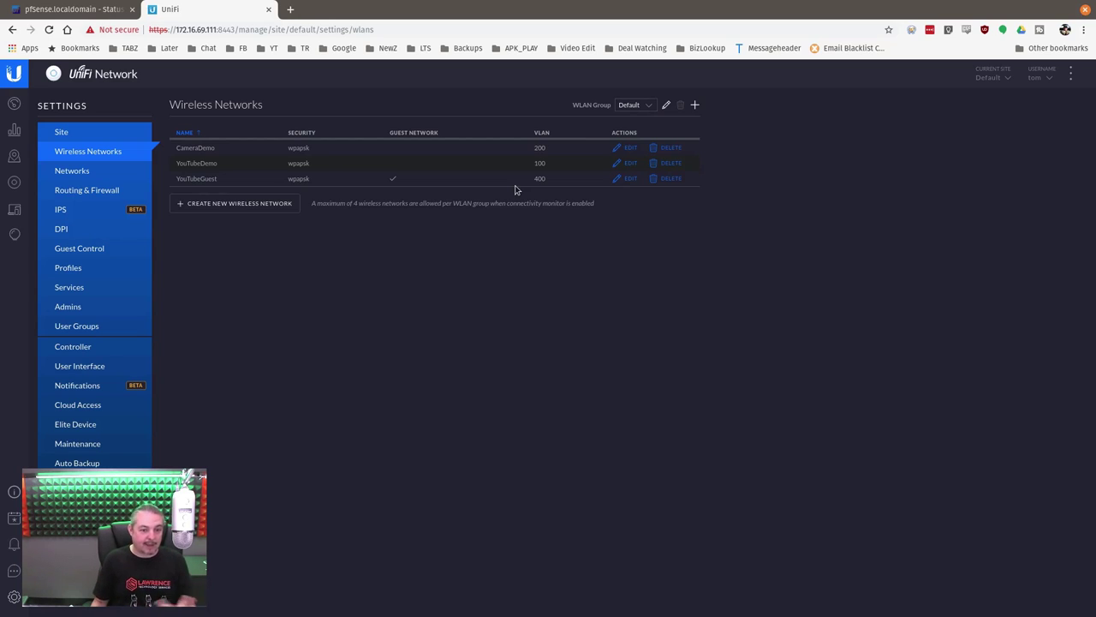
click(289, 209)
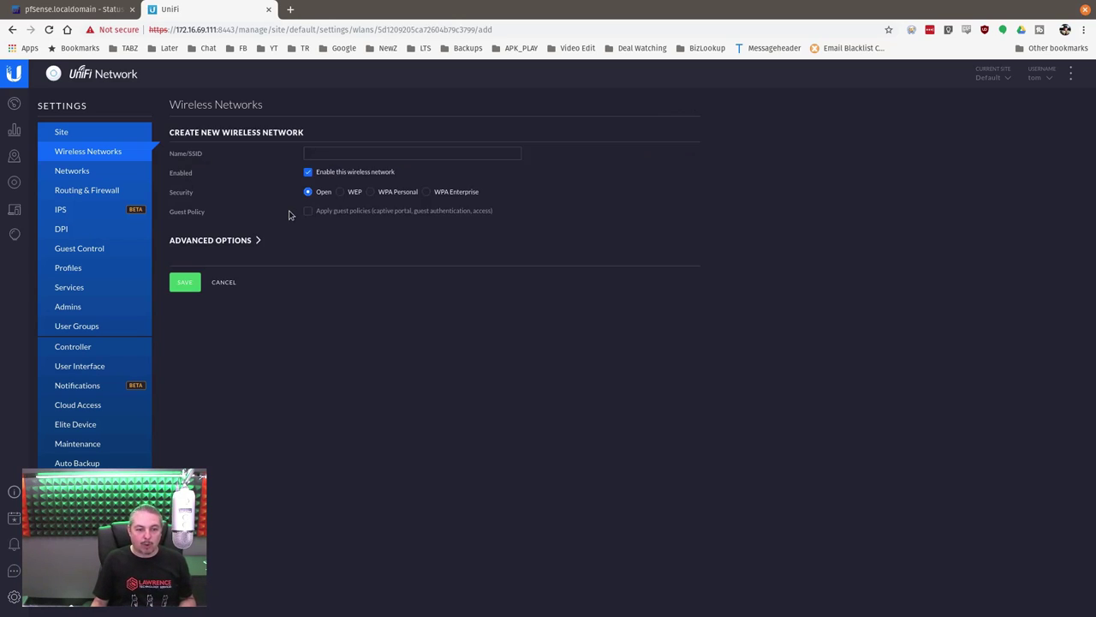
click(357, 152)
text(IO)
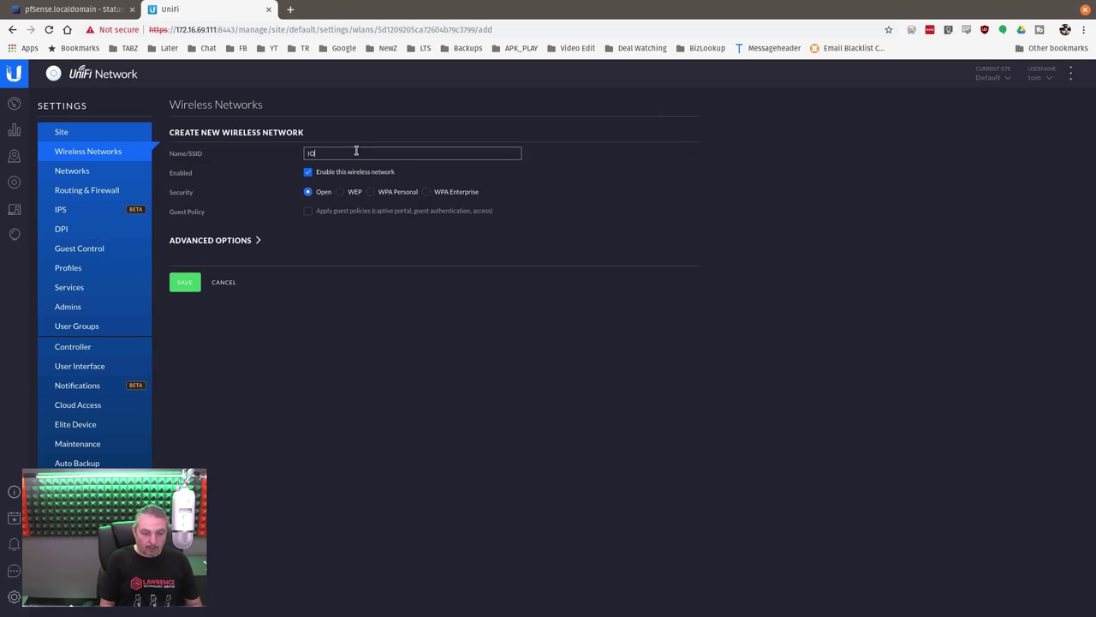
text(T CRAP)
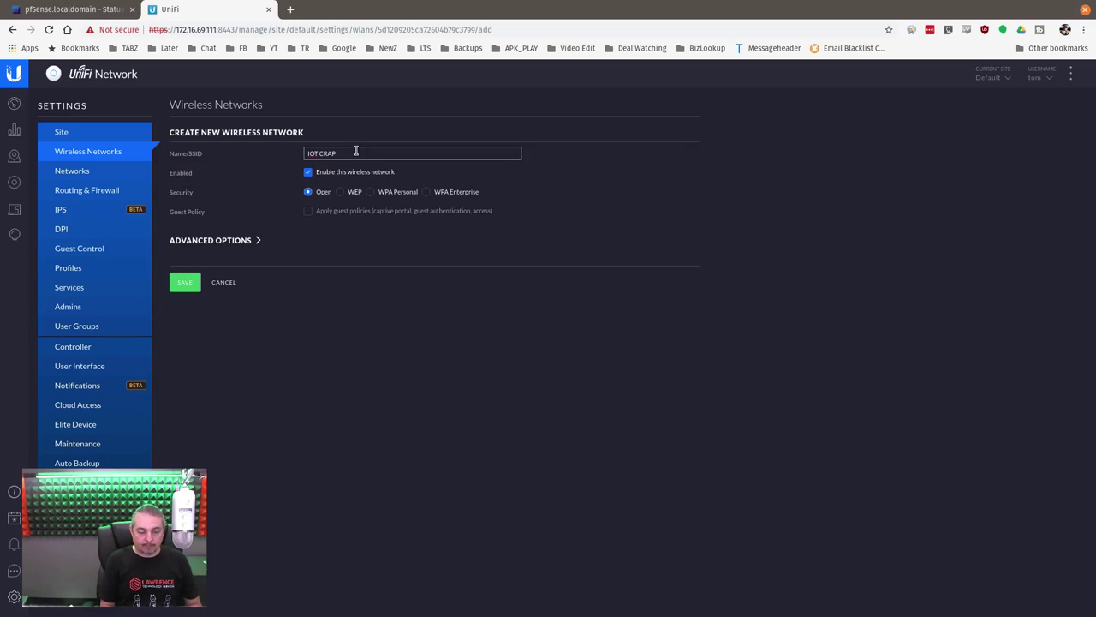
text( STUFF)
click(355, 192)
click(398, 192)
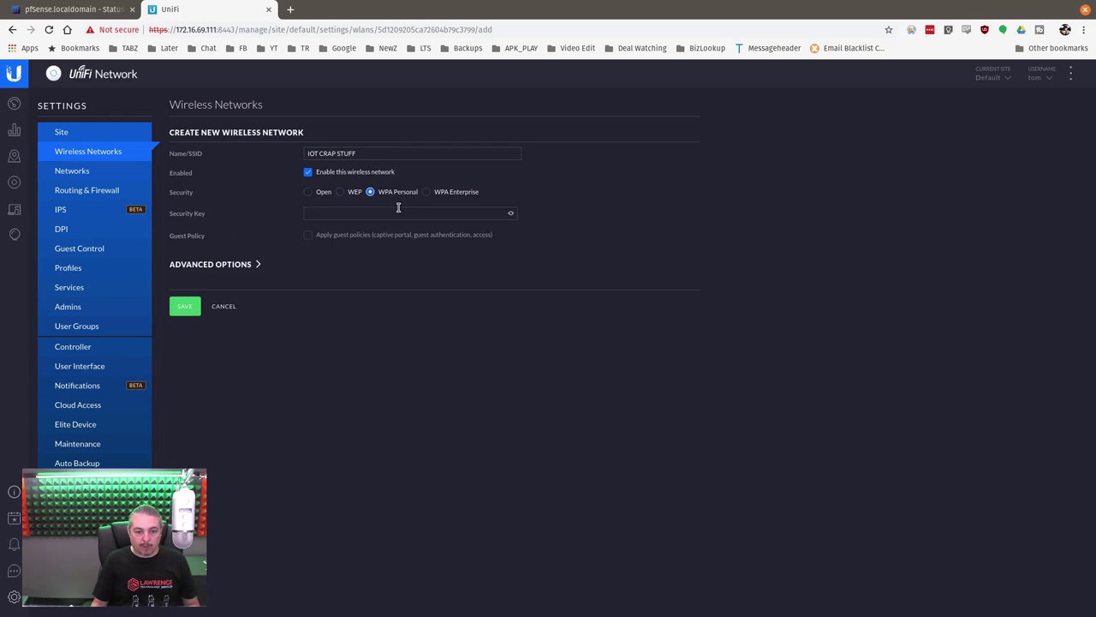
click(398, 210)
text(•••••••••)
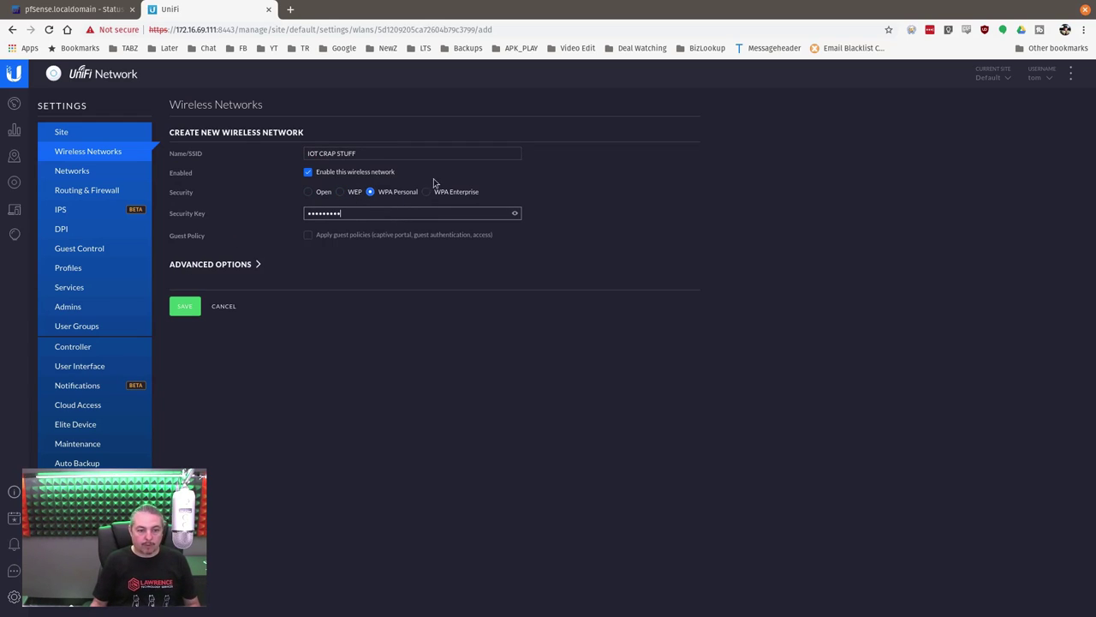
Step: Enable VLAN tagging with ID 500 in the new wireless network's advanced options and save the network
click(231, 264)
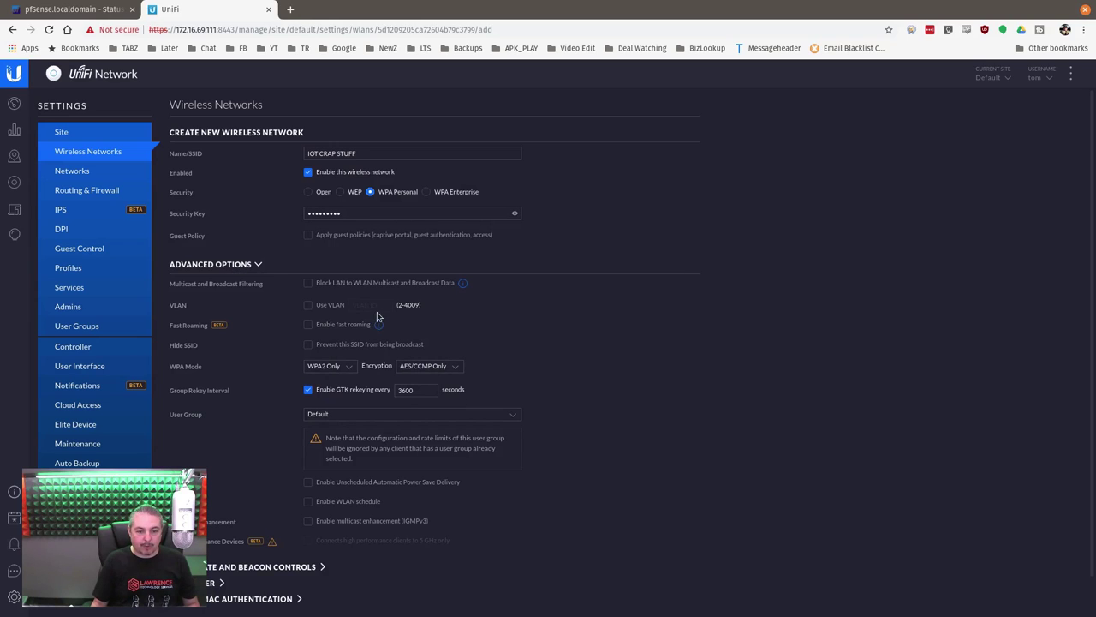
click(335, 306)
click(382, 304)
text(50)
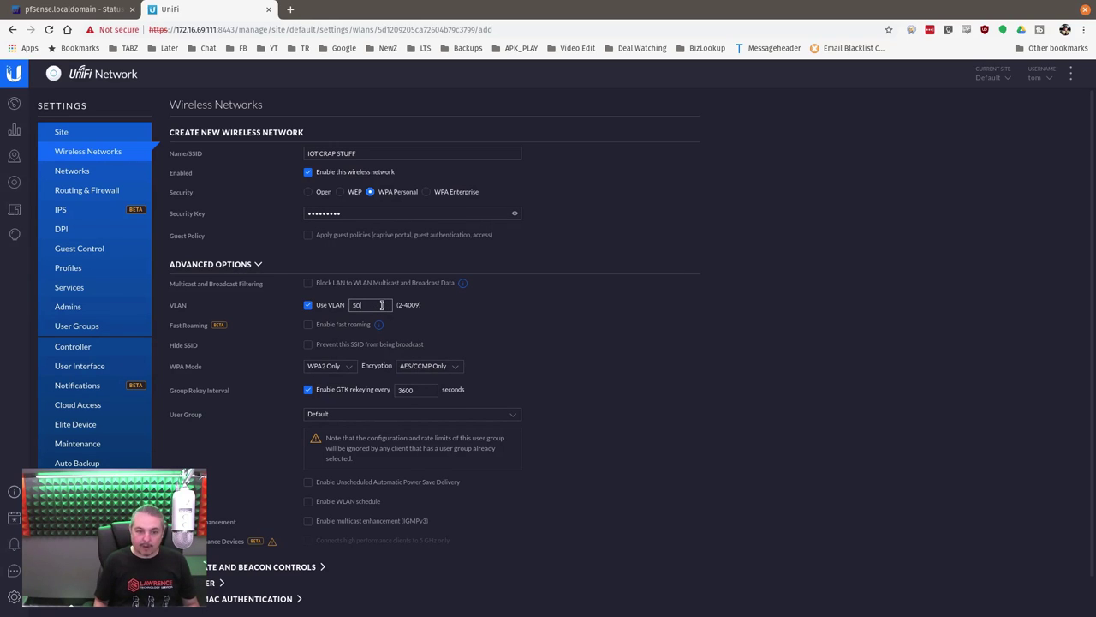
text(0)
scroll(231, 360, down, 2)
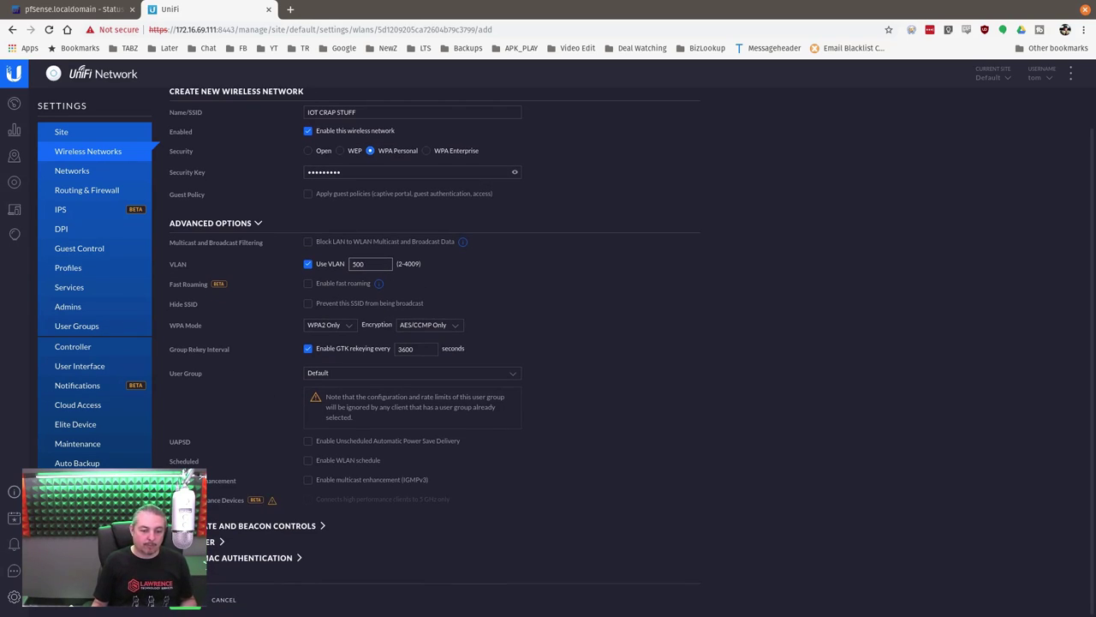
click(182, 600)
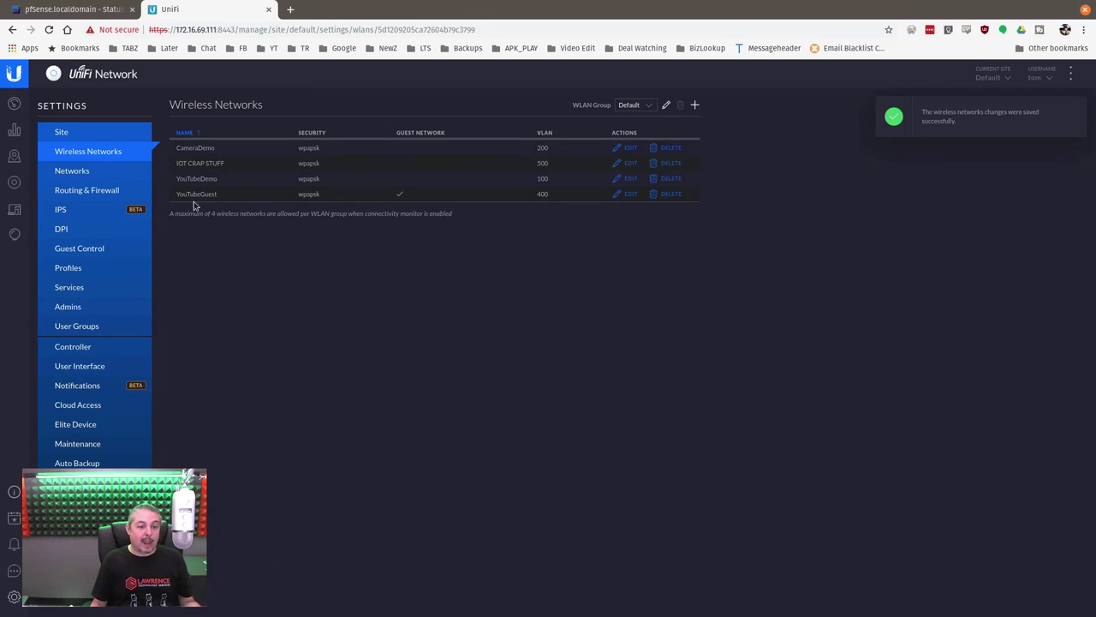
Step: Open the YouTubeGuest wireless network's settings to review its guest policy, broadcast filtering and VLAN
click(625, 194)
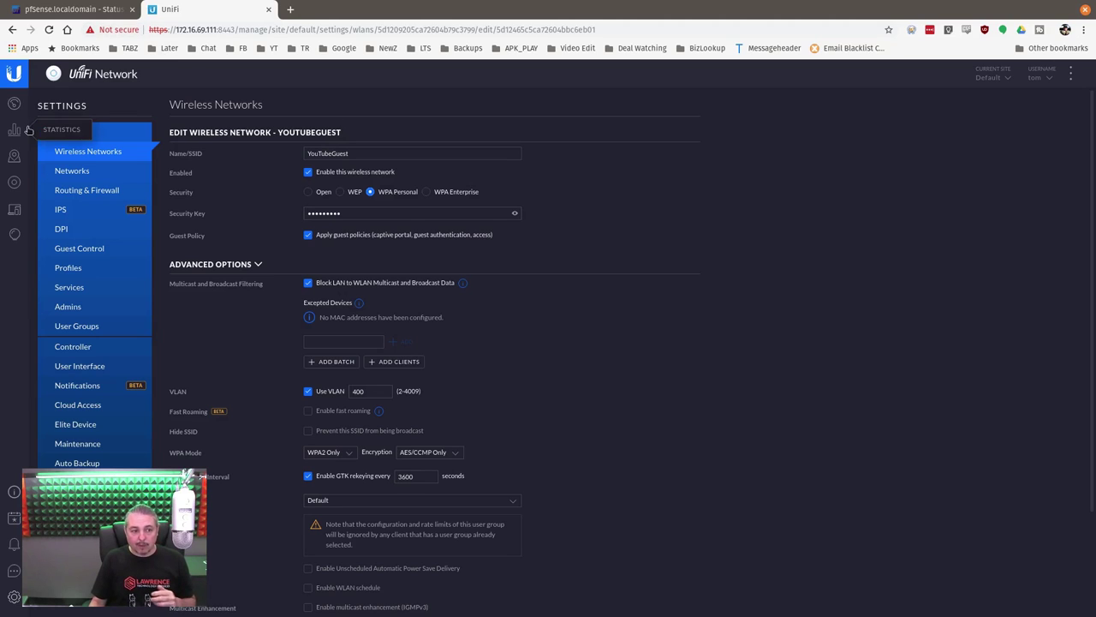
Step: Switch to pfSense and compare the firewall rules of the OFFICE and IOTCRAP interfaces, including the PrivateNetworks alias
click(86, 10)
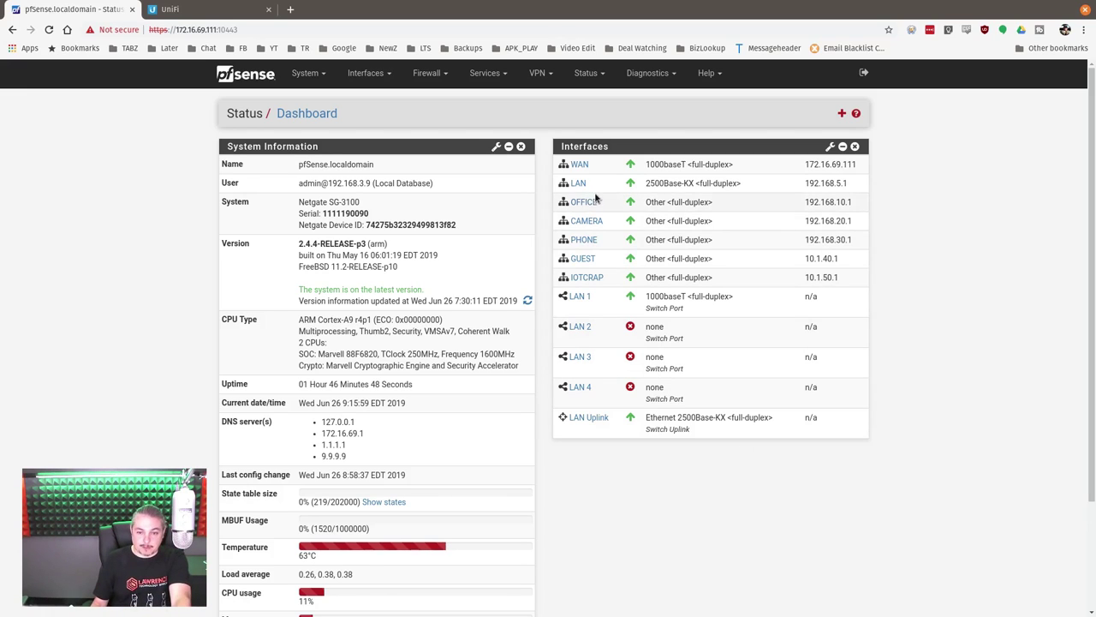
click(426, 73)
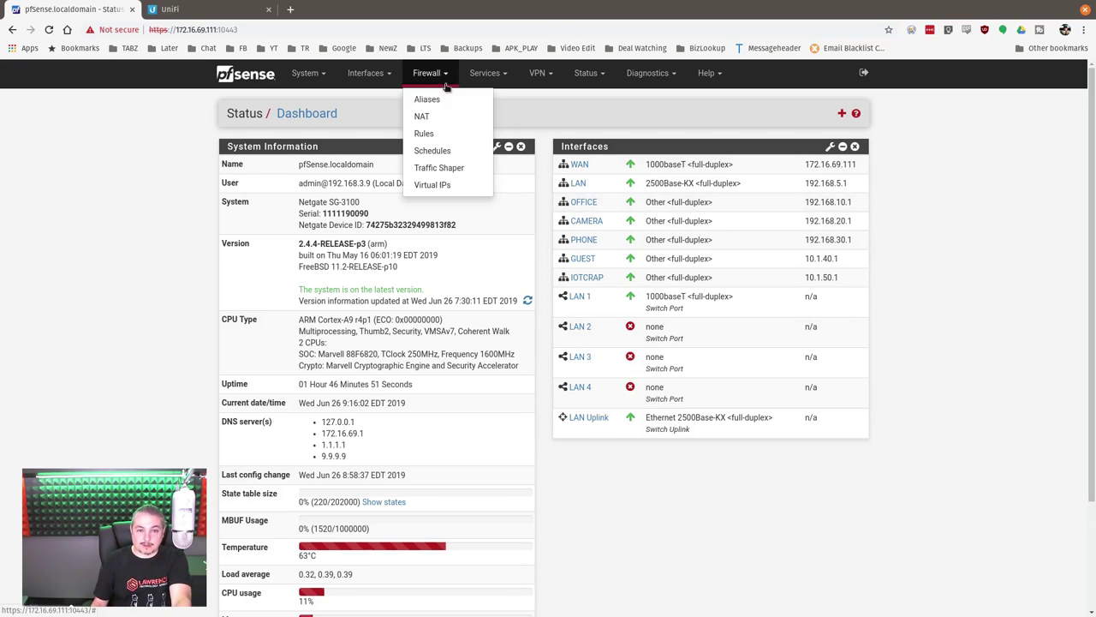
click(456, 131)
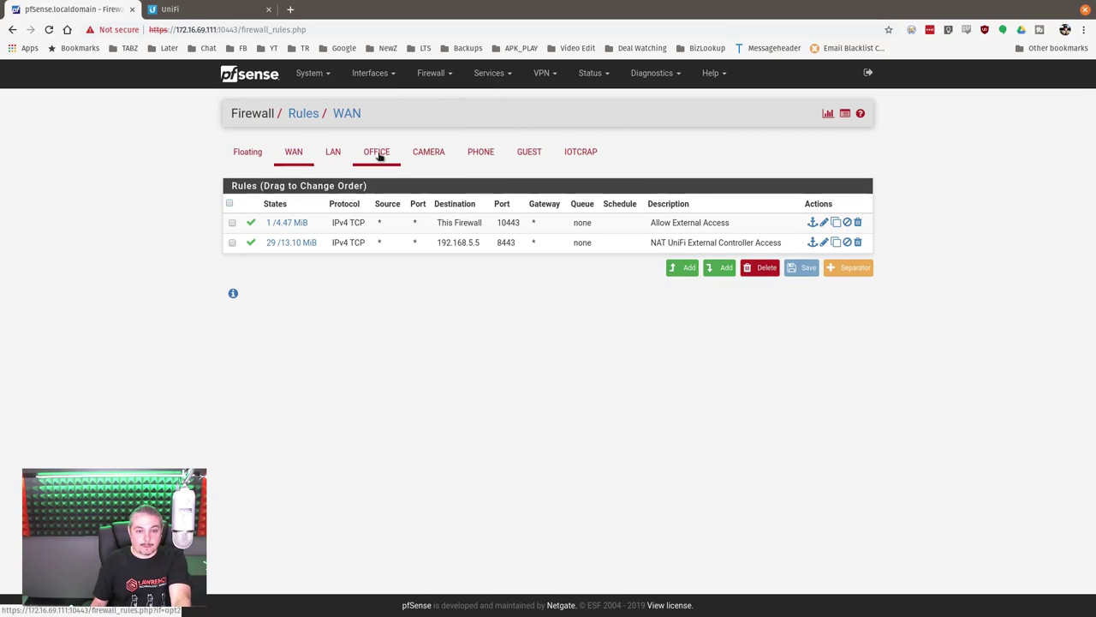
click(378, 153)
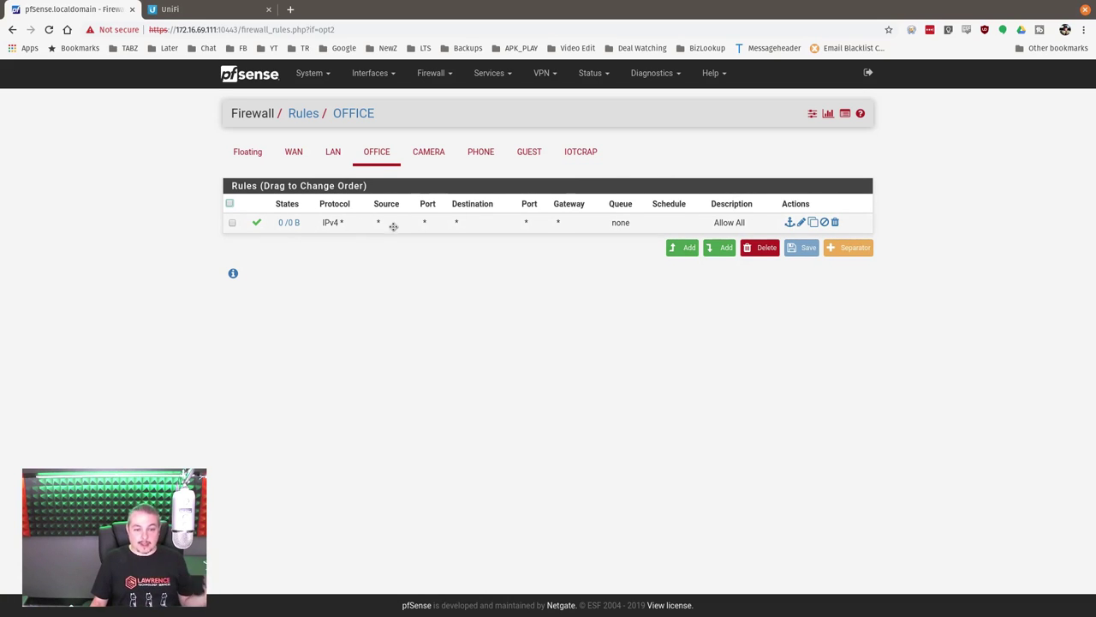
click(577, 153)
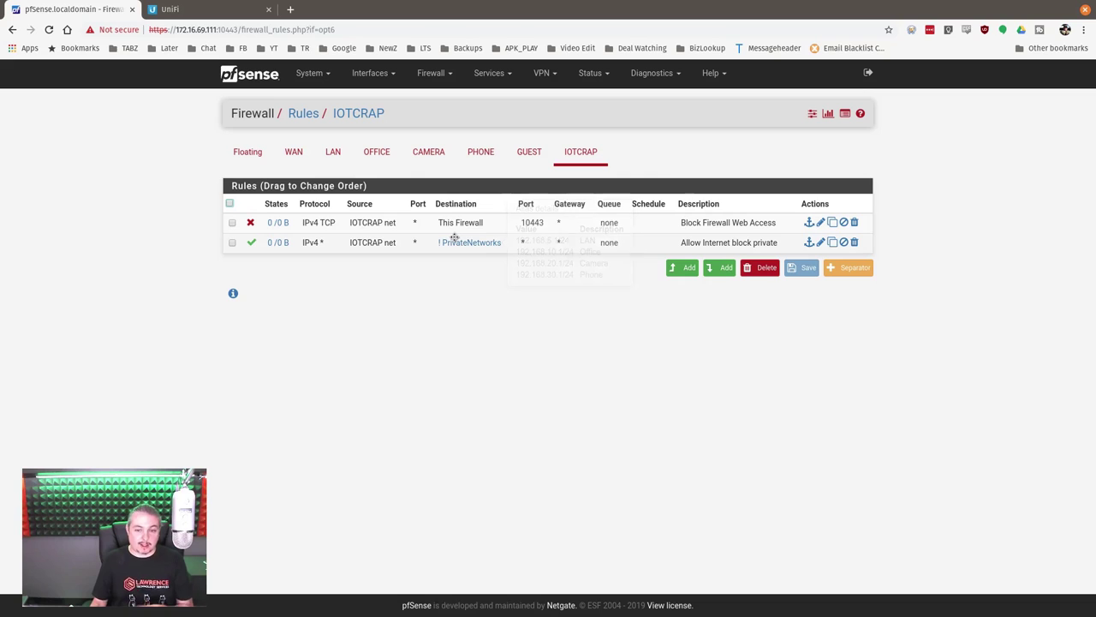
mouse_move(456, 244)
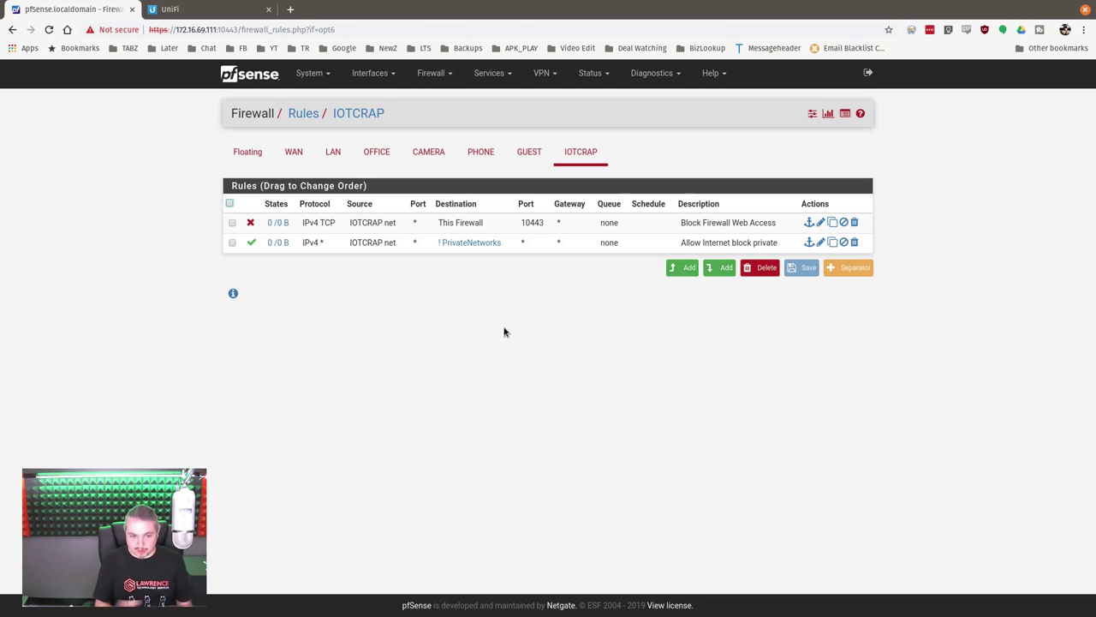
click(377, 155)
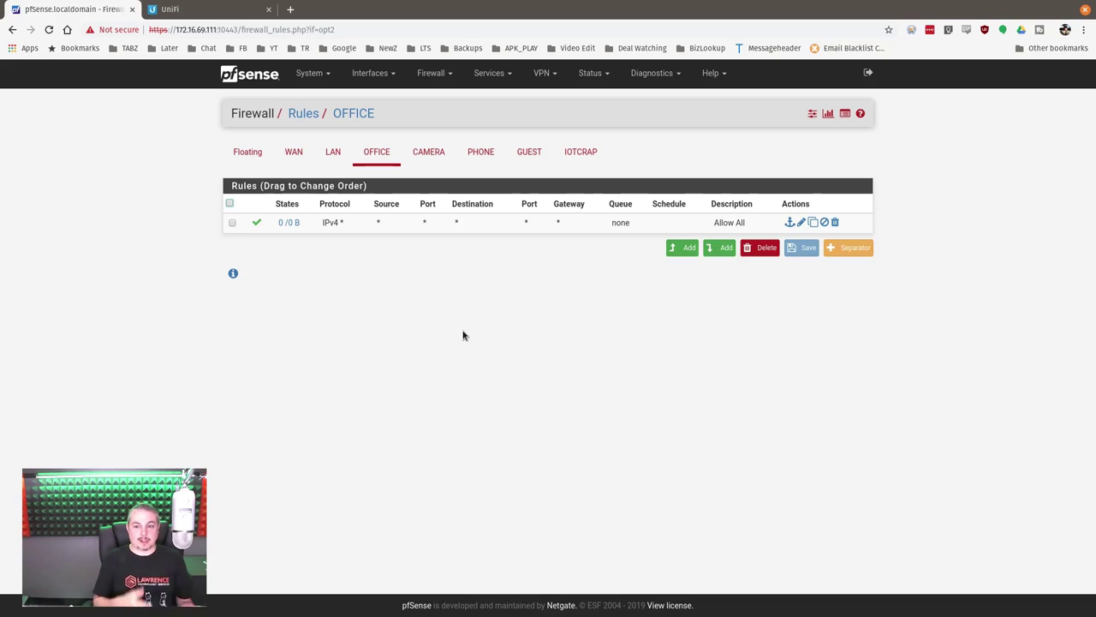